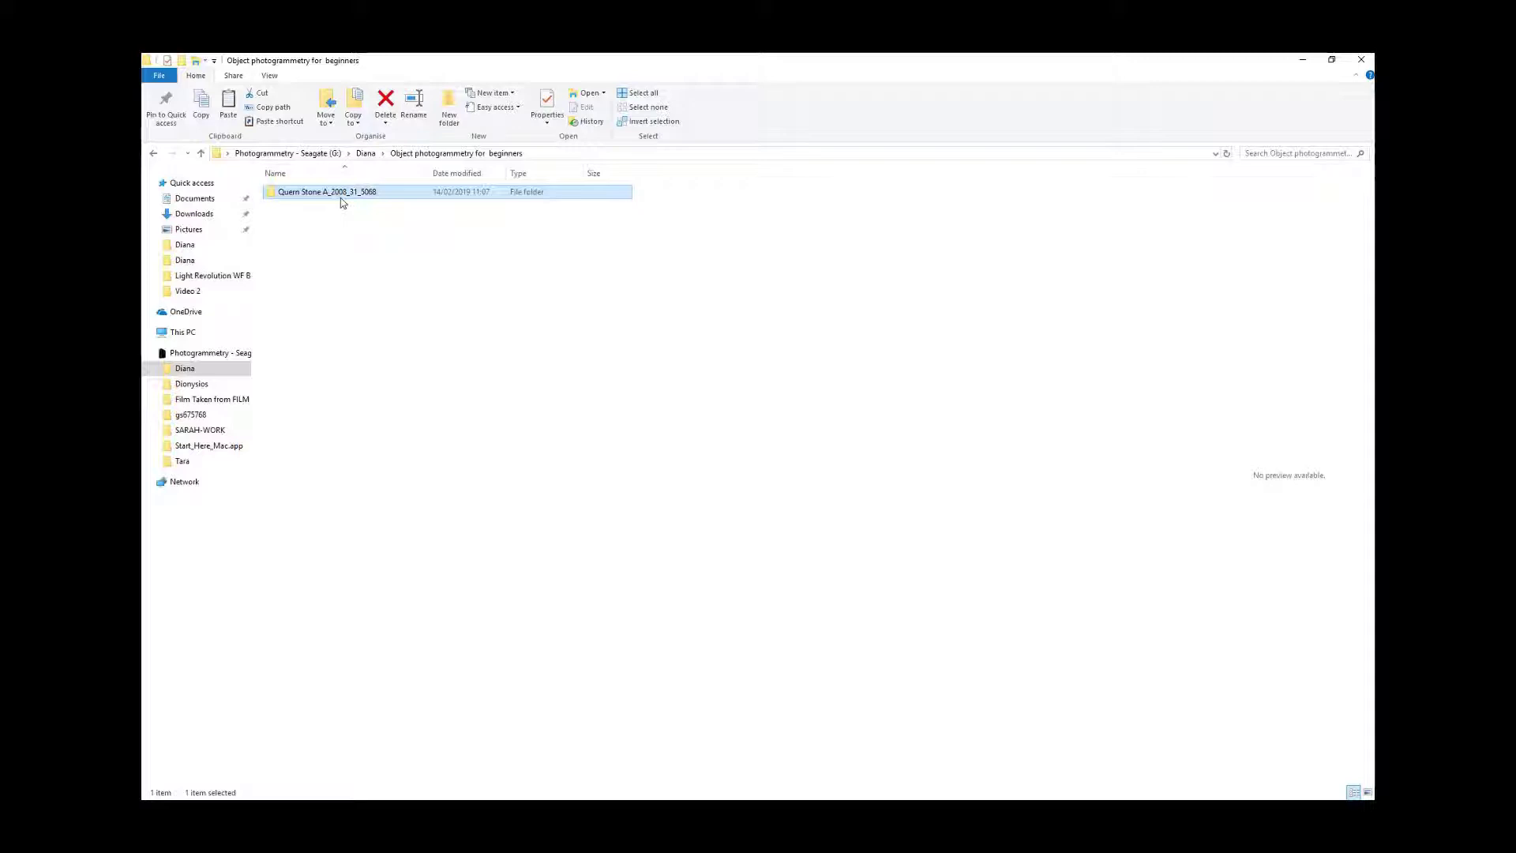
Step: Go into Quern Stone A_2008_31_5068, then Images, showing CR2 Originals, DNG Originals and TIFF Masked
{"action": "mouse_move", "coordinate": [341, 202]}
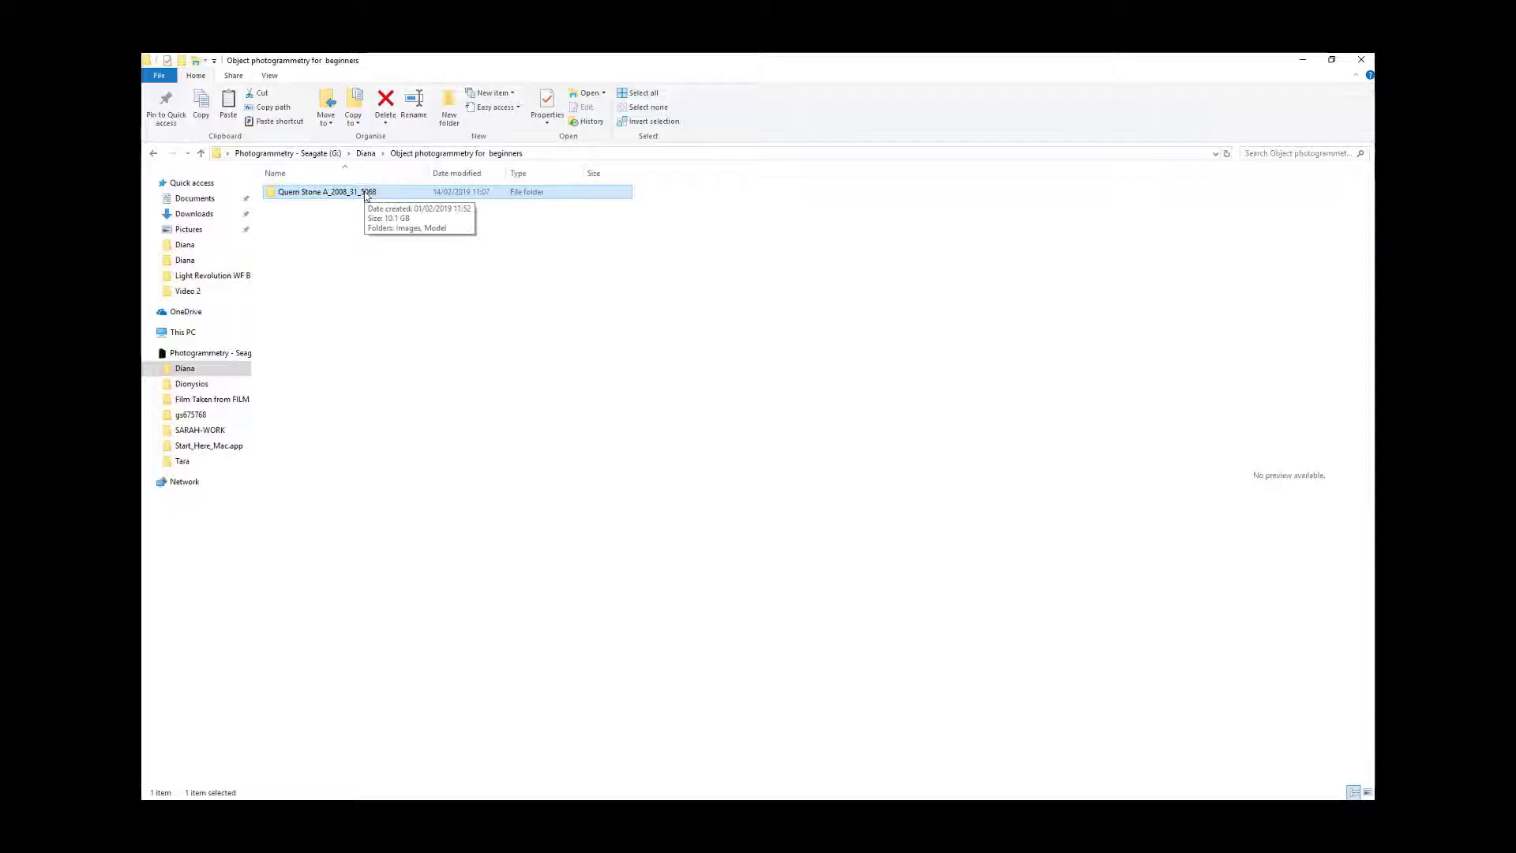
{"action": "double_click", "coordinate": [365, 196]}
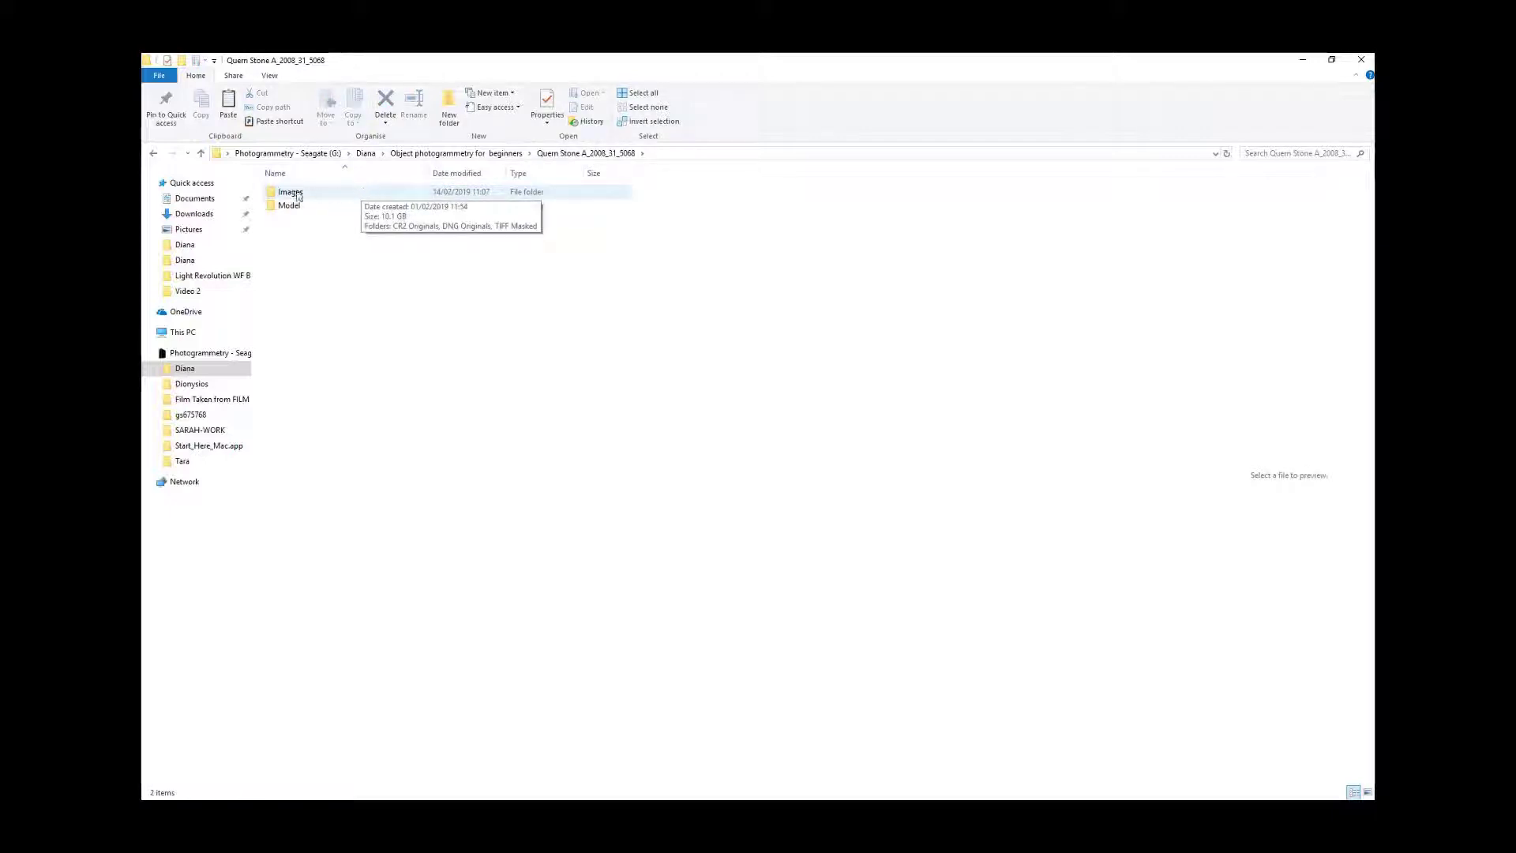
{"action": "double_click", "coordinate": [324, 194]}
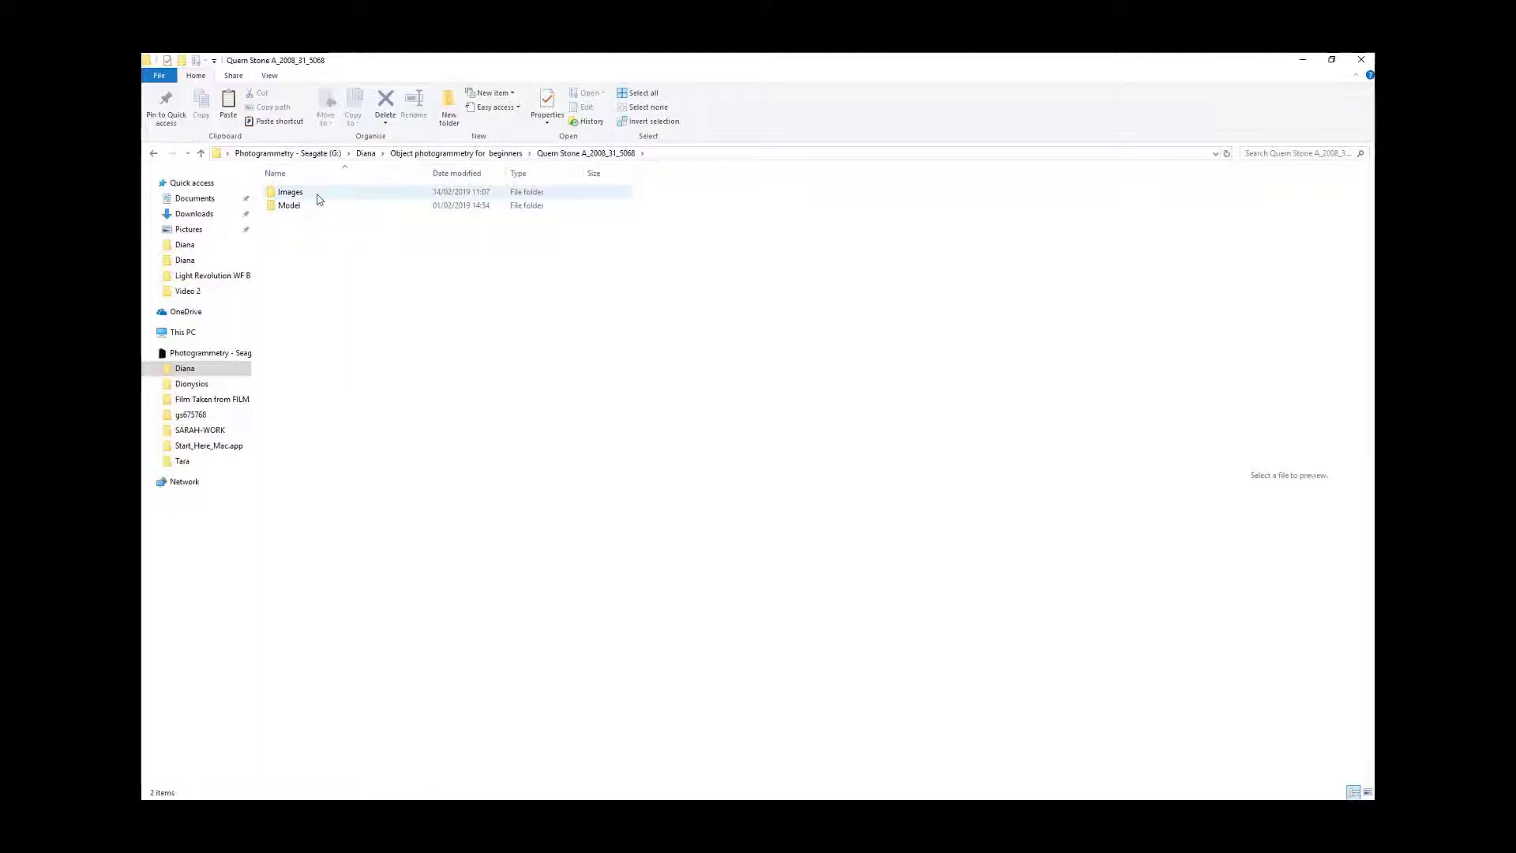
{"action": "left_click", "coordinate": [319, 198]}
{"action": "left_click", "coordinate": [332, 207]}
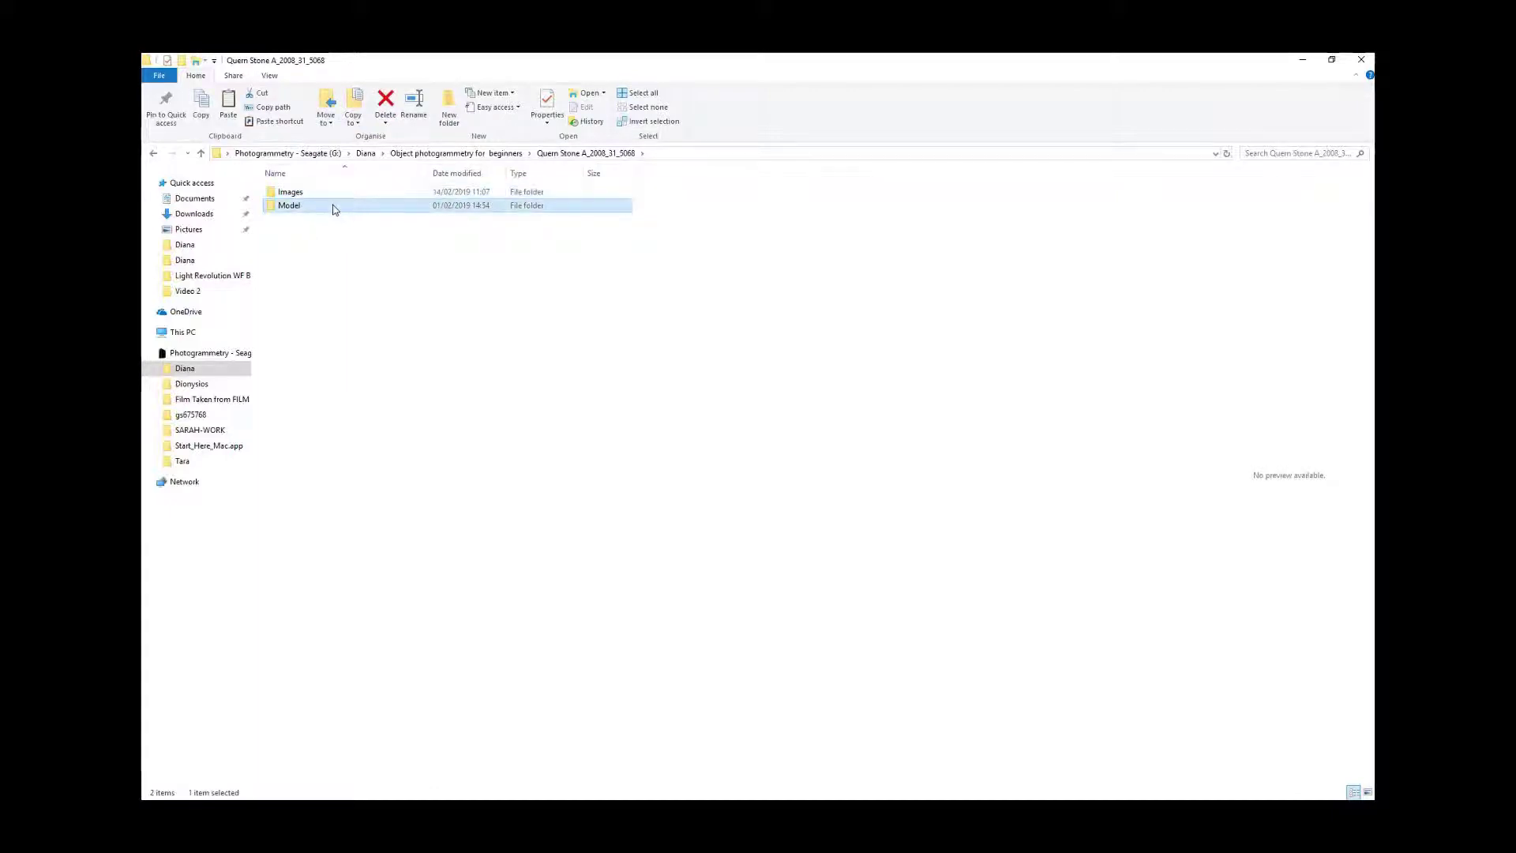
{"action": "double_click", "coordinate": [294, 196]}
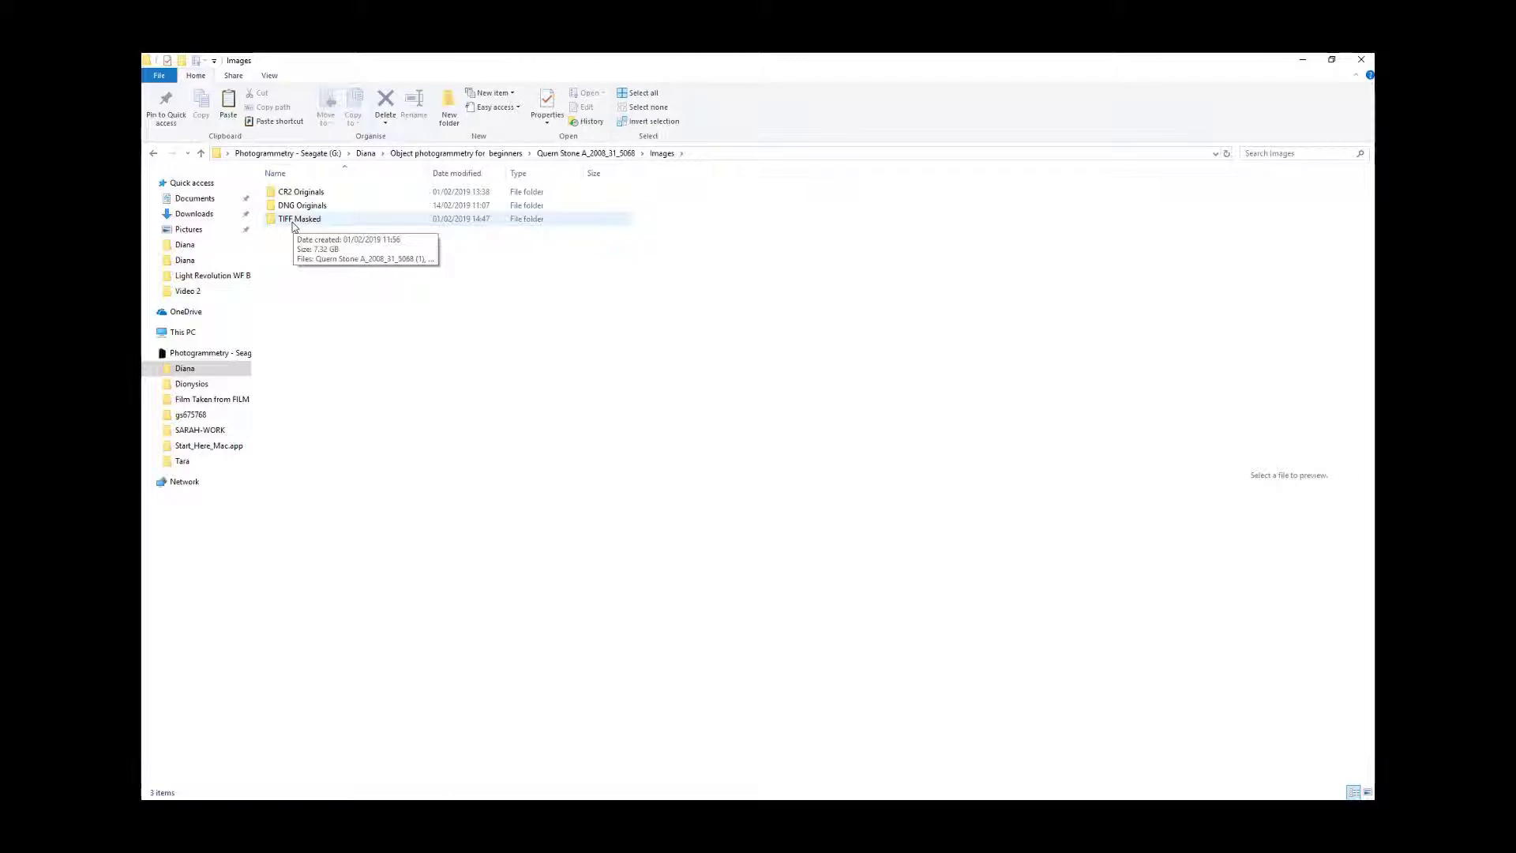
Step: Open CR2 Originals and review its 131 raw quern stone thumbnails
{"action": "double_click", "coordinate": [306, 198]}
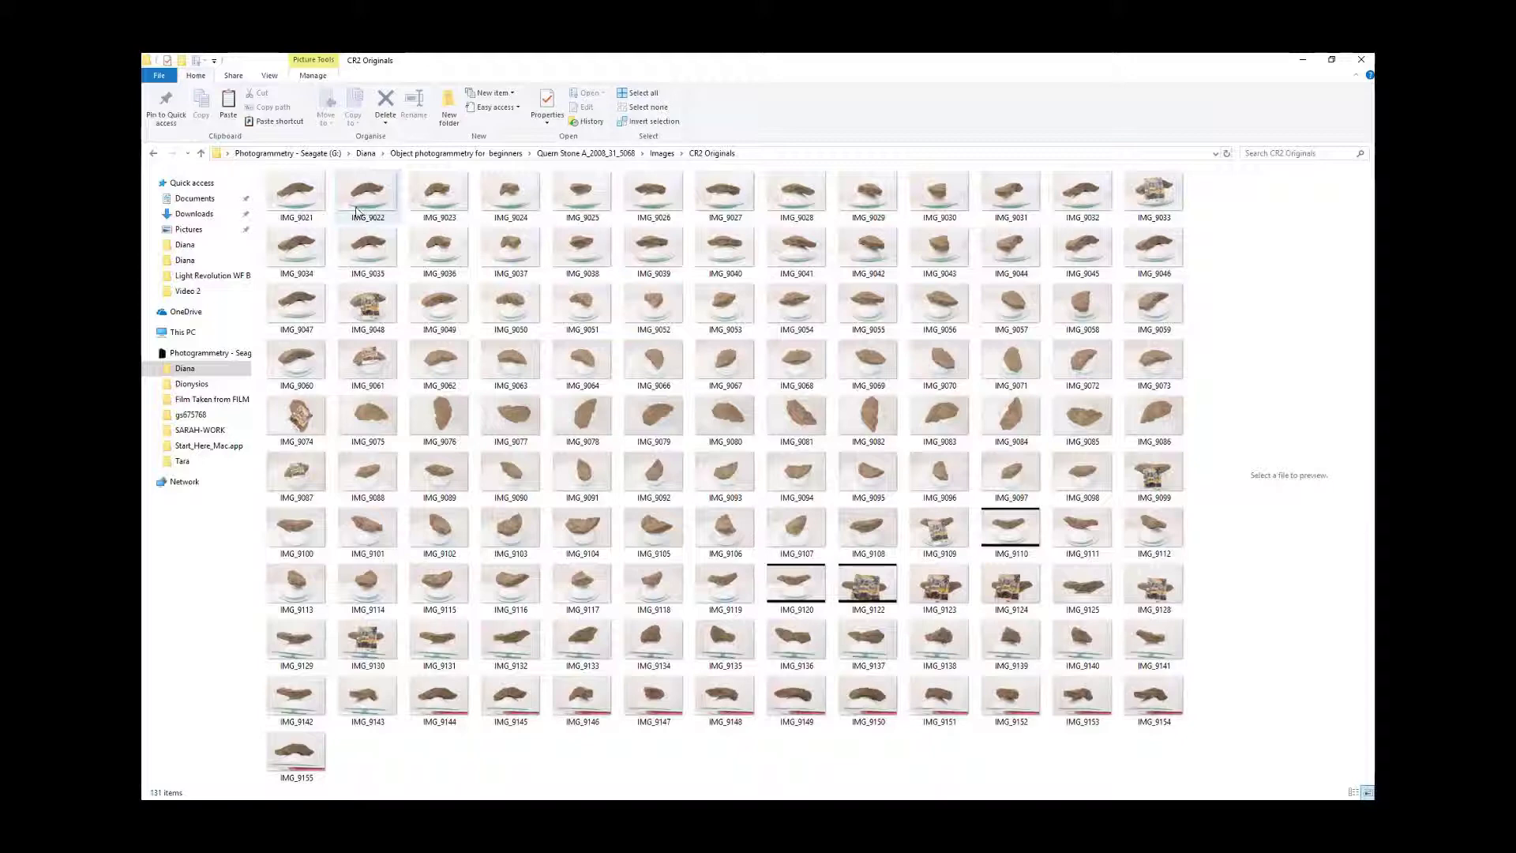
{"action": "mouse_move", "coordinate": [309, 205]}
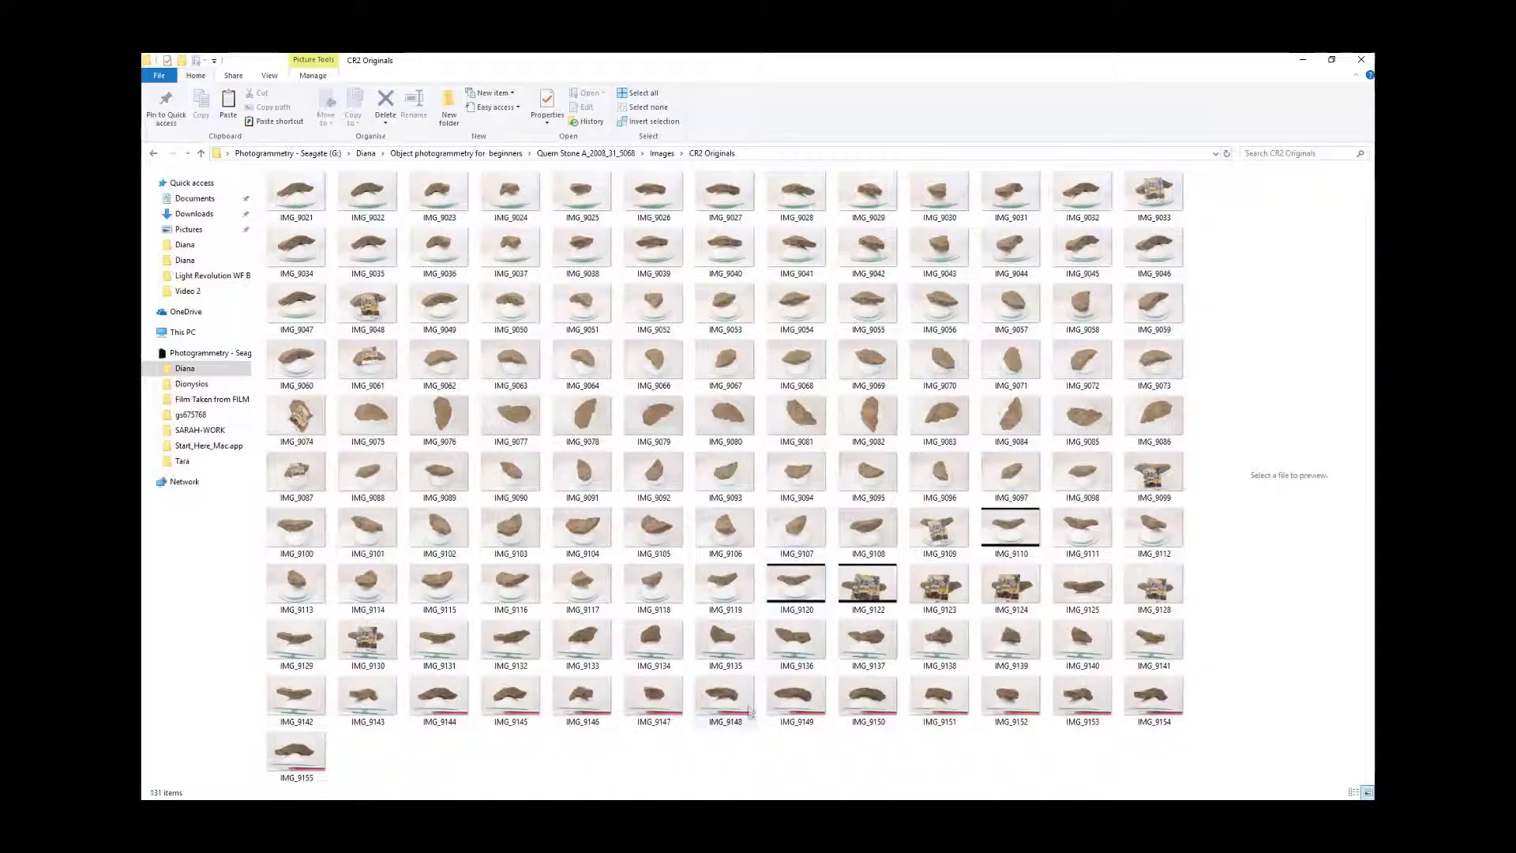
{"action": "mouse_move", "coordinate": [734, 709]}
Step: Launch Adobe DNG Converter and choose CR2 Originals as the source folder
{"action": "left_click", "coordinate": [511, 745]}
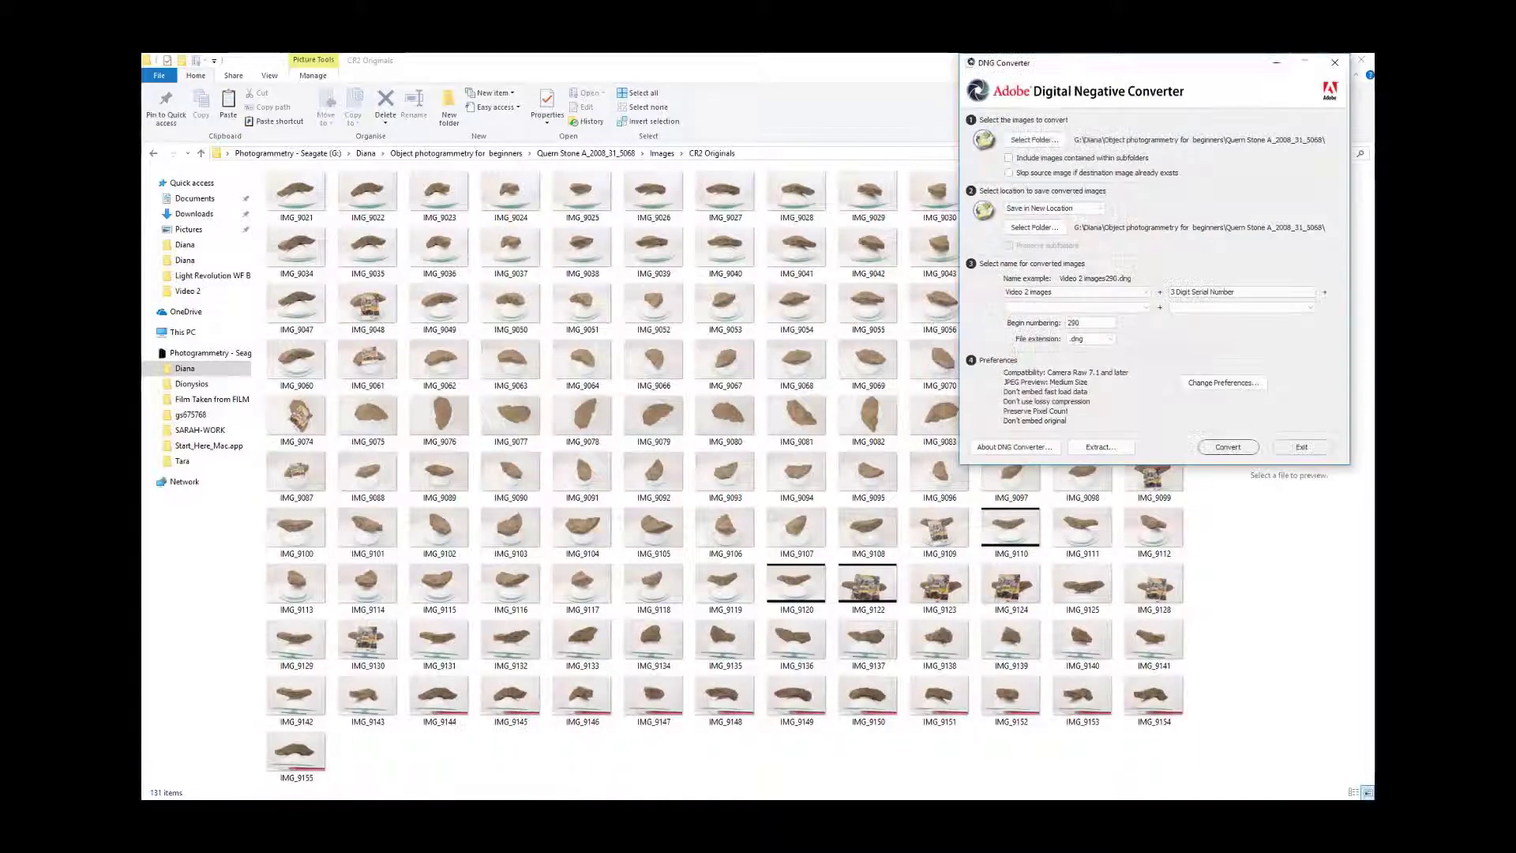
{"action": "left_click", "coordinate": [1051, 141]}
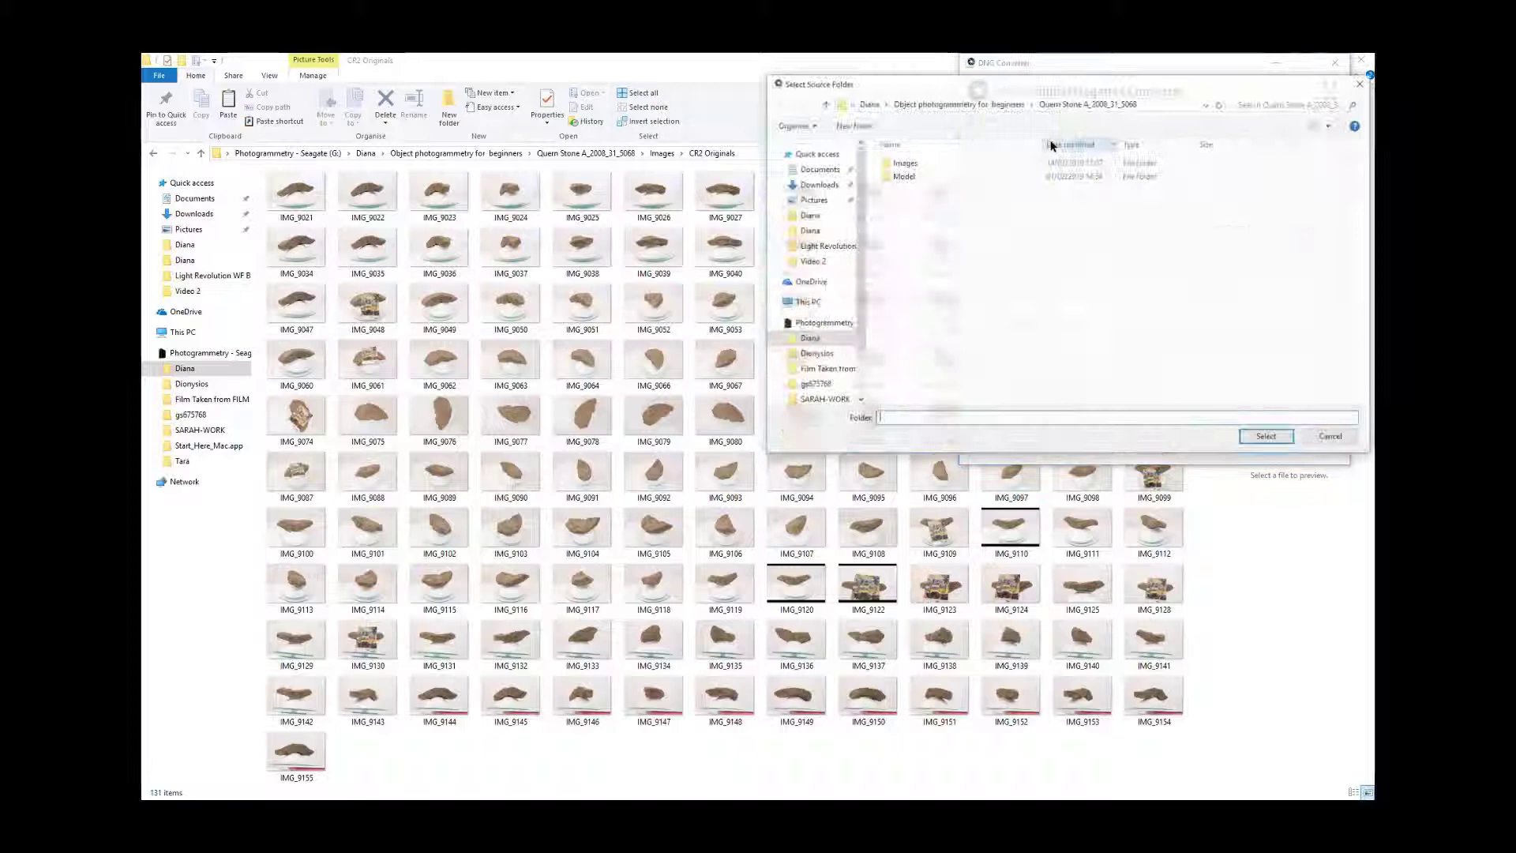
{"action": "double_click", "coordinate": [926, 166]}
{"action": "double_click", "coordinate": [916, 163]}
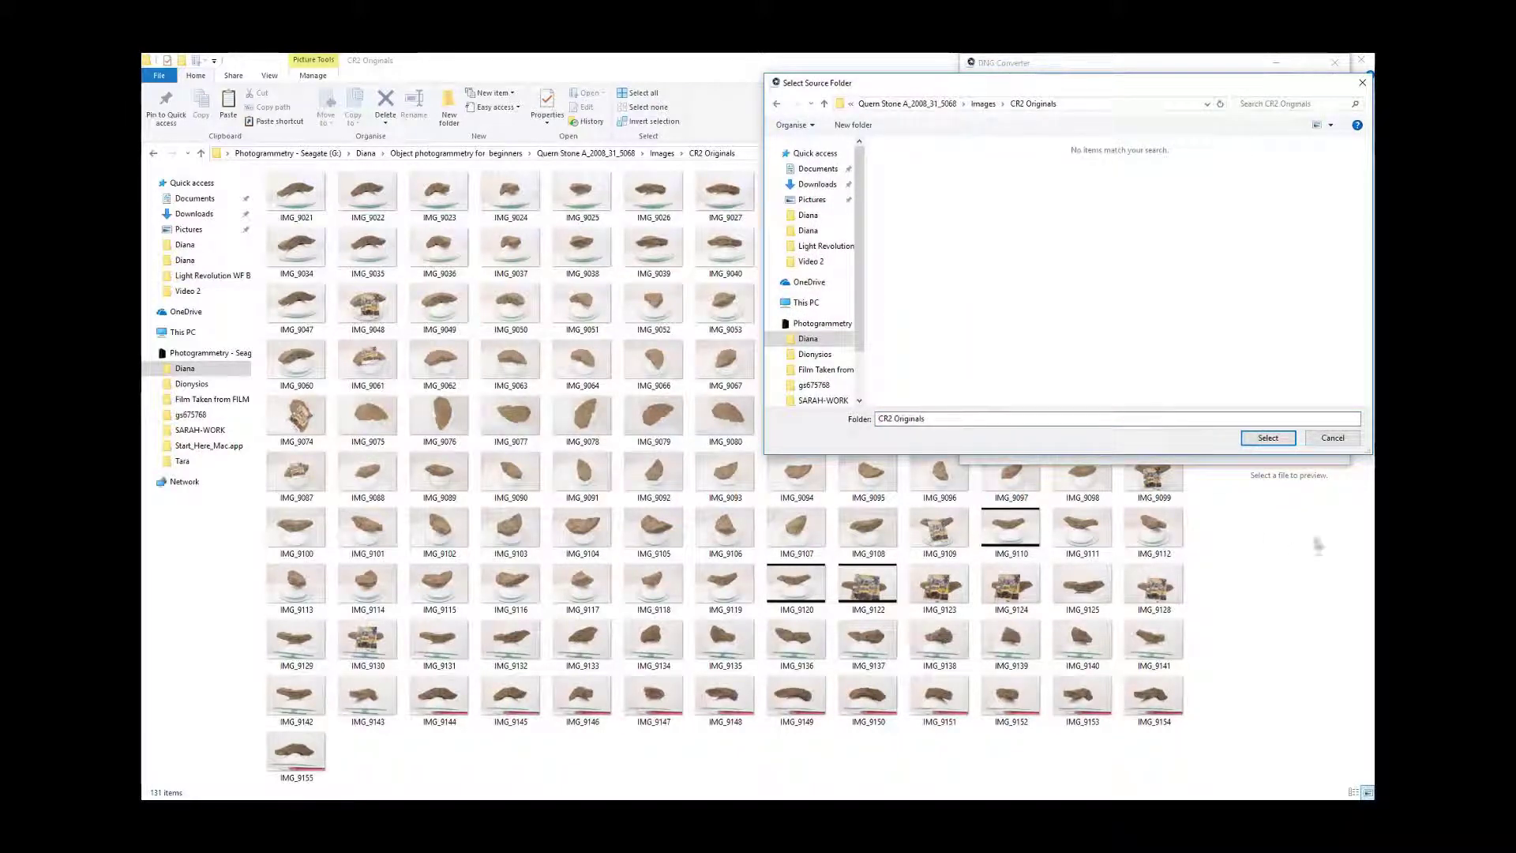
{"action": "left_click", "coordinate": [1267, 438]}
Step: Keep Save in New Location and set DNG Originals as the output folder
{"action": "left_click", "coordinate": [1056, 209]}
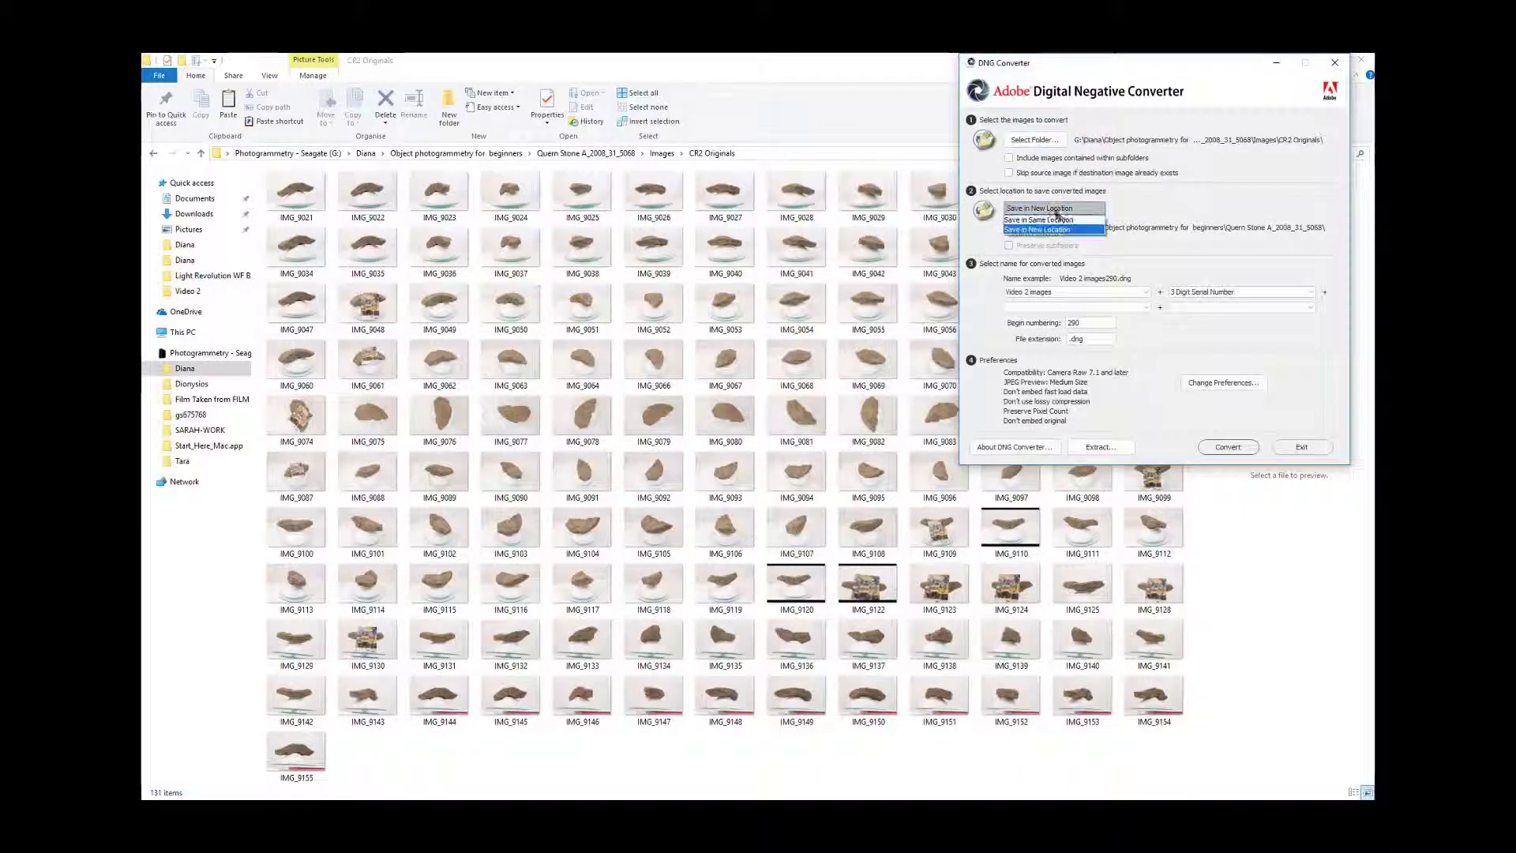
{"action": "left_click", "coordinate": [1061, 215]}
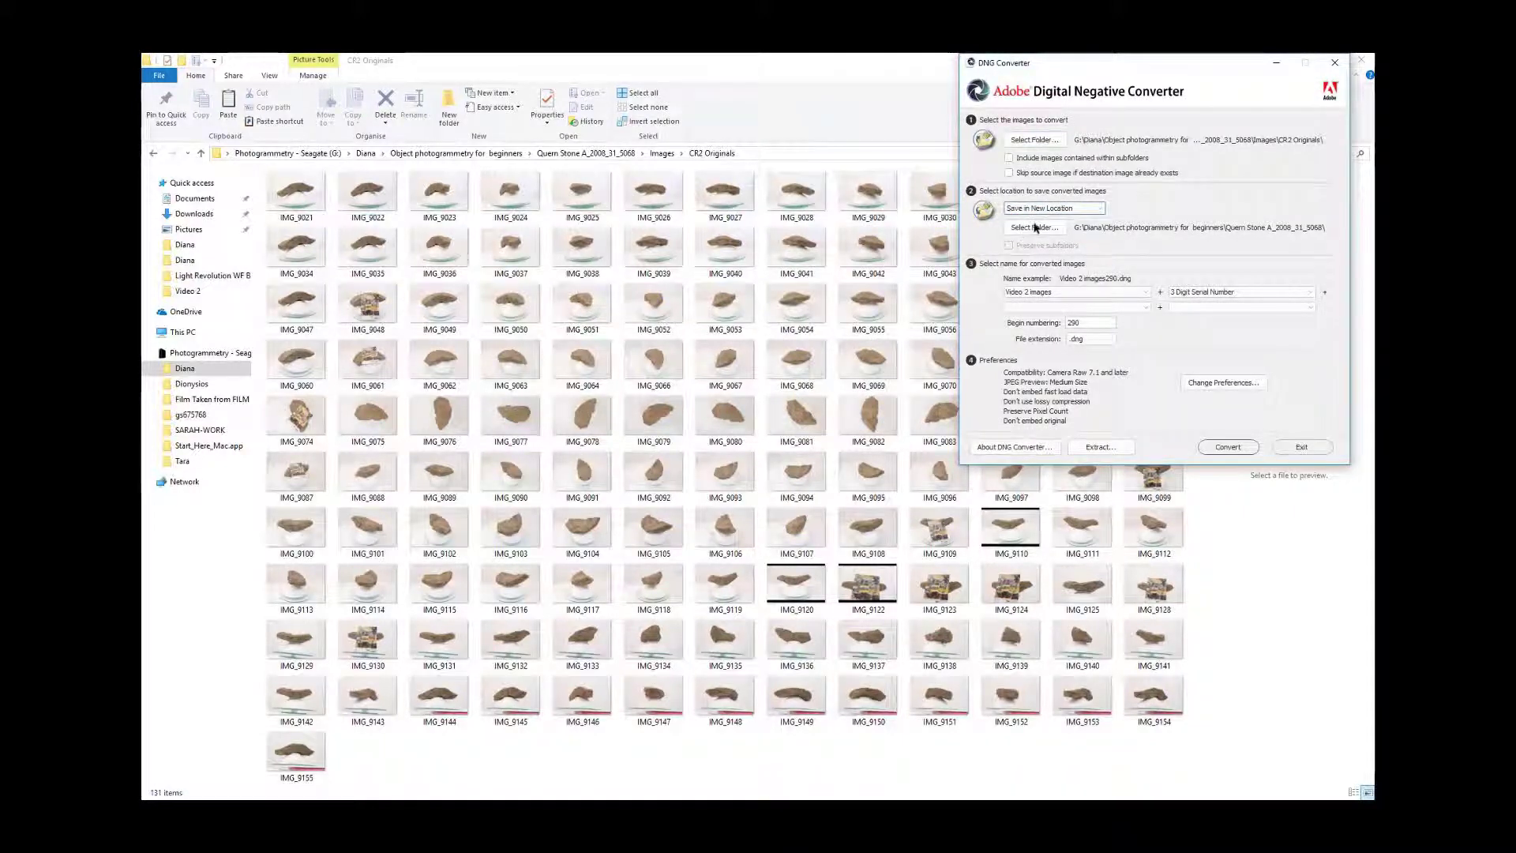
{"action": "left_click", "coordinate": [1039, 228]}
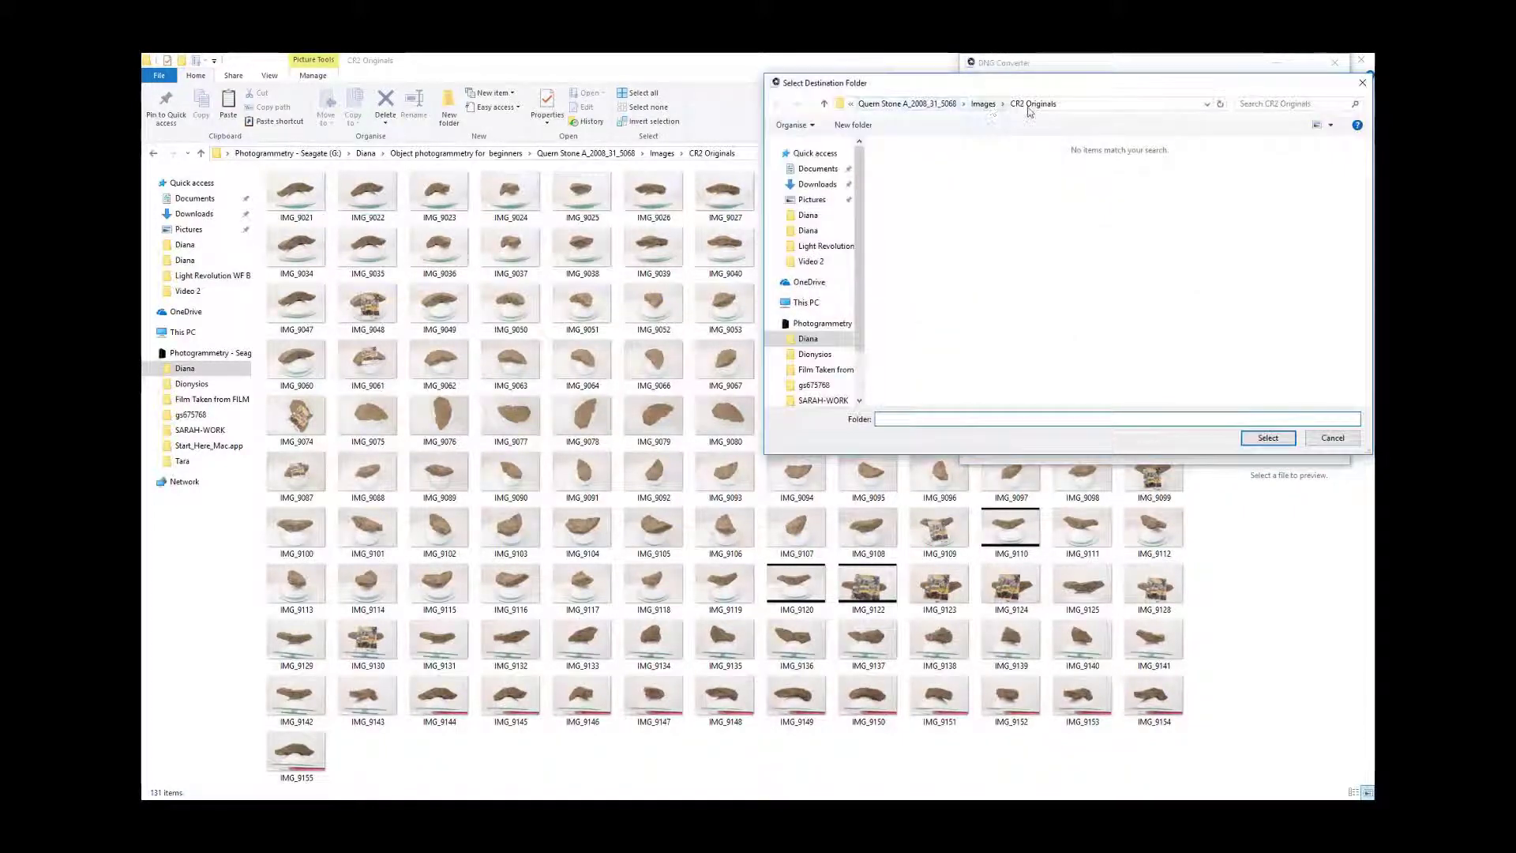
{"action": "left_click", "coordinate": [988, 105]}
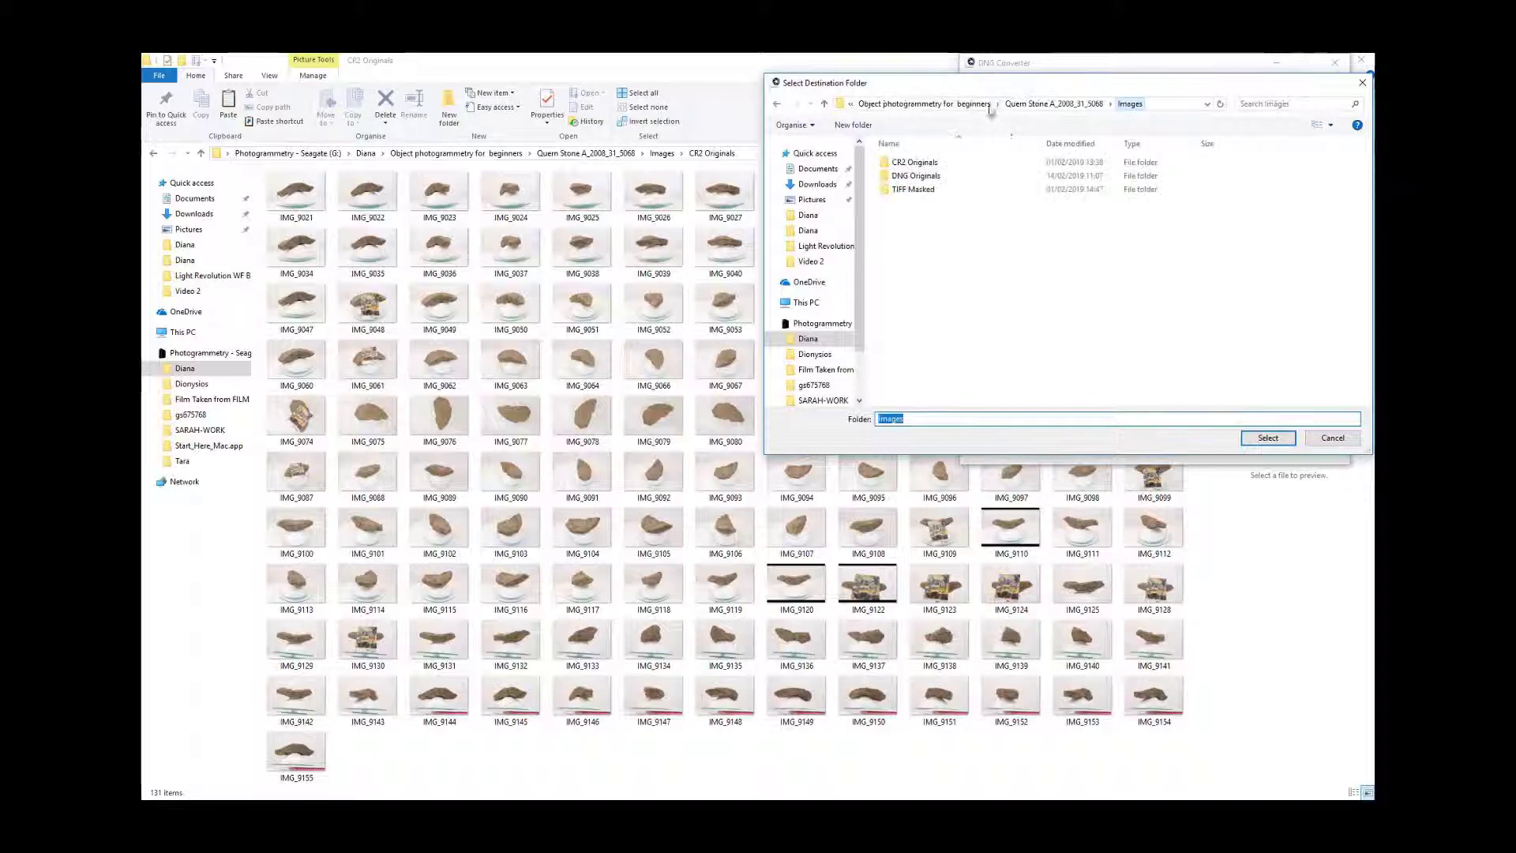
{"action": "double_click", "coordinate": [951, 177]}
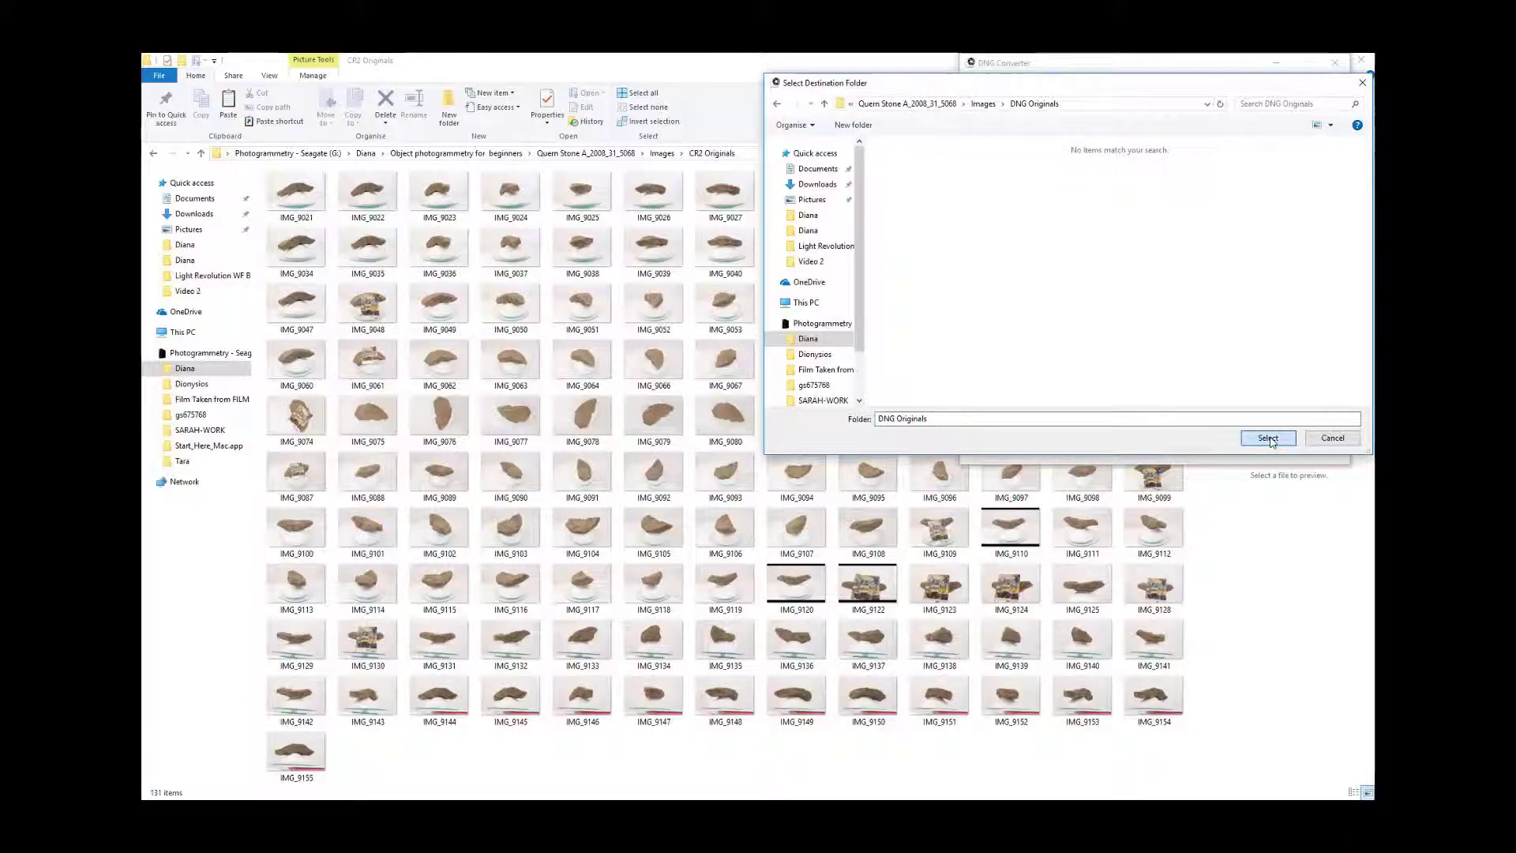
{"action": "left_click", "coordinate": [1268, 439]}
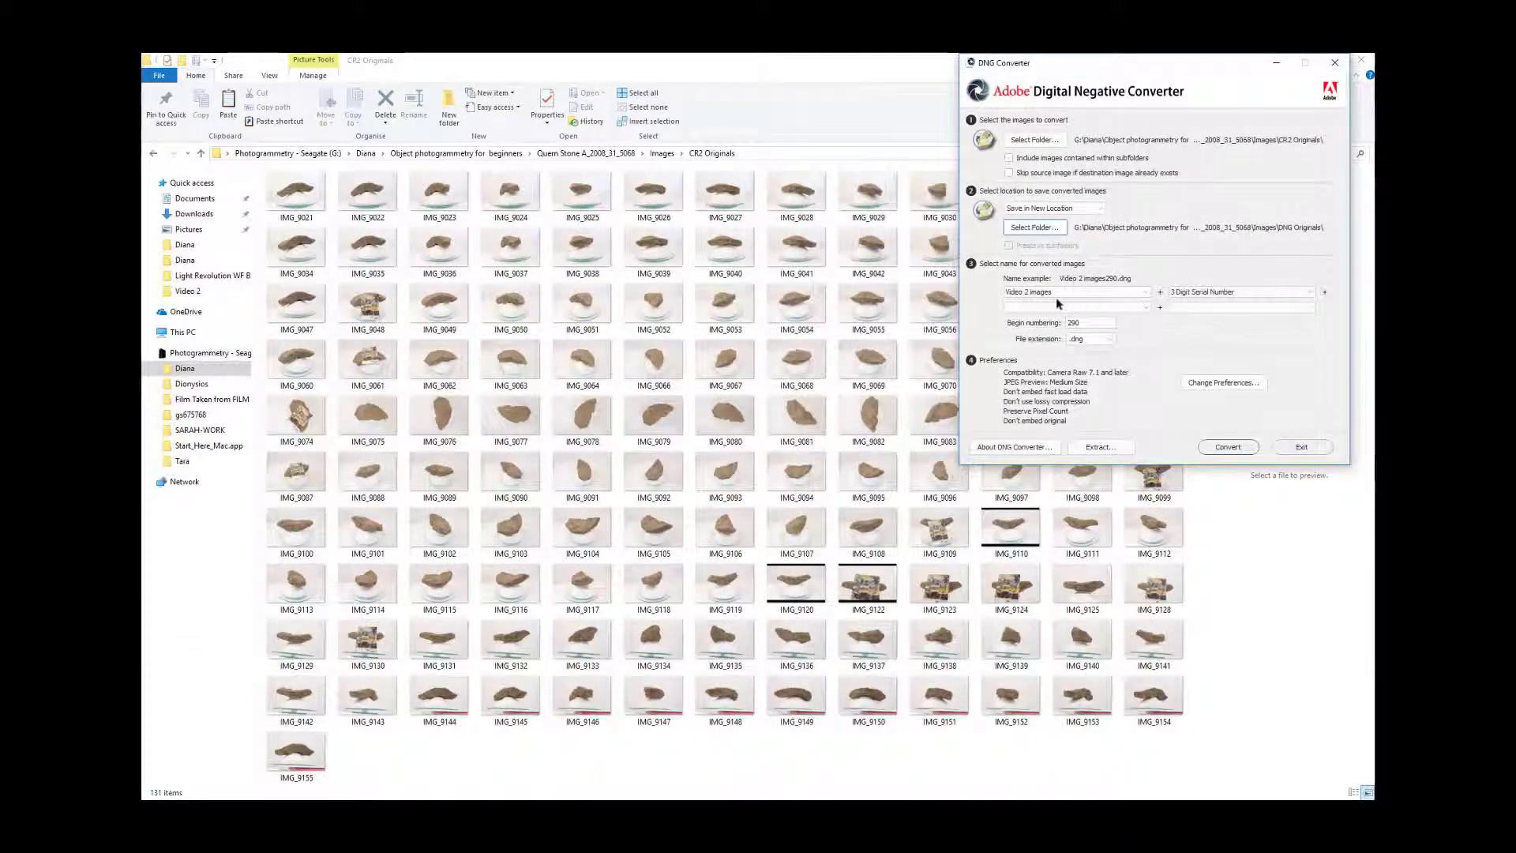
Step: Name output files 'Quern Stone A_2008_31_5068' with serial numbering beginning at 001 instead of 290
{"action": "left_click", "coordinate": [1066, 292]}
{"action": "type", "text": "Q"}
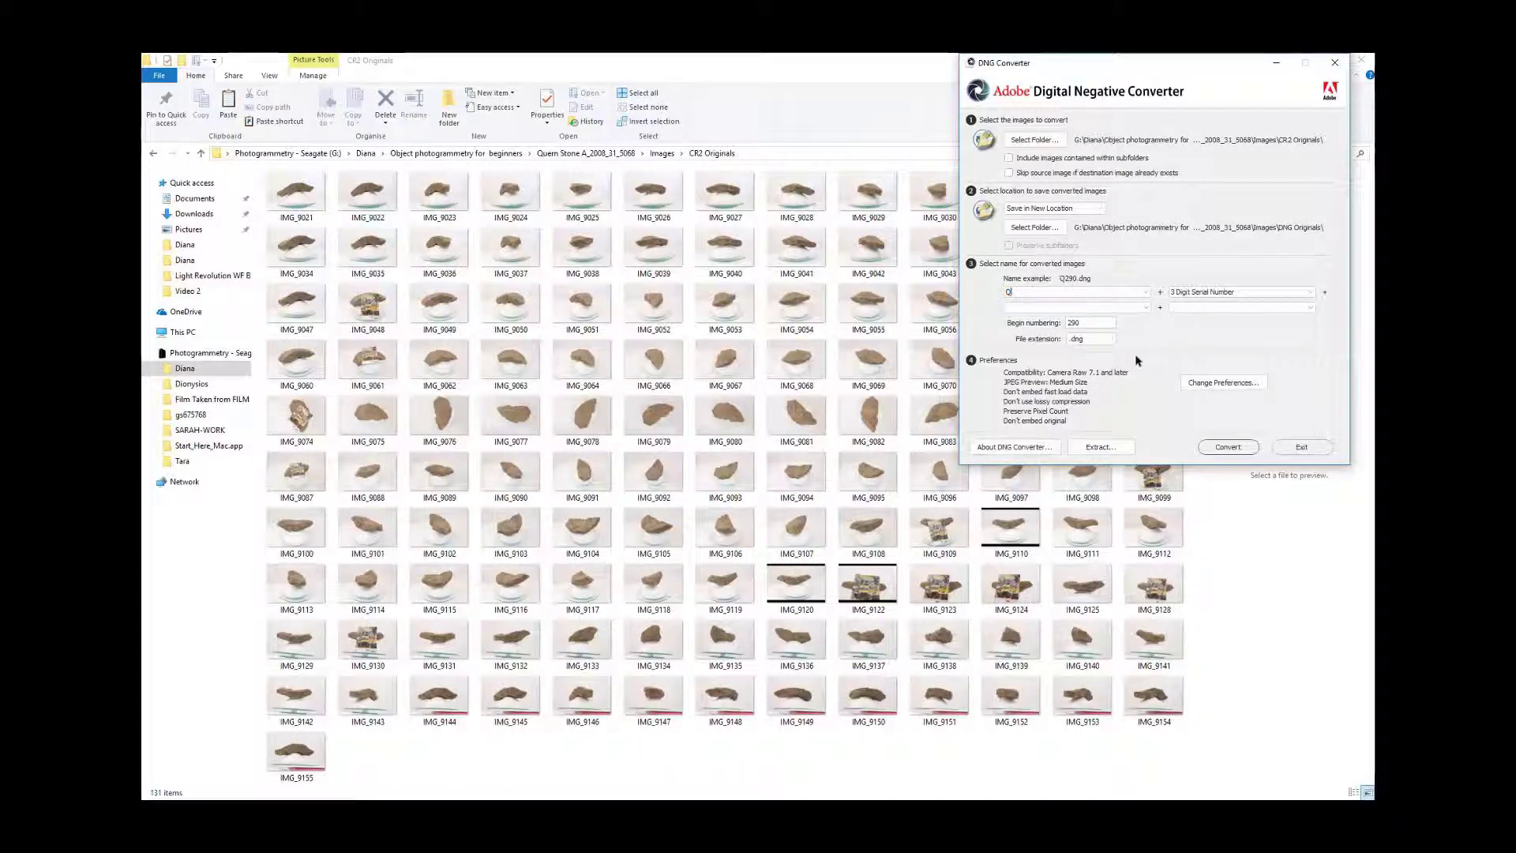
{"action": "type", "text": "uern"}
{"action": "key", "text": "BackSpace"}
{"action": "type", "text": "S"}
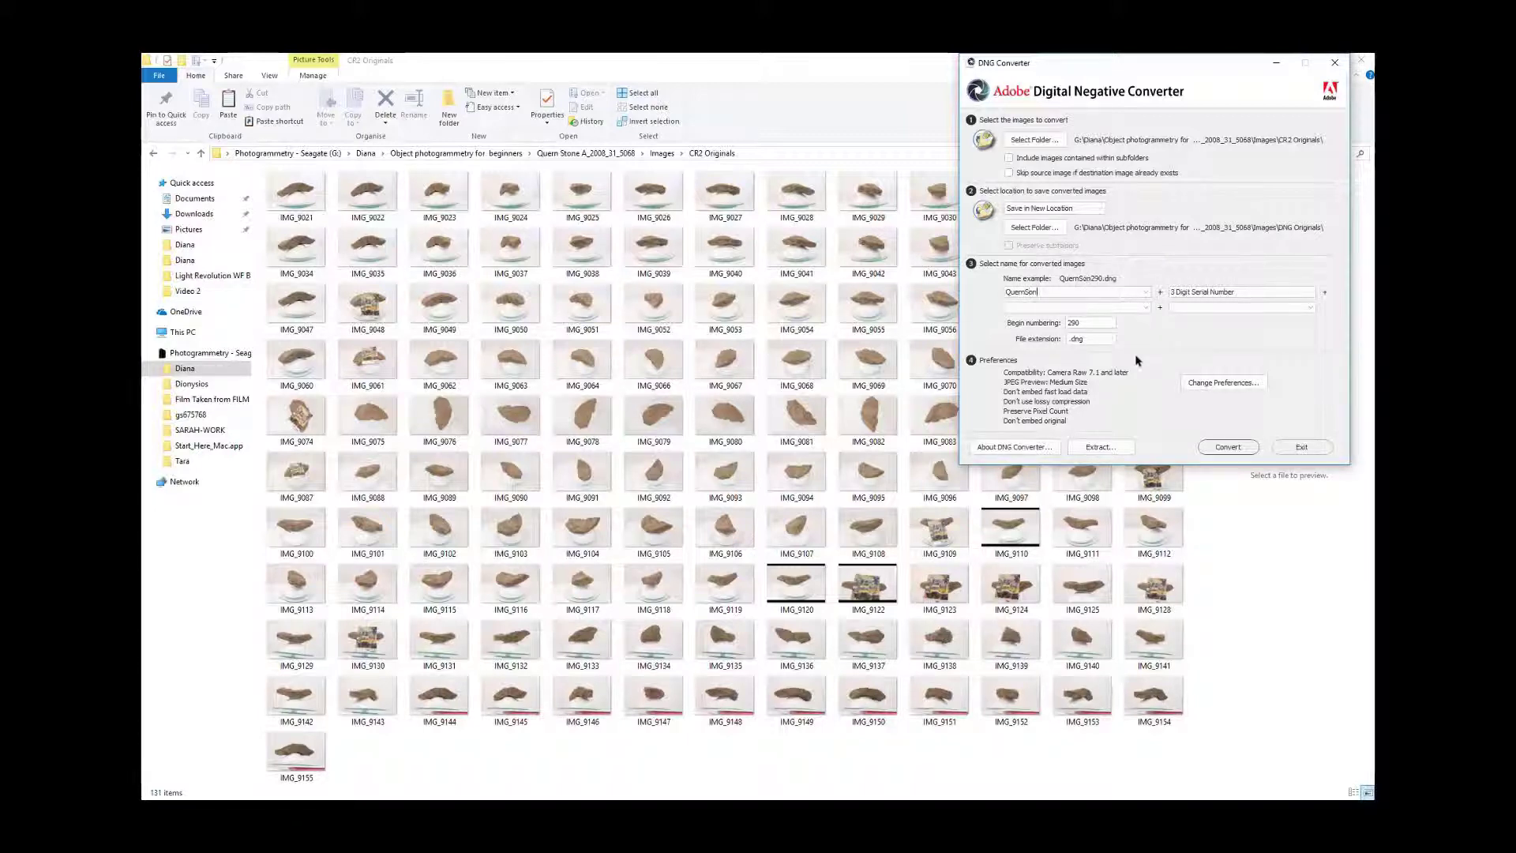
{"action": "key", "text": "BackSpace"}
{"action": "type", "text": "Stone"}
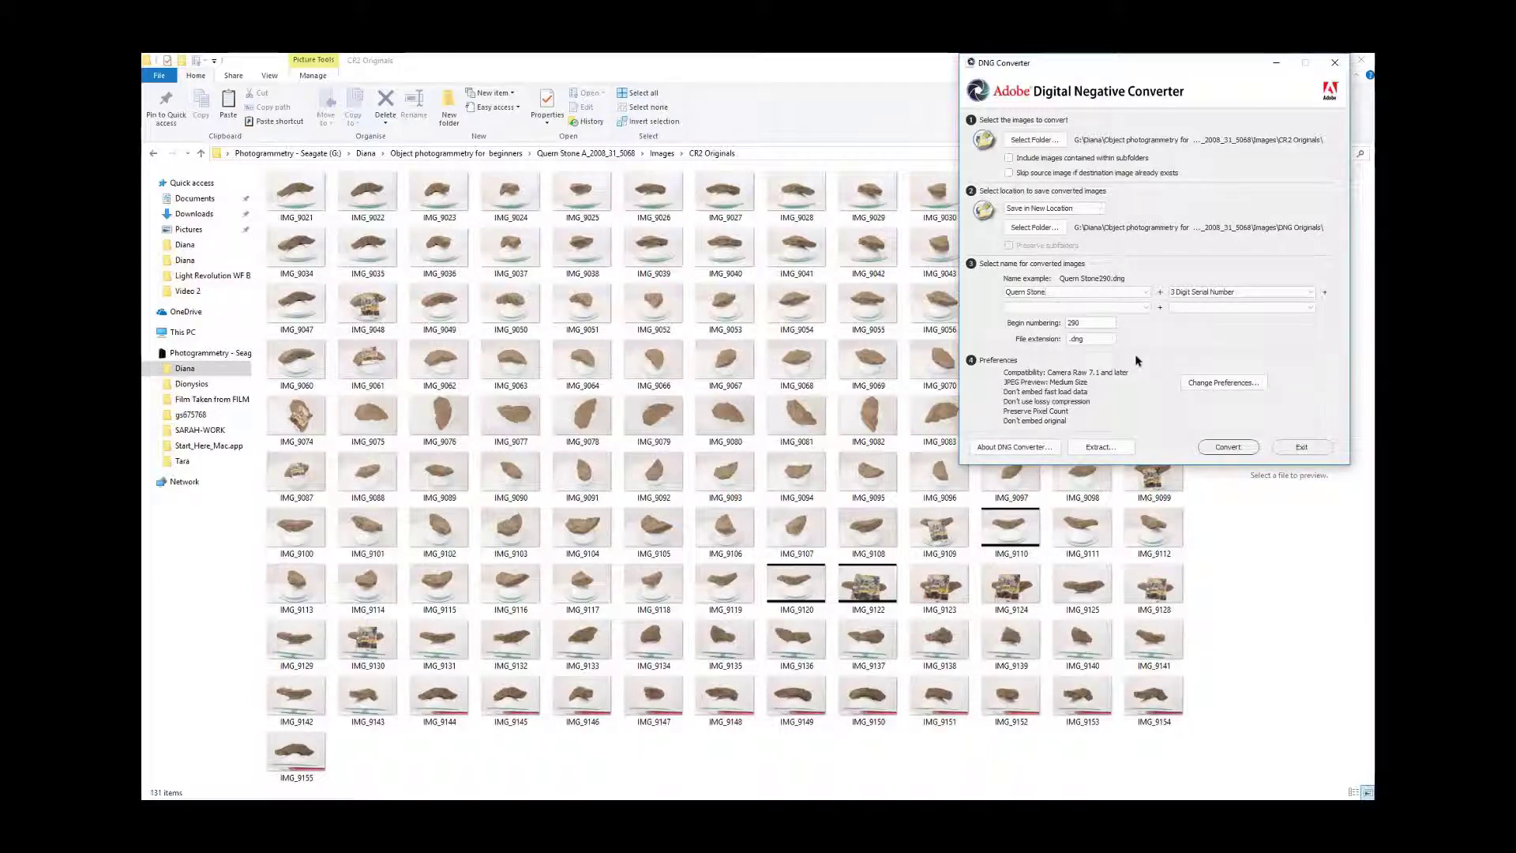
{"action": "type", "text": " A_2008"}
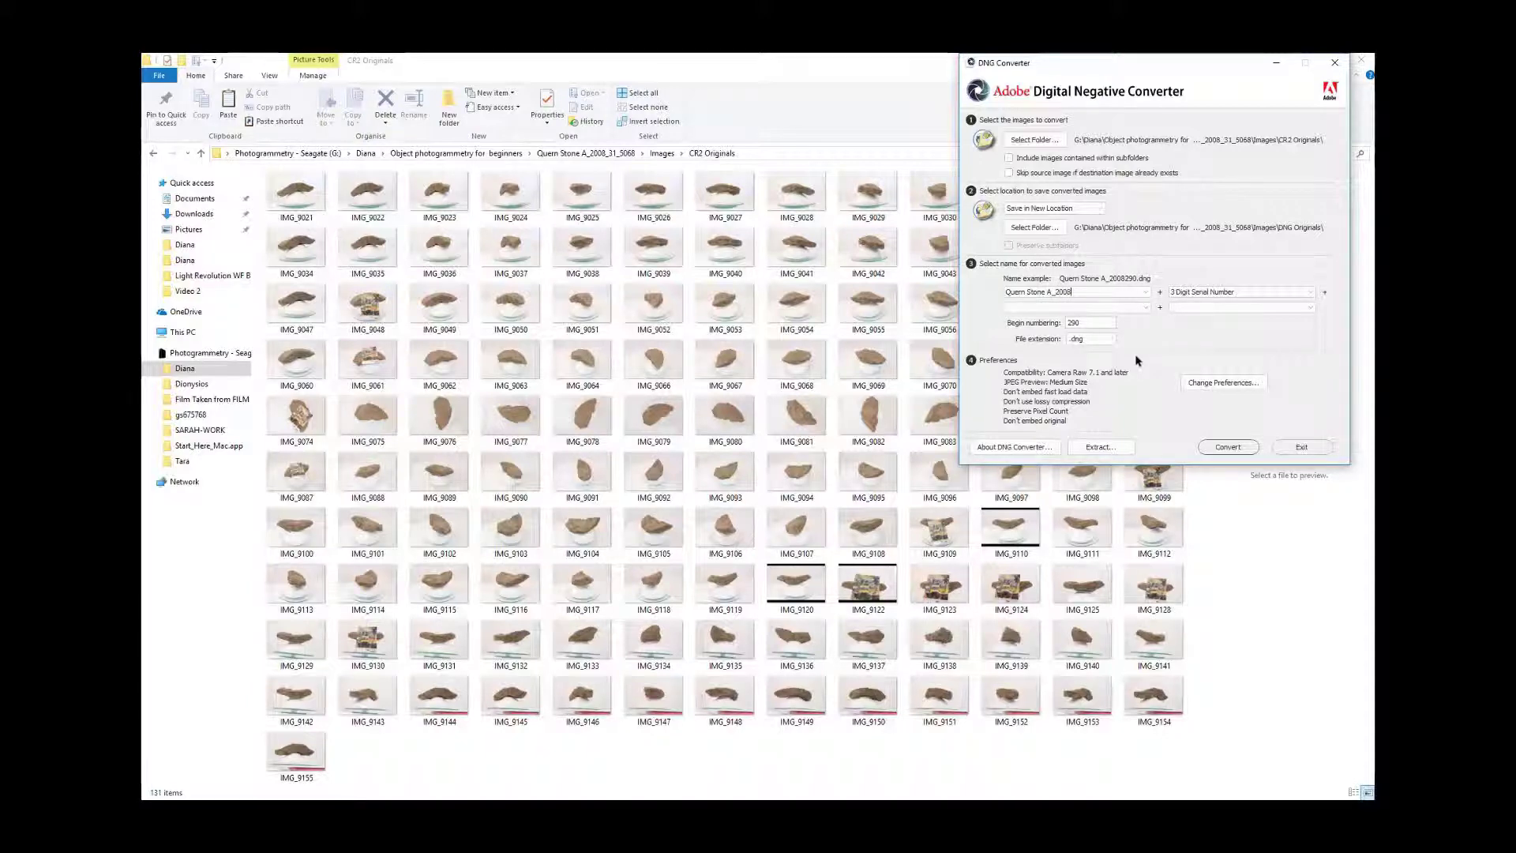
{"action": "type", "text": "_31_"}
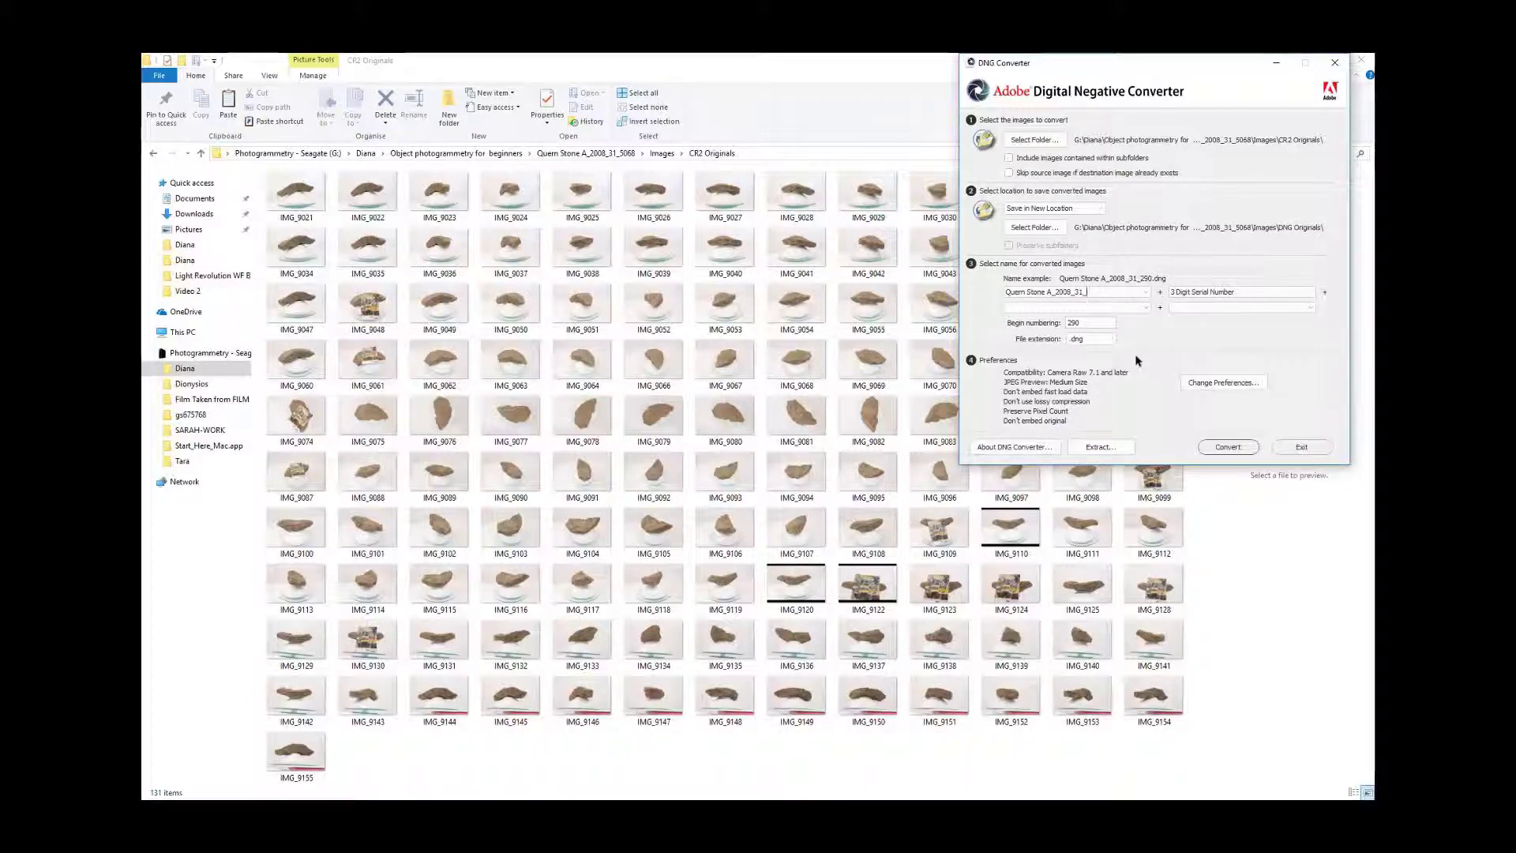
{"action": "type", "text": "5068"}
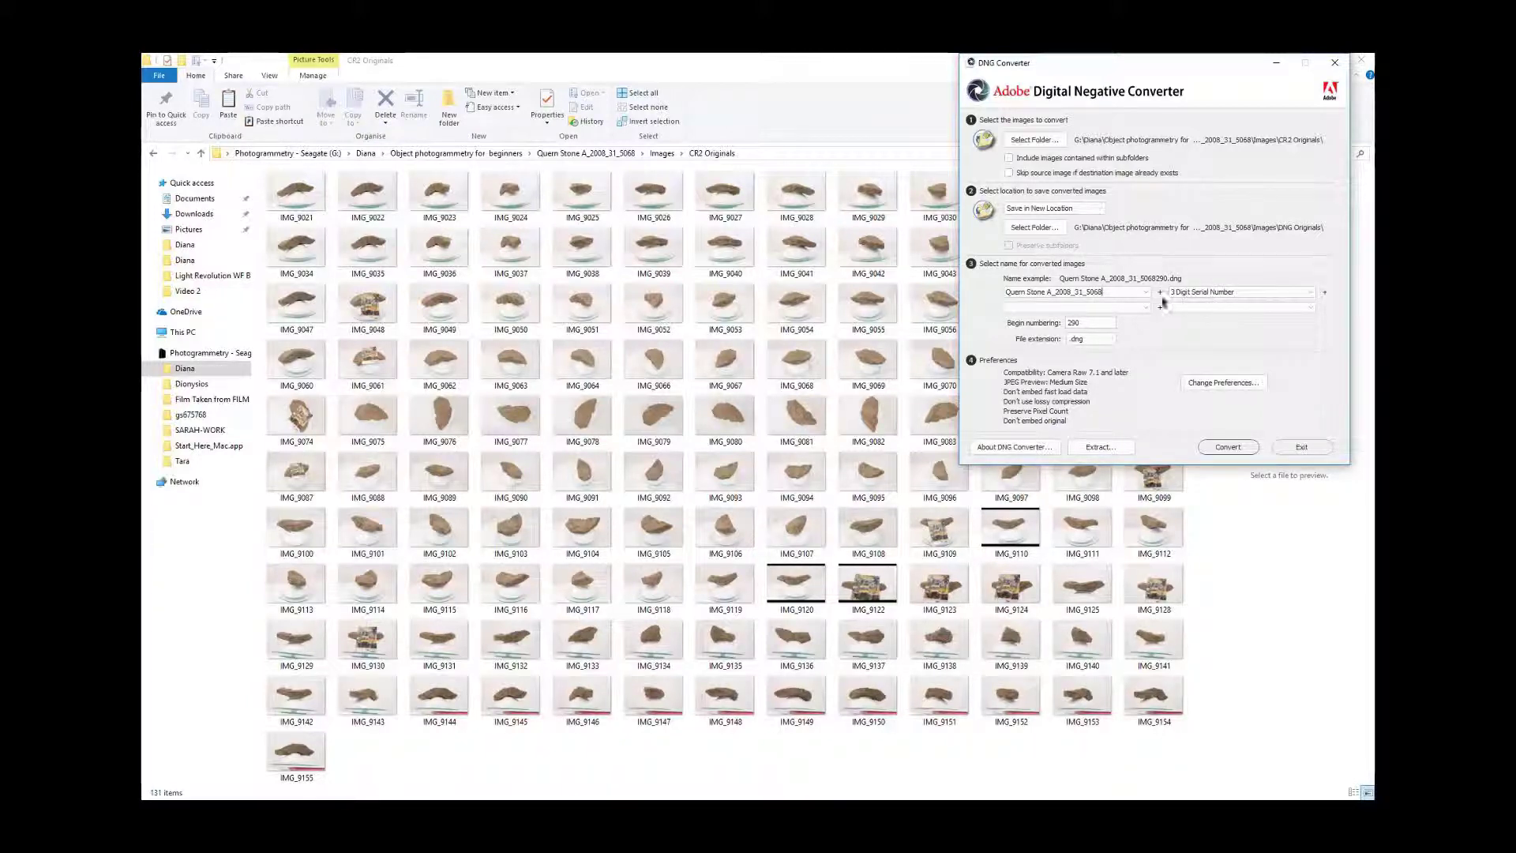
{"action": "double_click", "coordinate": [1090, 324]}
{"action": "type", "text": "001"}
Step: Convert all CR2 photos to DNG, dismiss the conversion status summary, and exit the converter
{"action": "left_click", "coordinate": [1229, 447]}
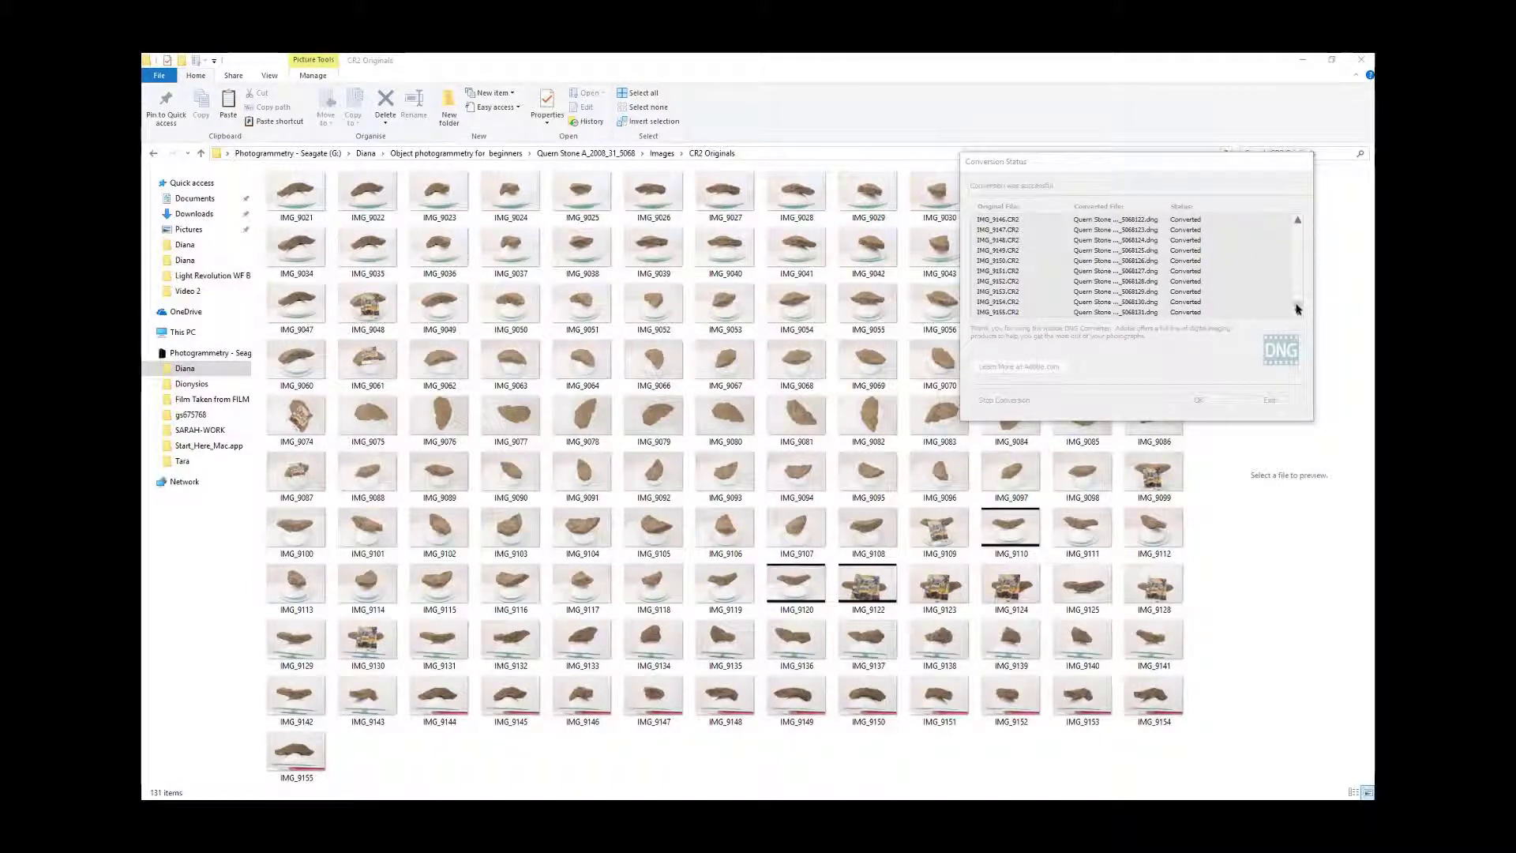
{"action": "left_click", "coordinate": [1125, 169]}
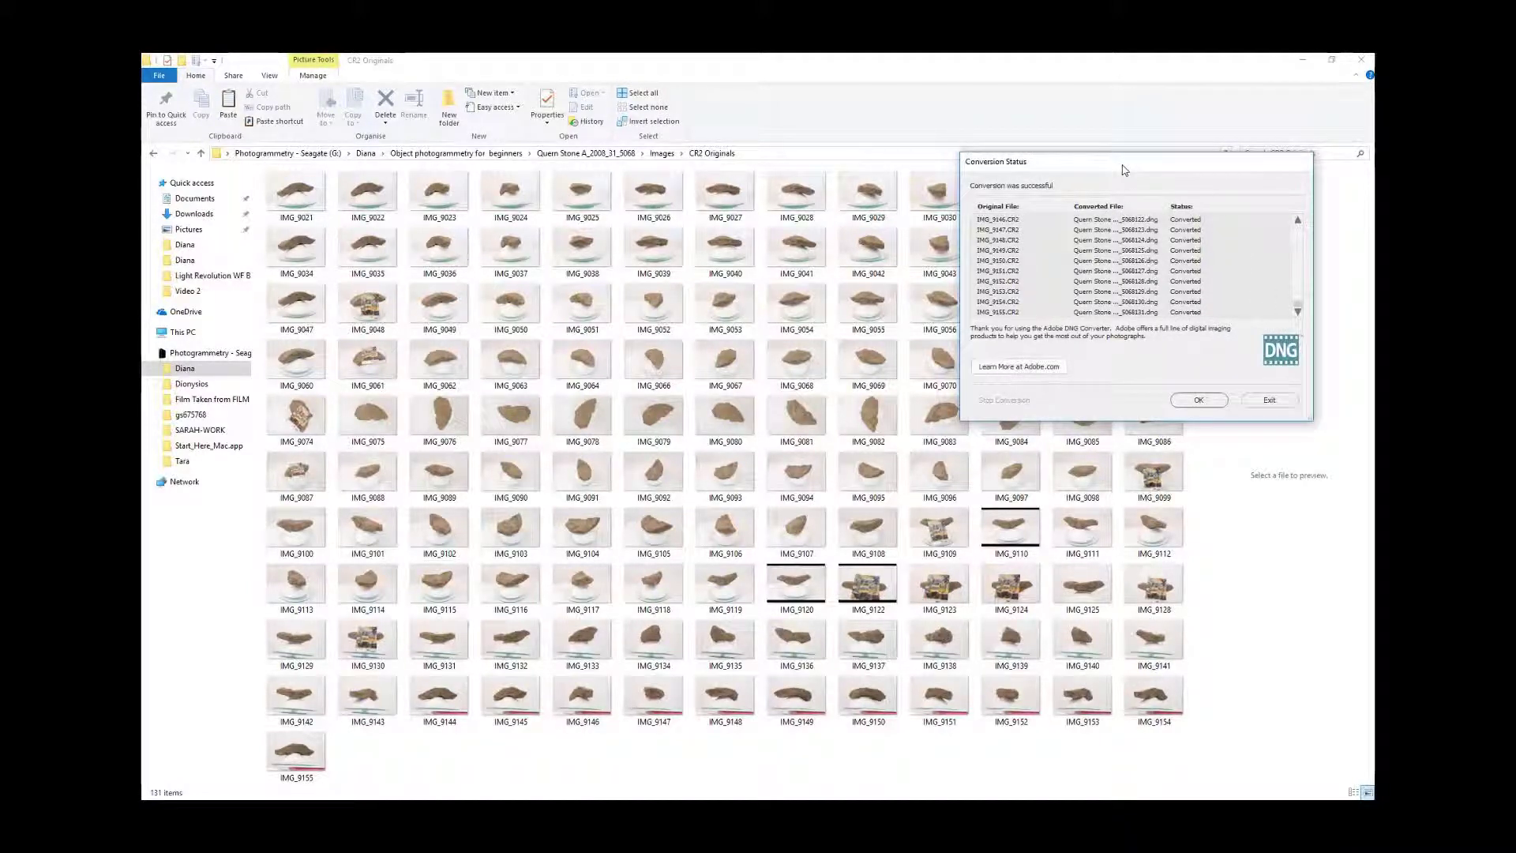
{"action": "left_click", "coordinate": [1199, 400]}
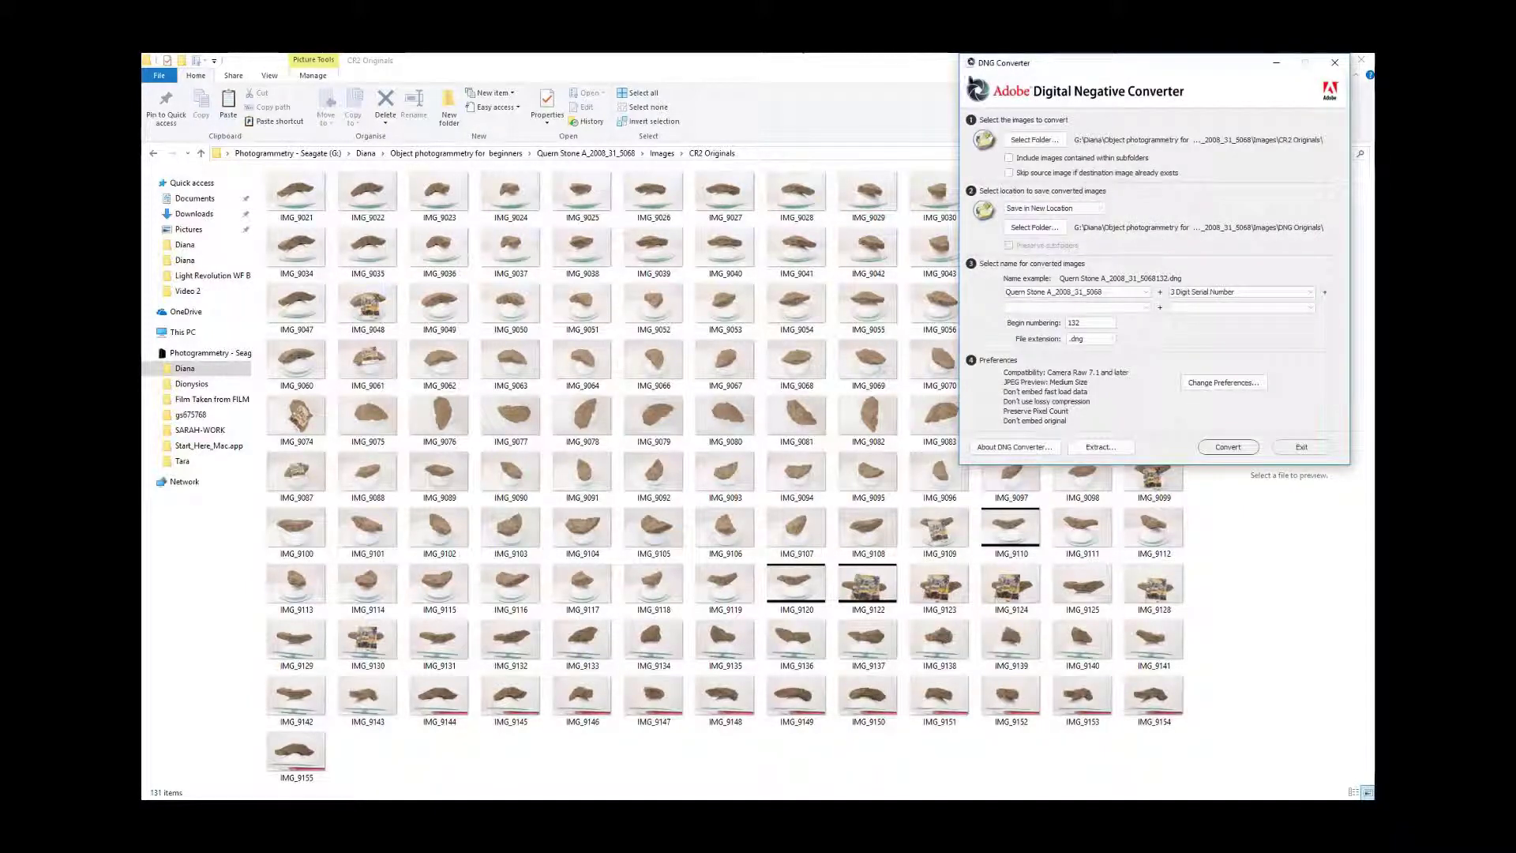
{"action": "left_click", "coordinate": [1298, 448]}
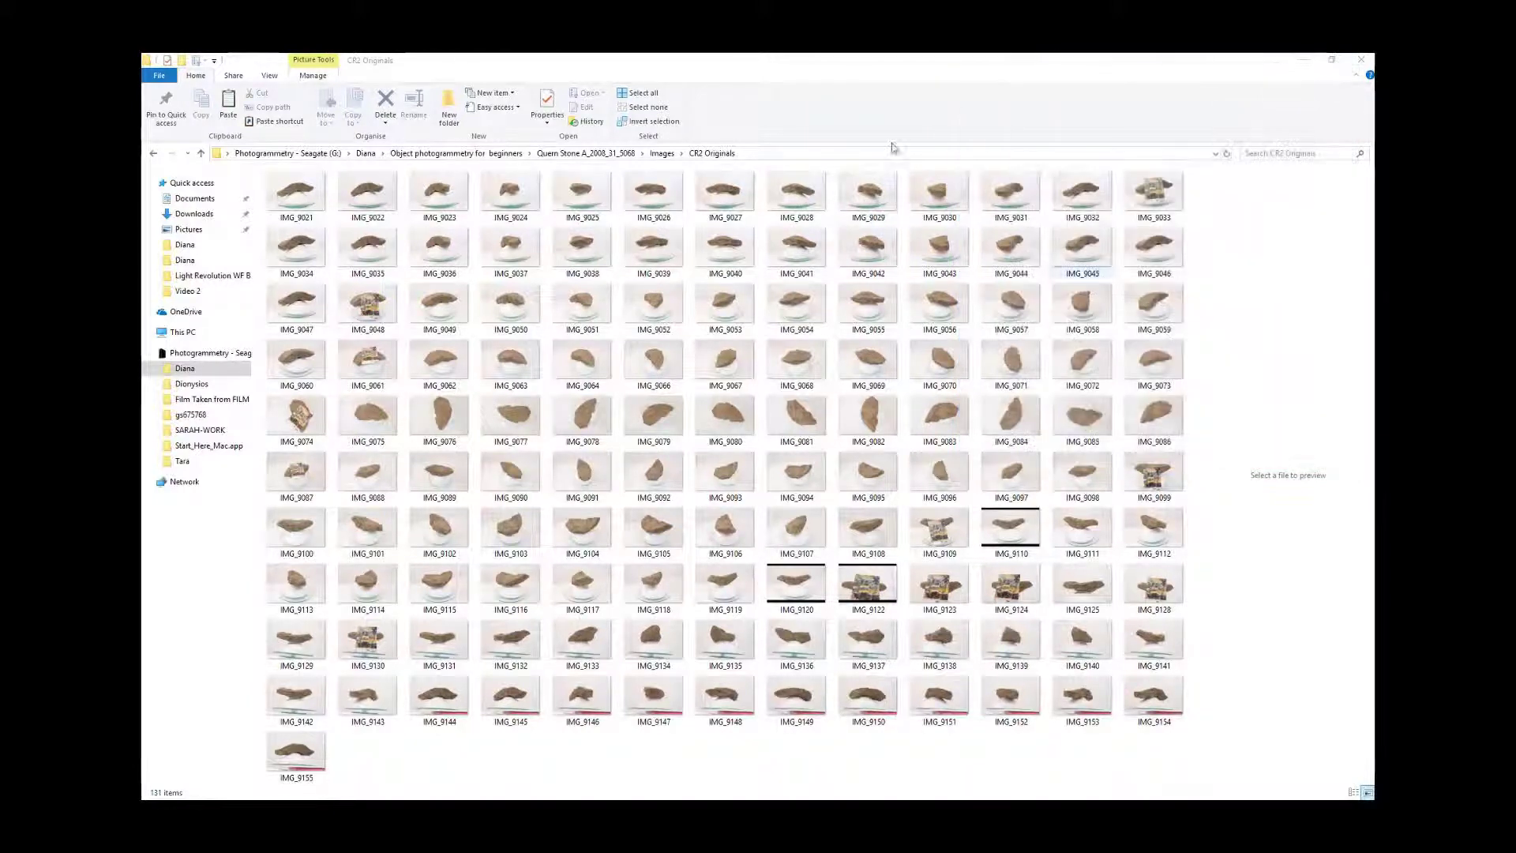
Step: Open DNG Originals from Images and scroll through the 131 converted .dng files
{"action": "left_click", "coordinate": [661, 153]}
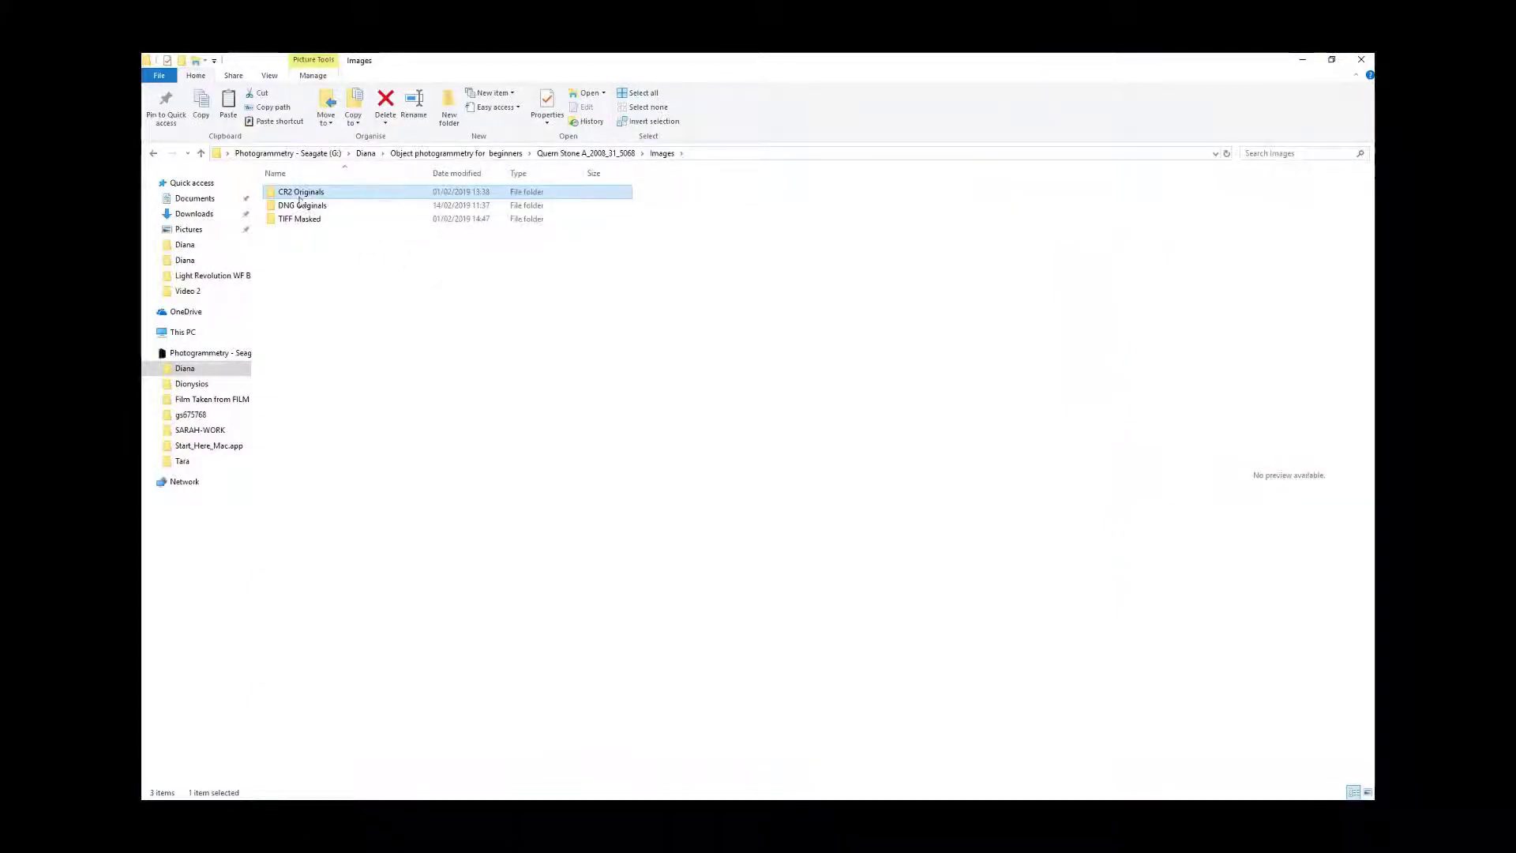
{"action": "double_click", "coordinate": [316, 206]}
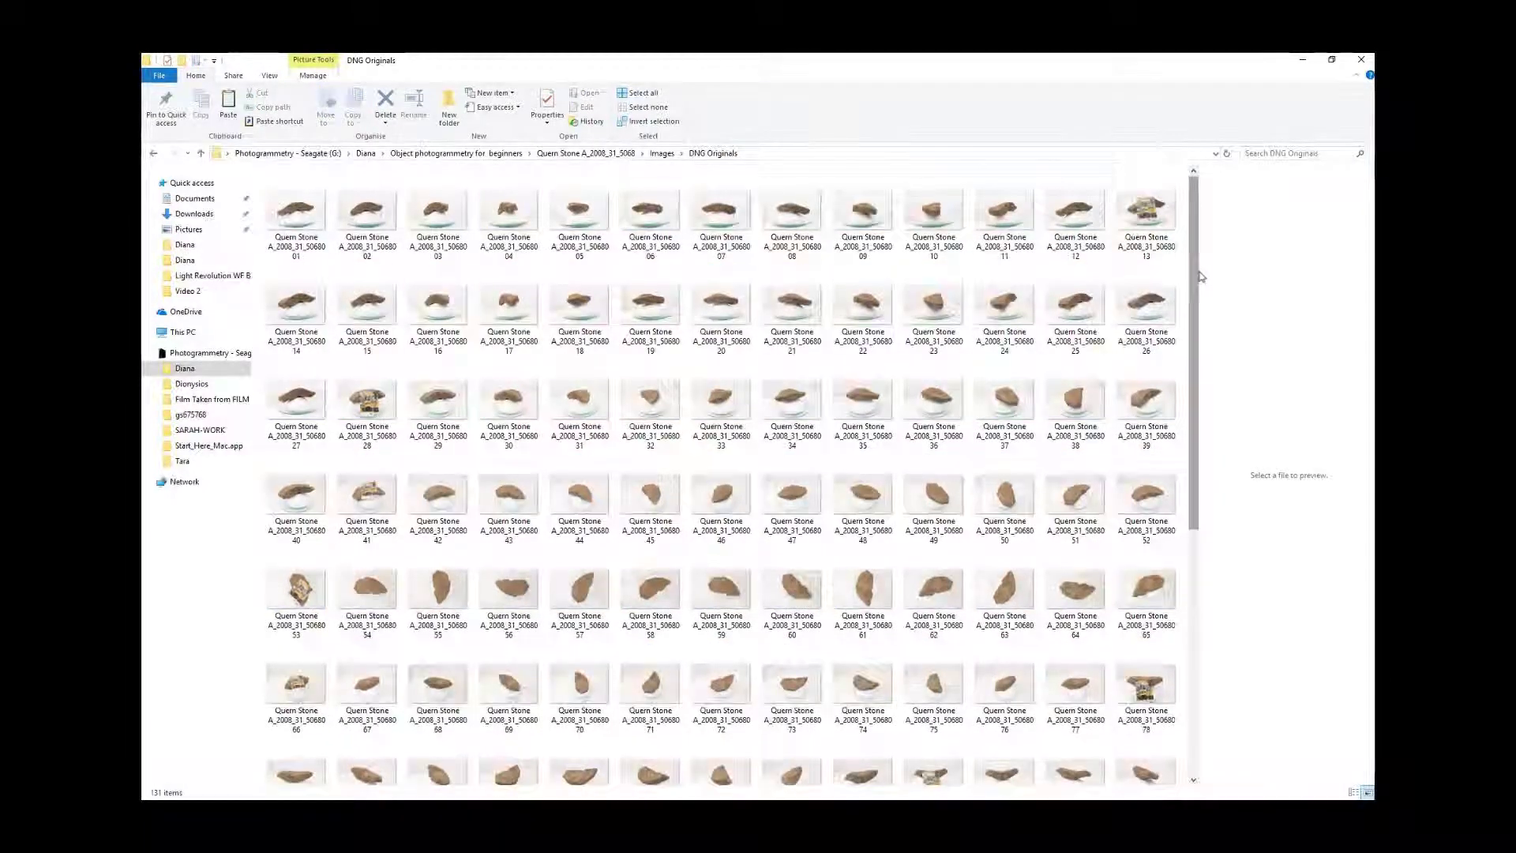
{"action": "left_click_drag", "start_coordinate": [1192, 268], "coordinate": [1188, 577]}
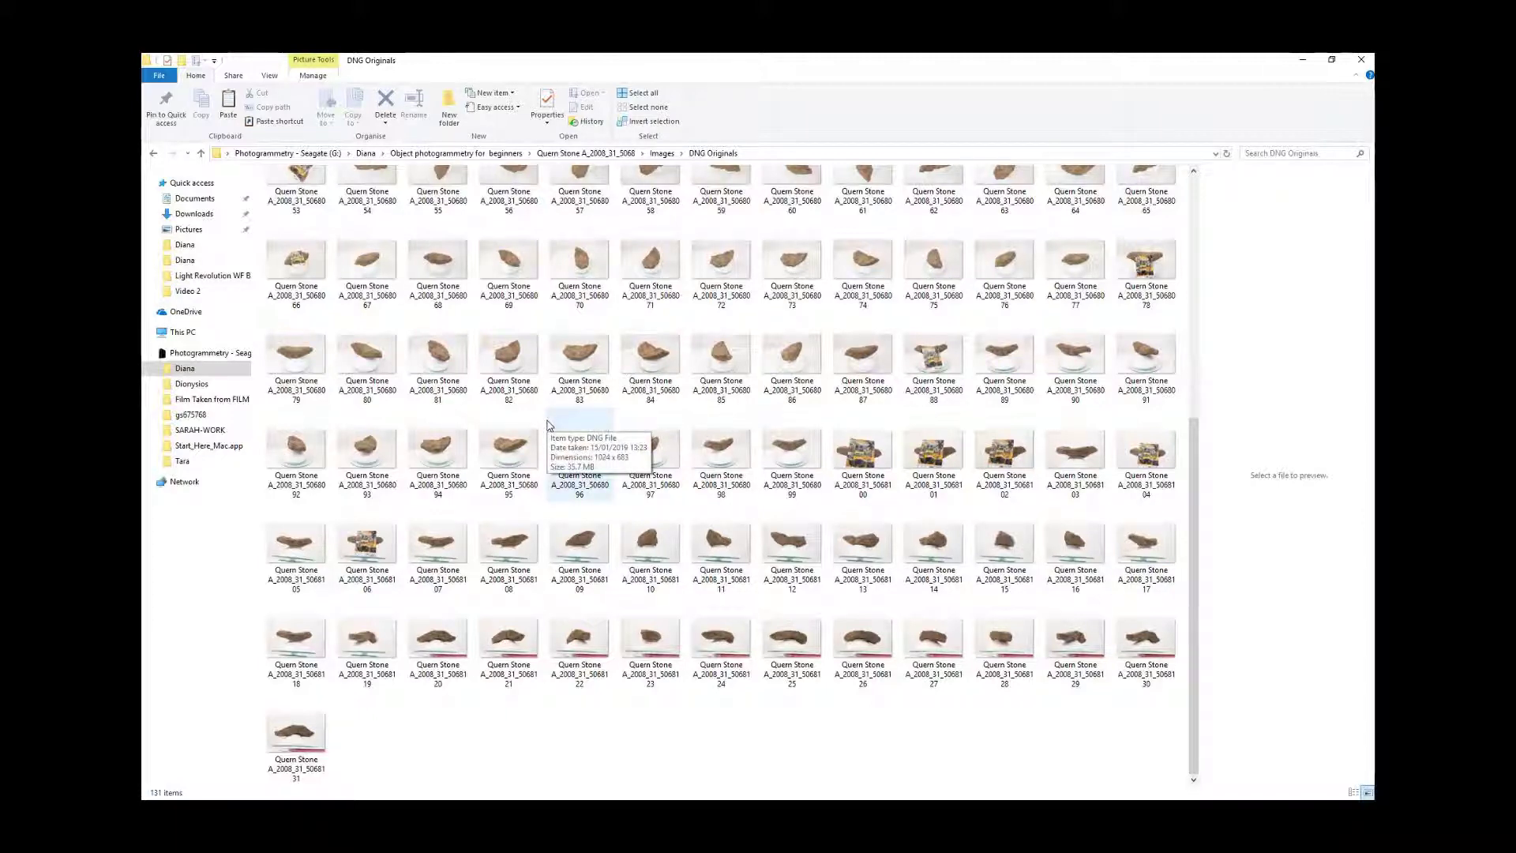
{"action": "scroll", "coordinate": [549, 425], "scroll_direction": "up", "scroll_amount": 5}
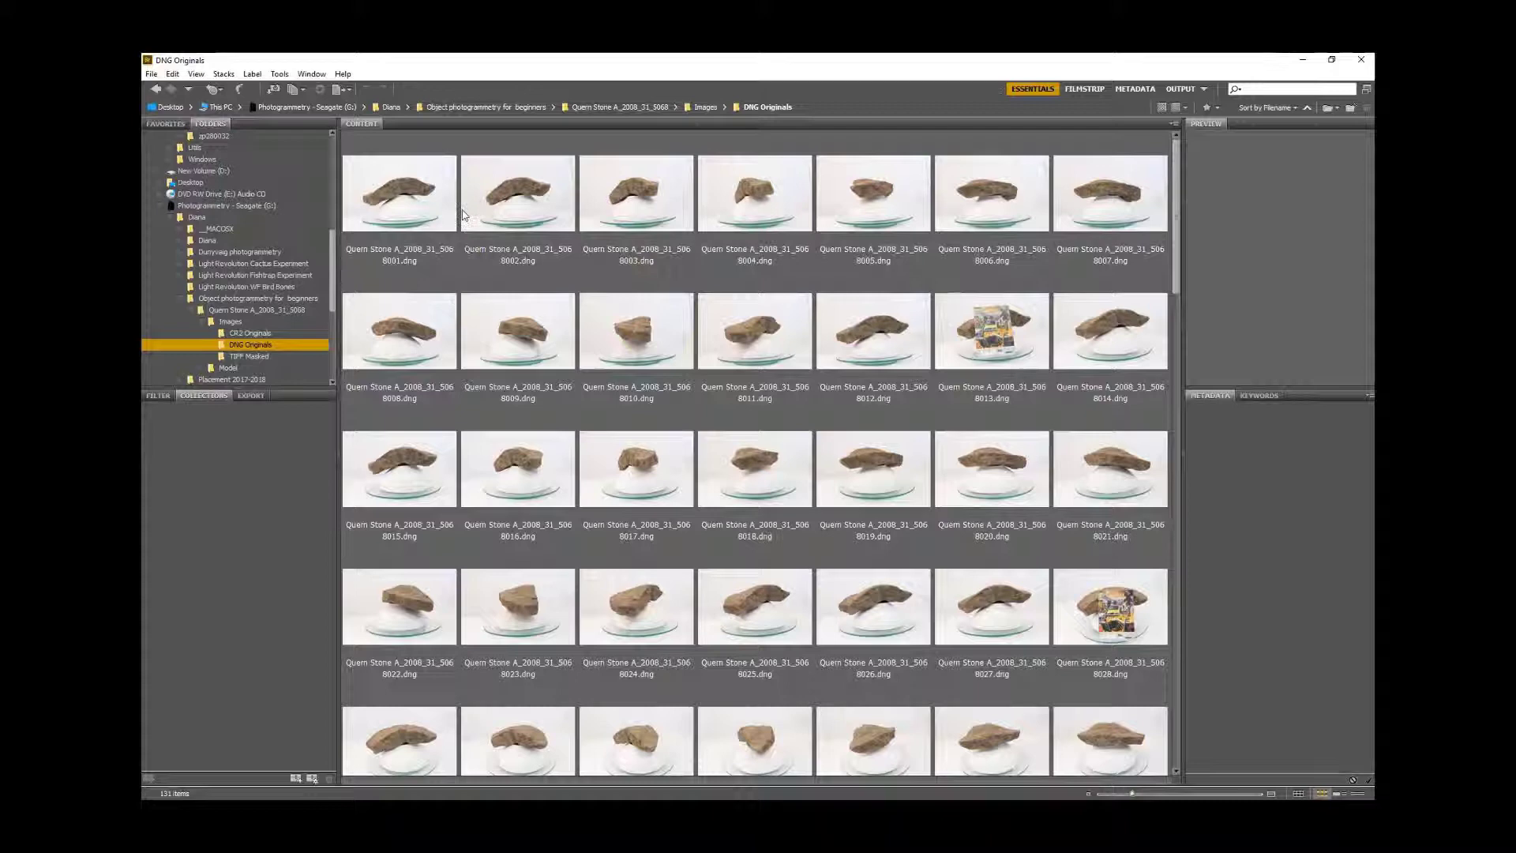
Step: Select all 131 DNG photos in Bridge and open them together in Camera Raw
{"action": "left_click", "coordinate": [400, 204]}
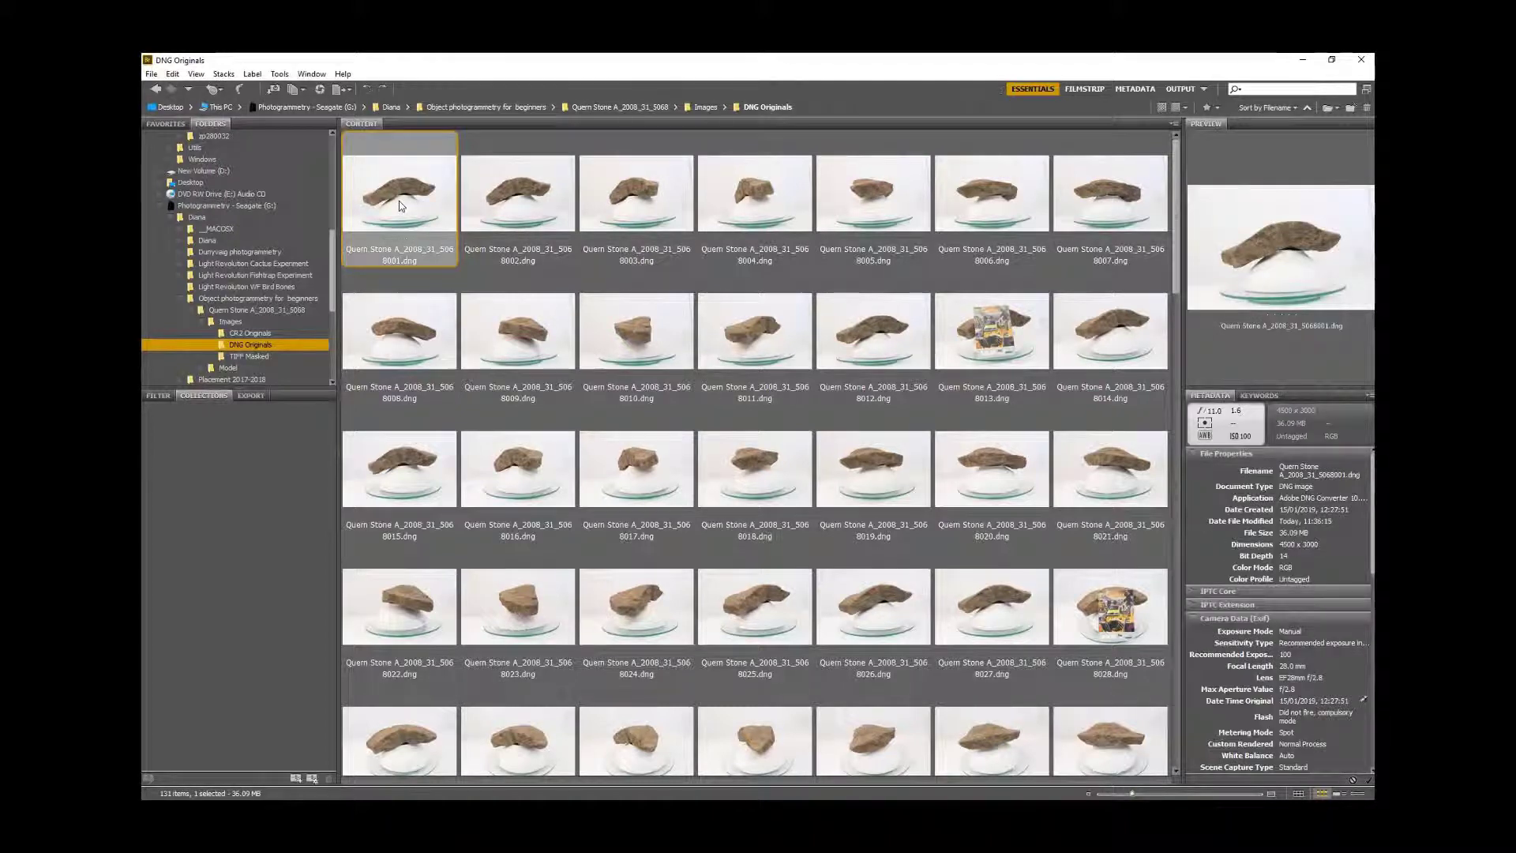
{"action": "key", "text": "ctrl+a"}
{"action": "right_click", "coordinate": [400, 205]}
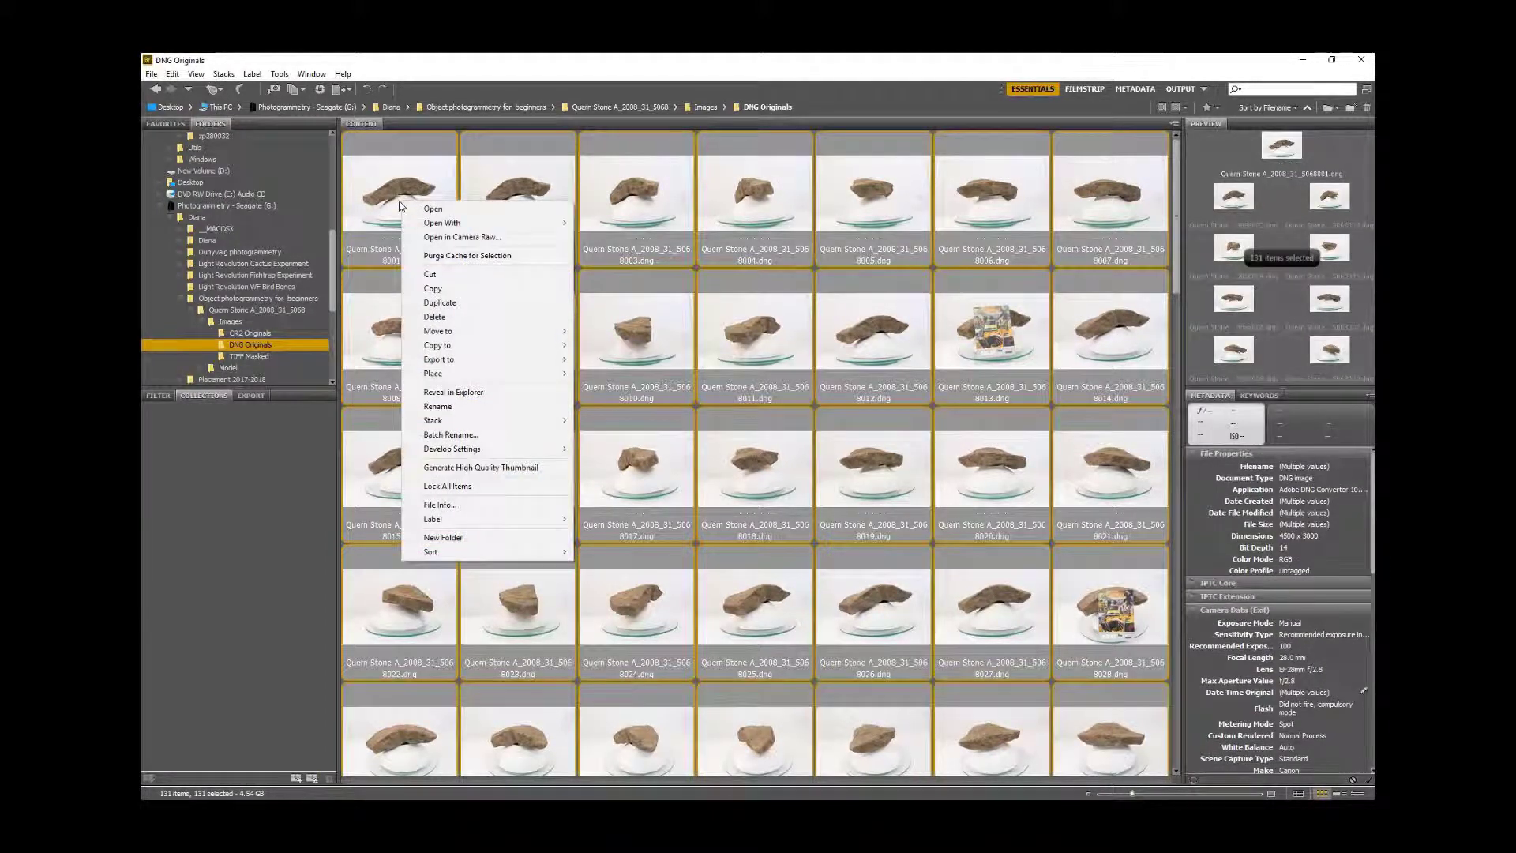
{"action": "left_click", "coordinate": [486, 237]}
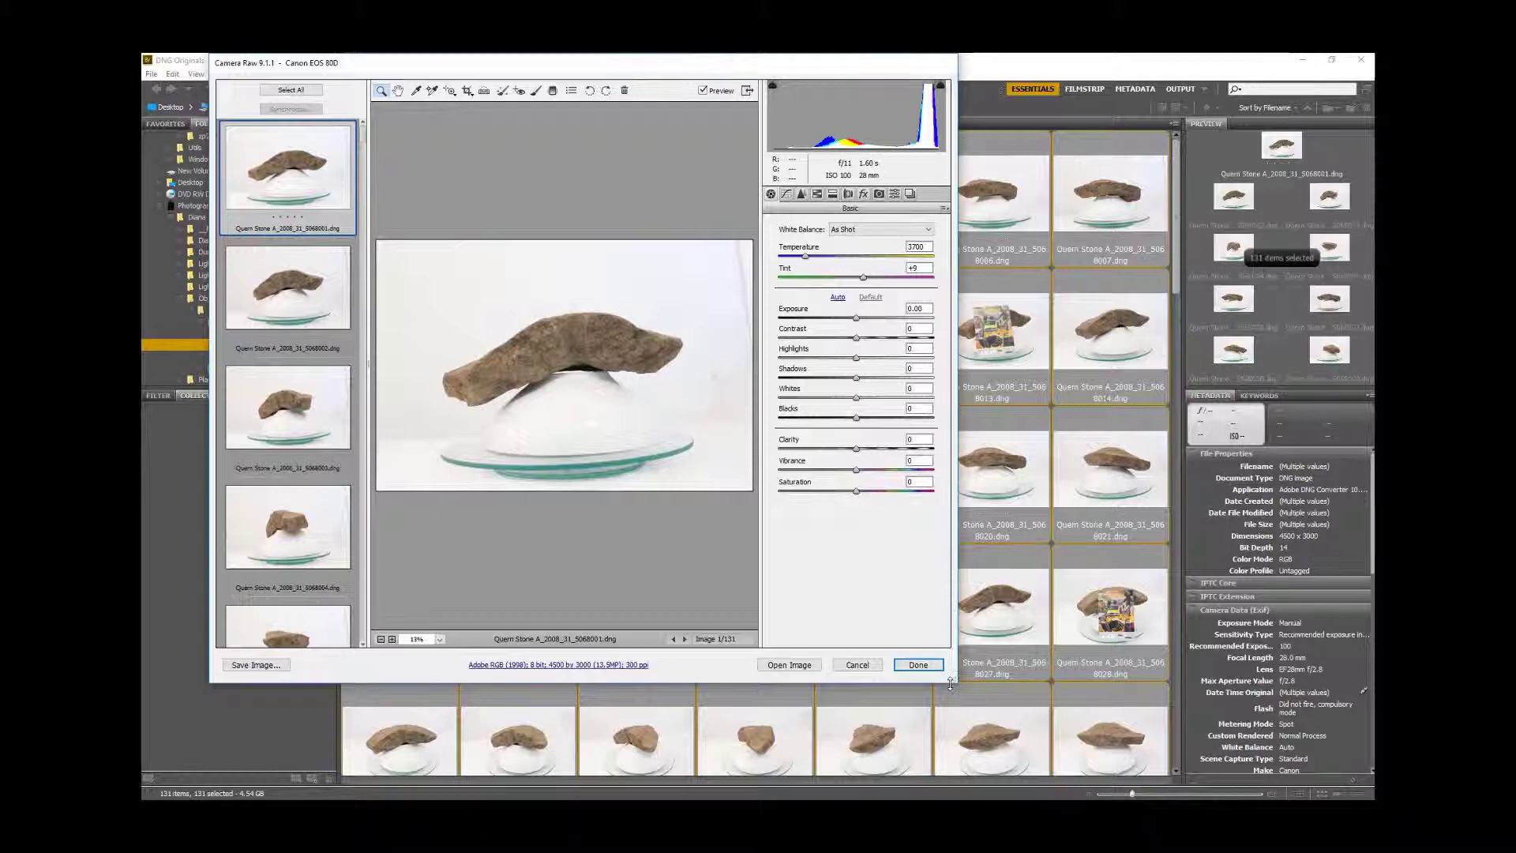
Step: Enlarge the Camera Raw window, select all 131 images, and scroll through the filmstrip
{"action": "left_click_drag", "start_coordinate": [956, 682], "coordinate": [1303, 769]}
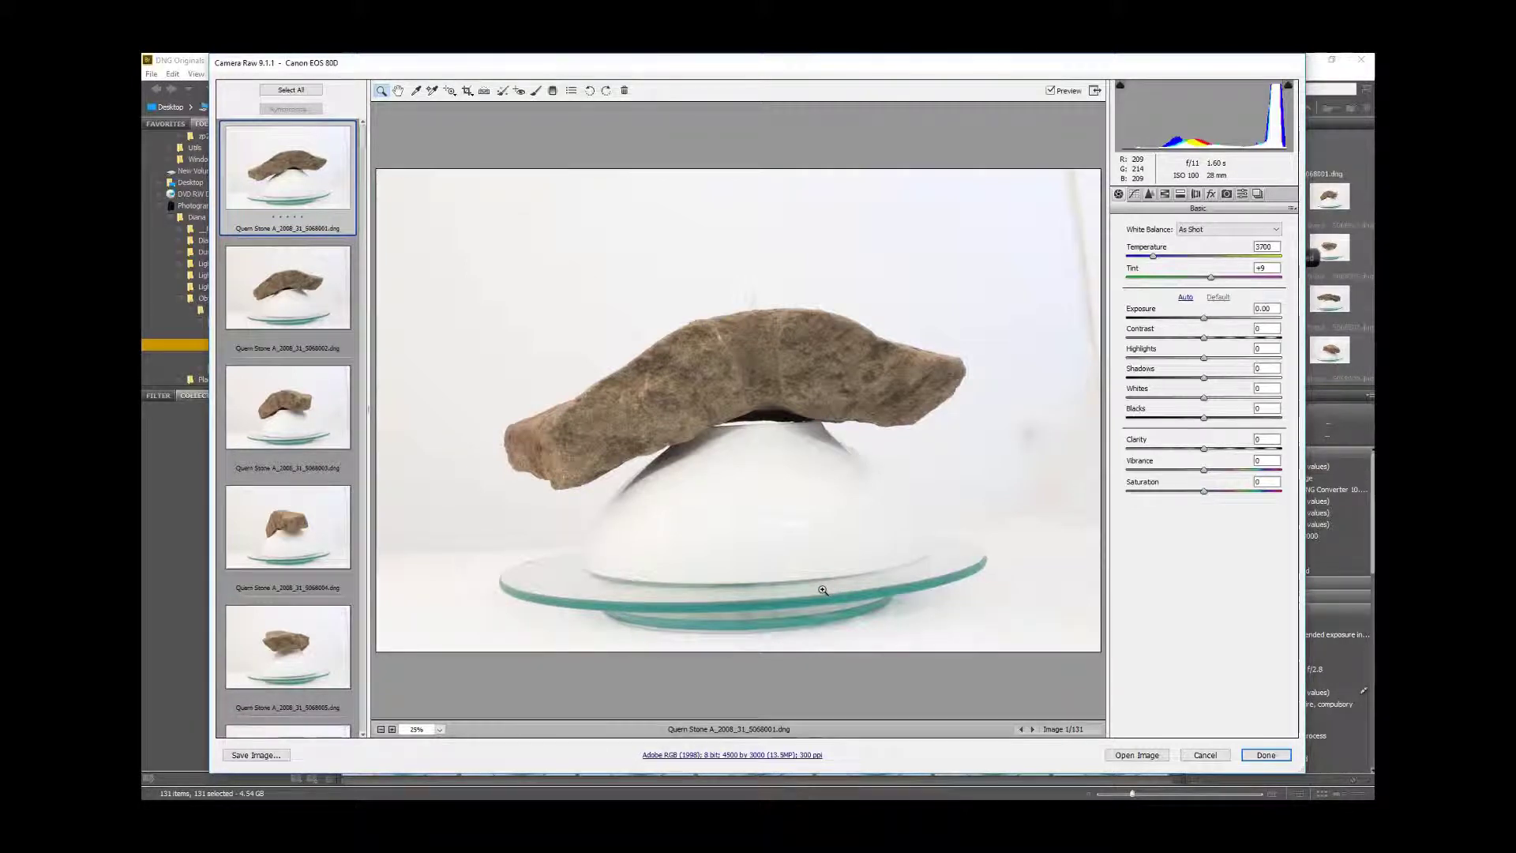
{"action": "left_click", "coordinate": [291, 90]}
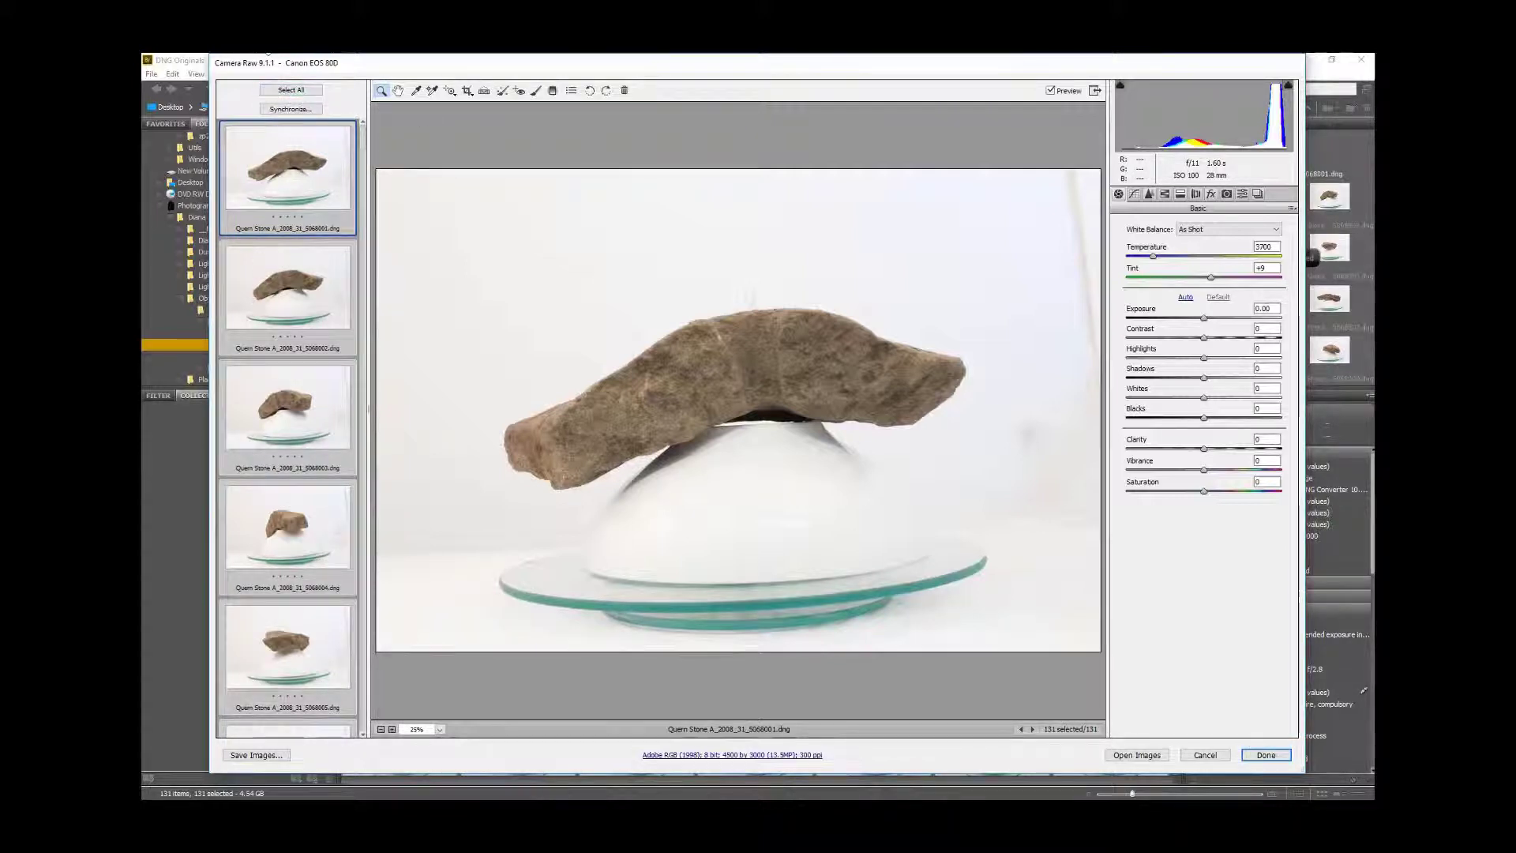
{"action": "left_click_drag", "start_coordinate": [365, 142], "coordinate": [364, 452]}
{"action": "scroll", "coordinate": [368, 368], "scroll_direction": "down", "scroll_amount": 5}
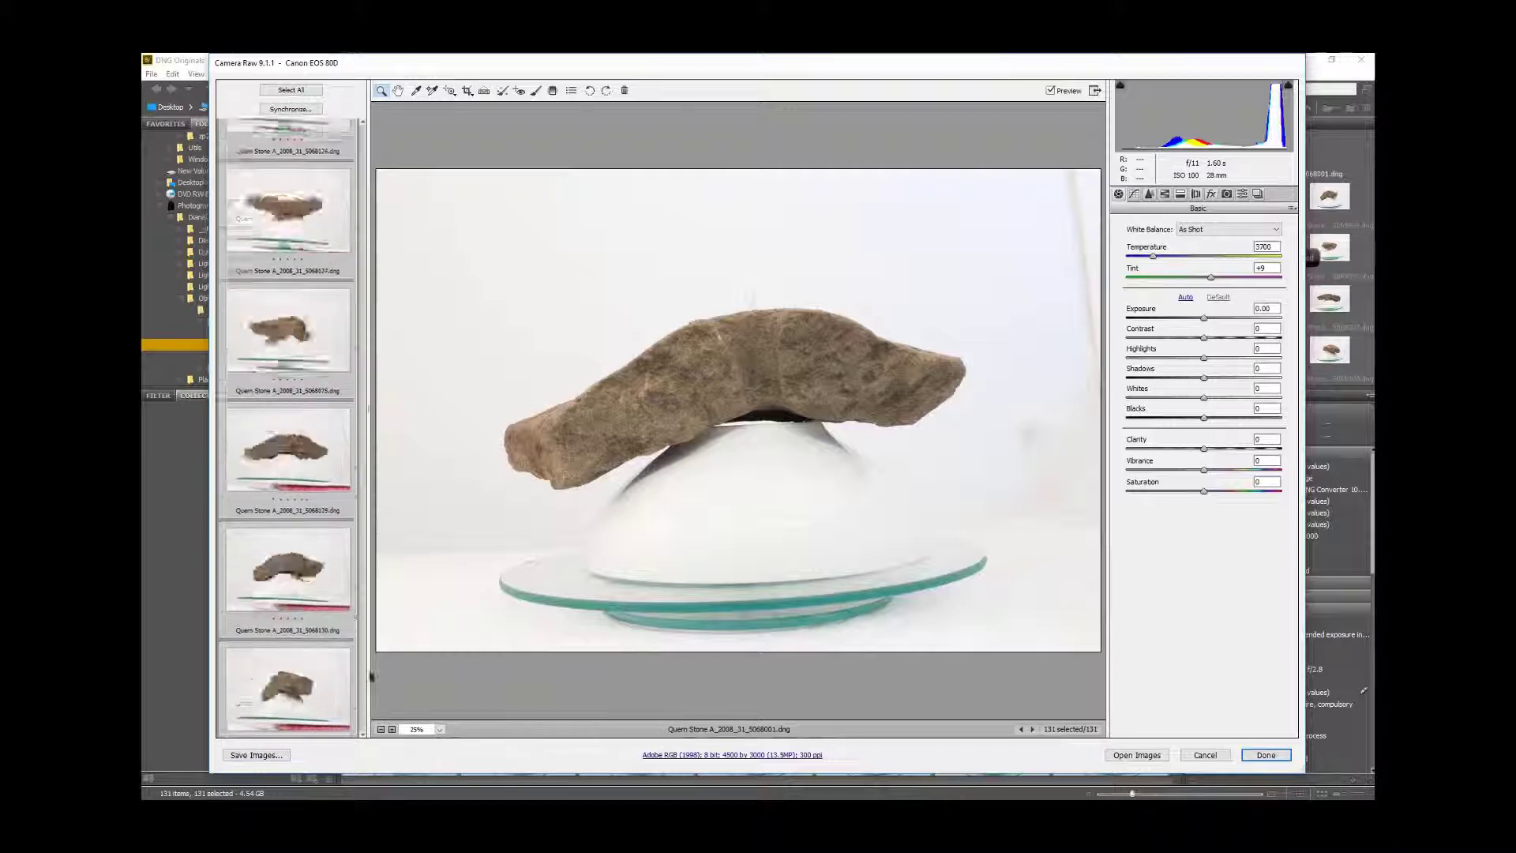
{"action": "scroll", "coordinate": [367, 369], "scroll_direction": "up", "scroll_amount": 20}
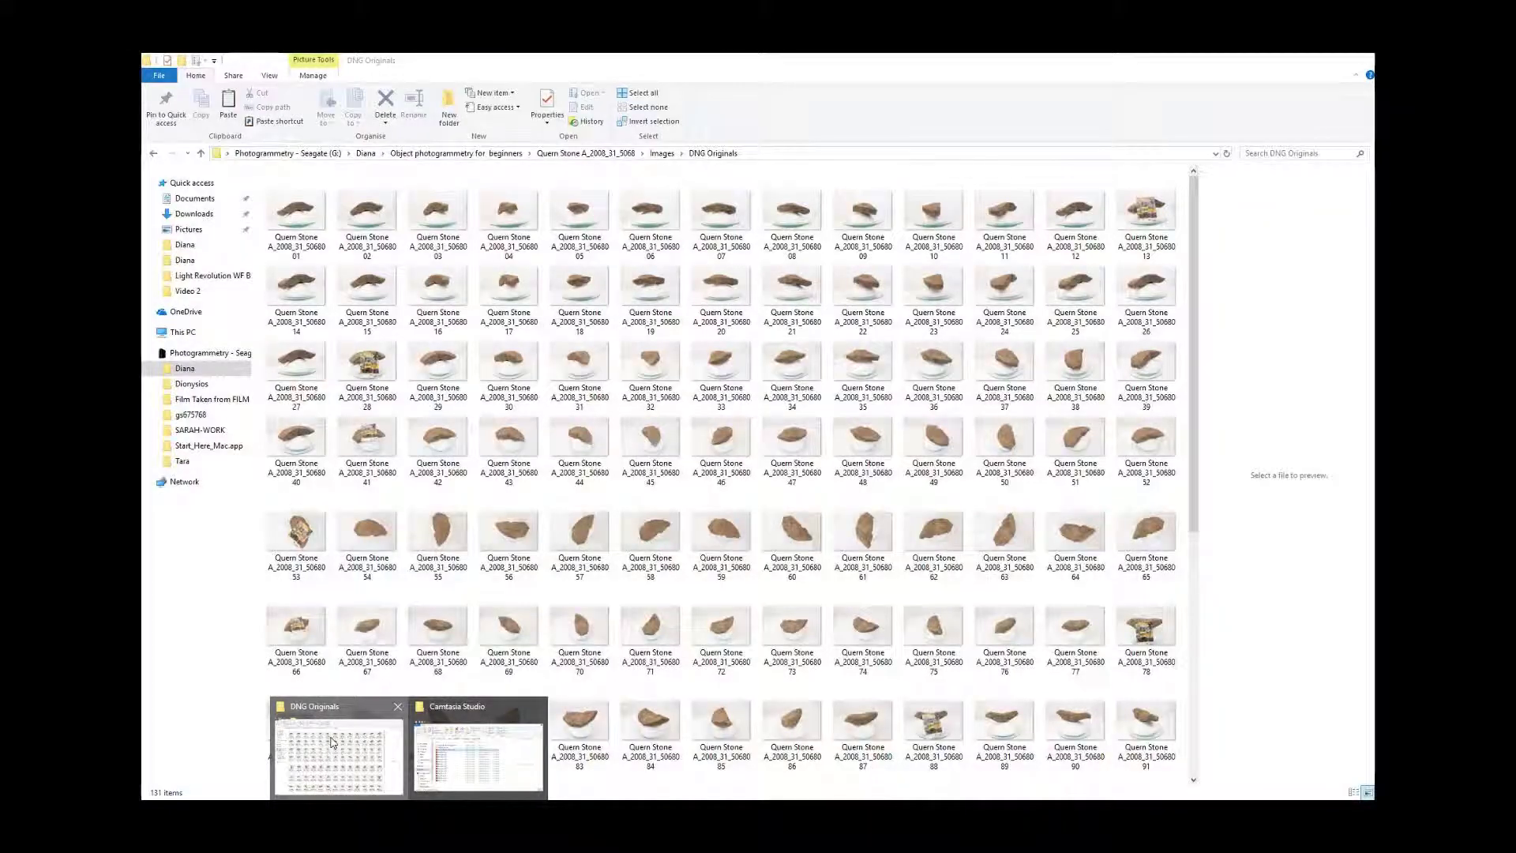
Step: Select the 13 colour-card photos, including 28, 41, 53, 66, 78 and 88, and delete them
{"action": "left_click", "coordinate": [331, 742]}
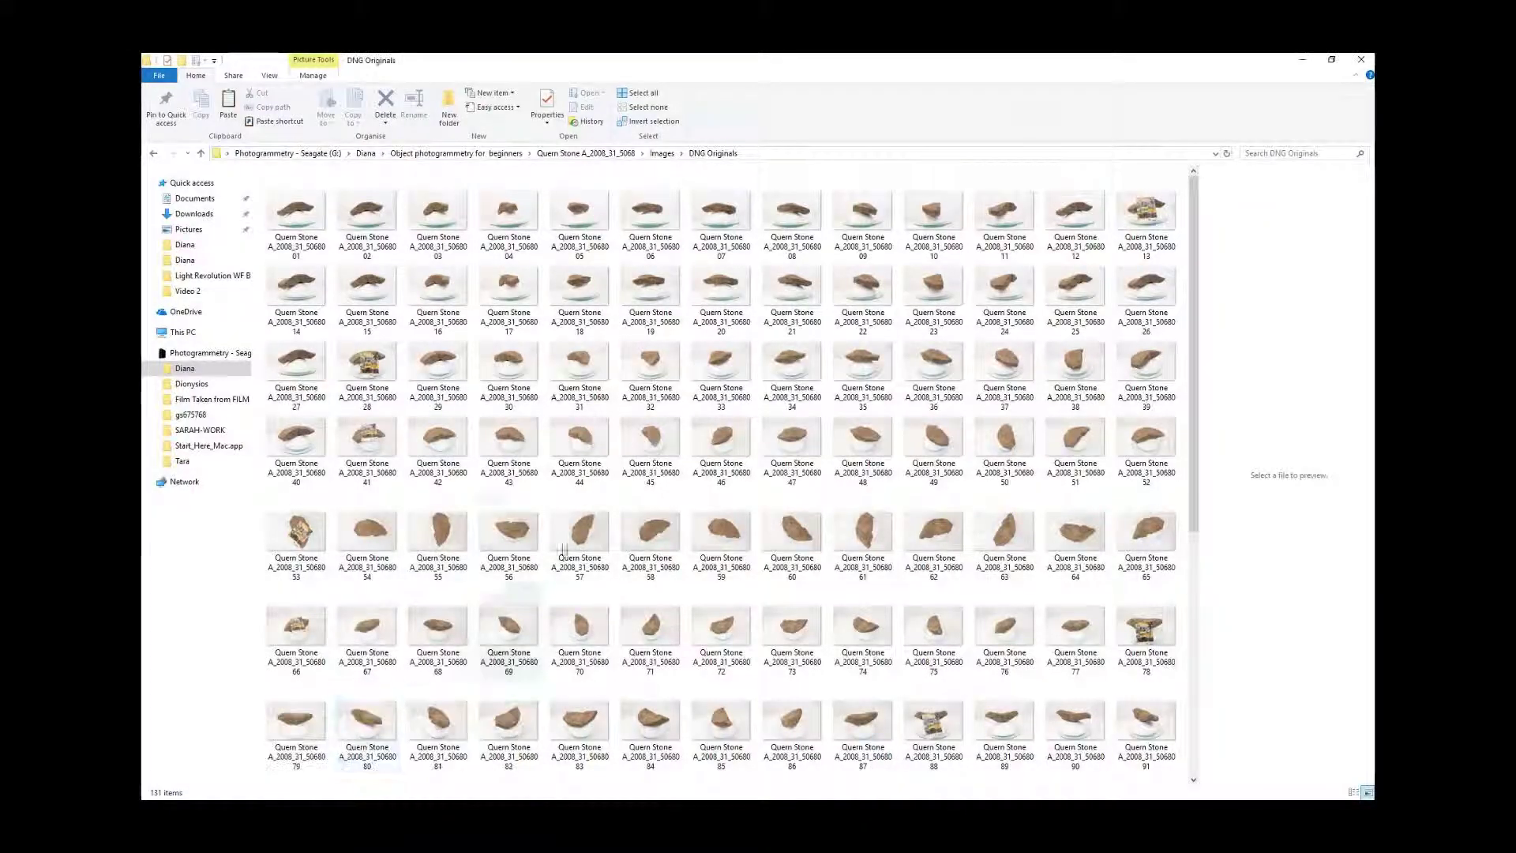
{"action": "left_click", "coordinate": [1154, 218]}
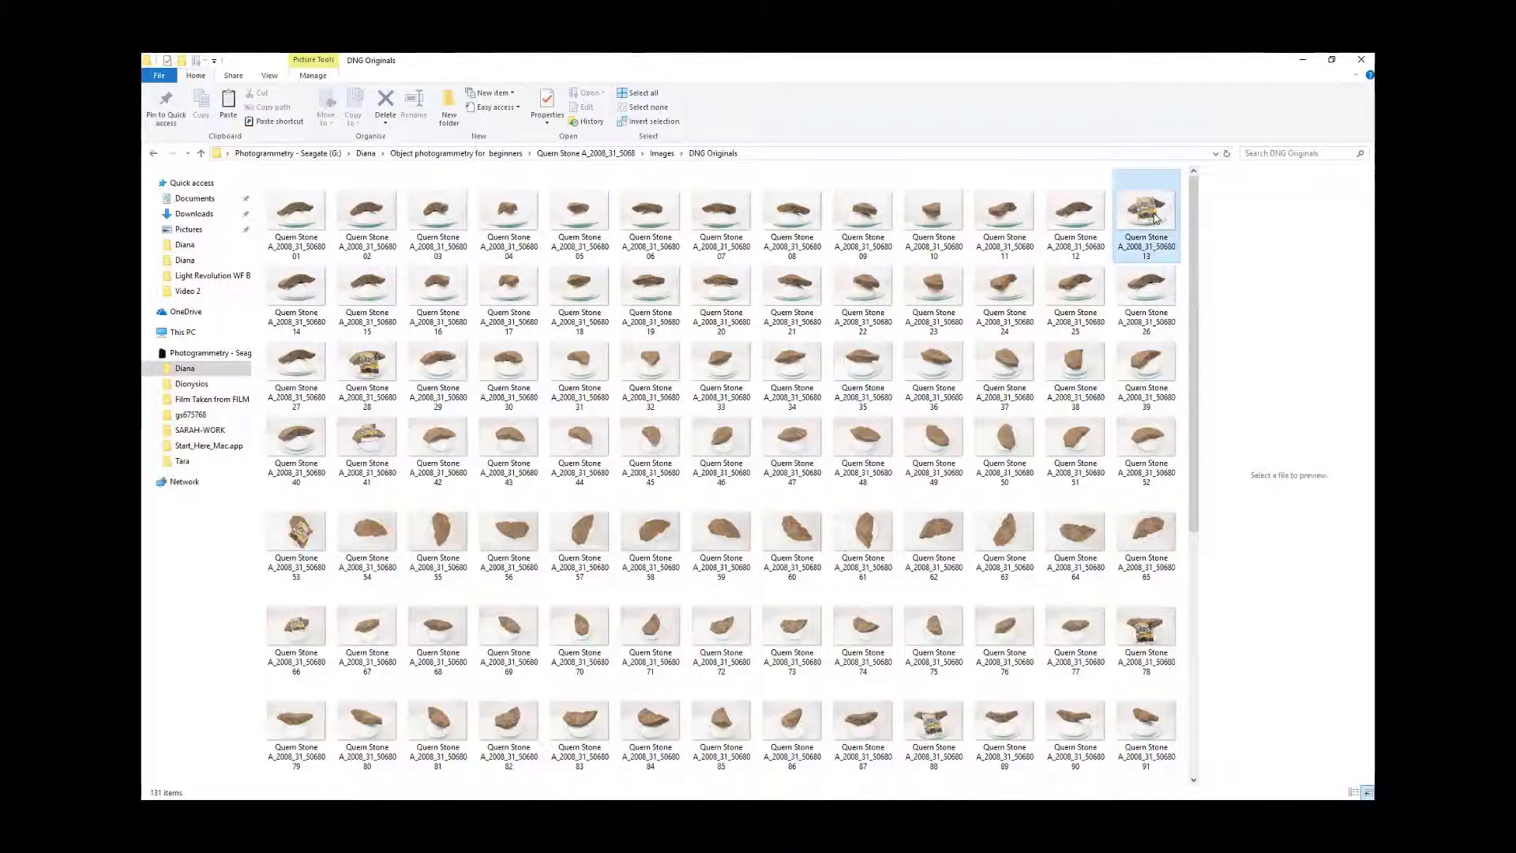
{"action": "left_click", "coordinate": [351, 370], "text": "ctrl"}
{"action": "left_click", "coordinate": [367, 442], "text": "ctrl"}
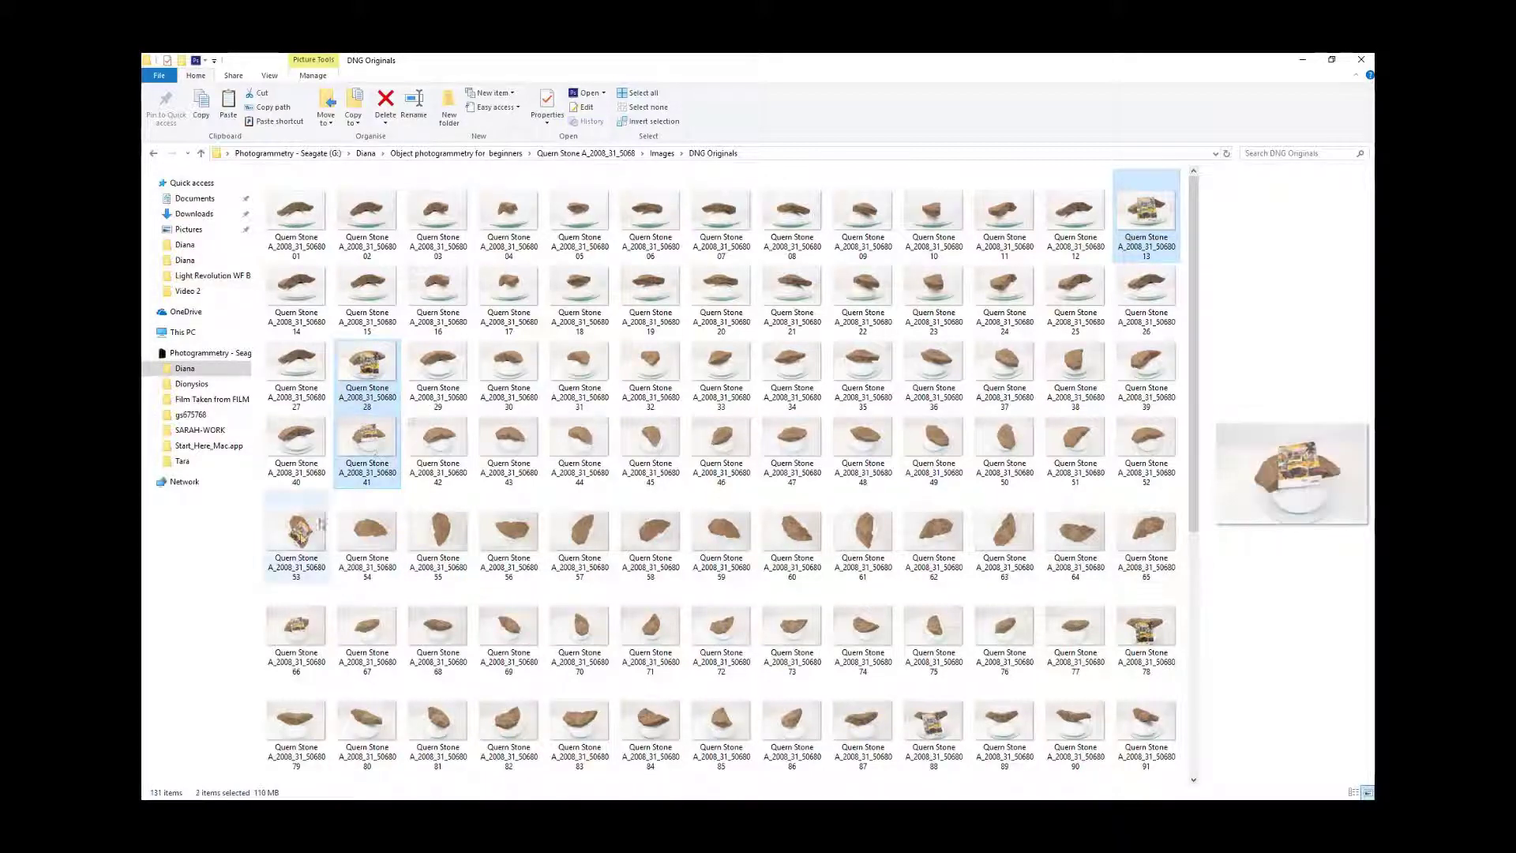
{"action": "left_click", "coordinate": [304, 529], "text": "ctrl"}
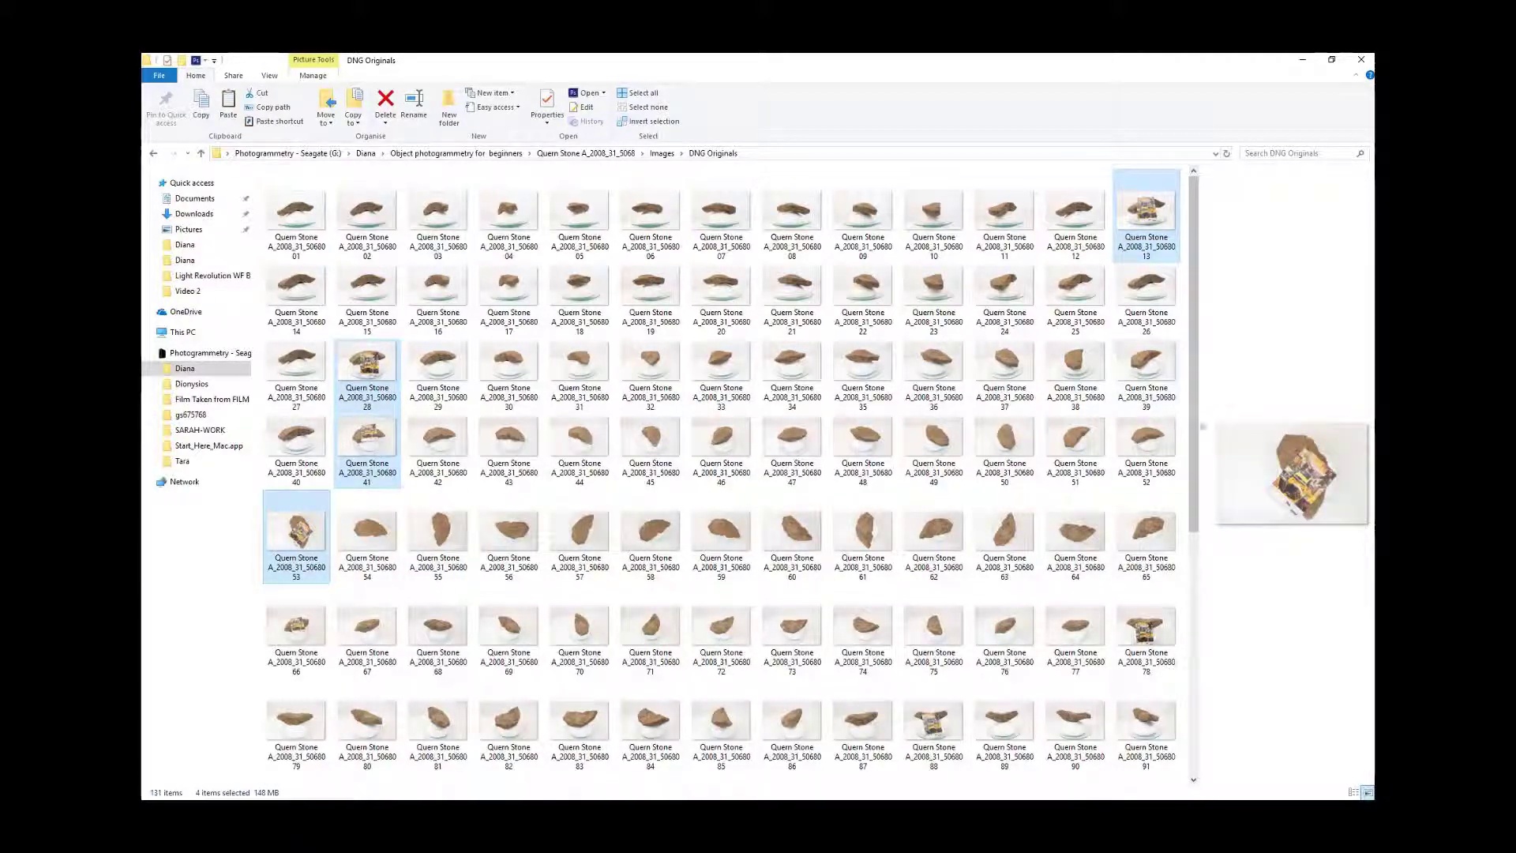
{"action": "left_click", "coordinate": [1145, 627], "text": "ctrl"}
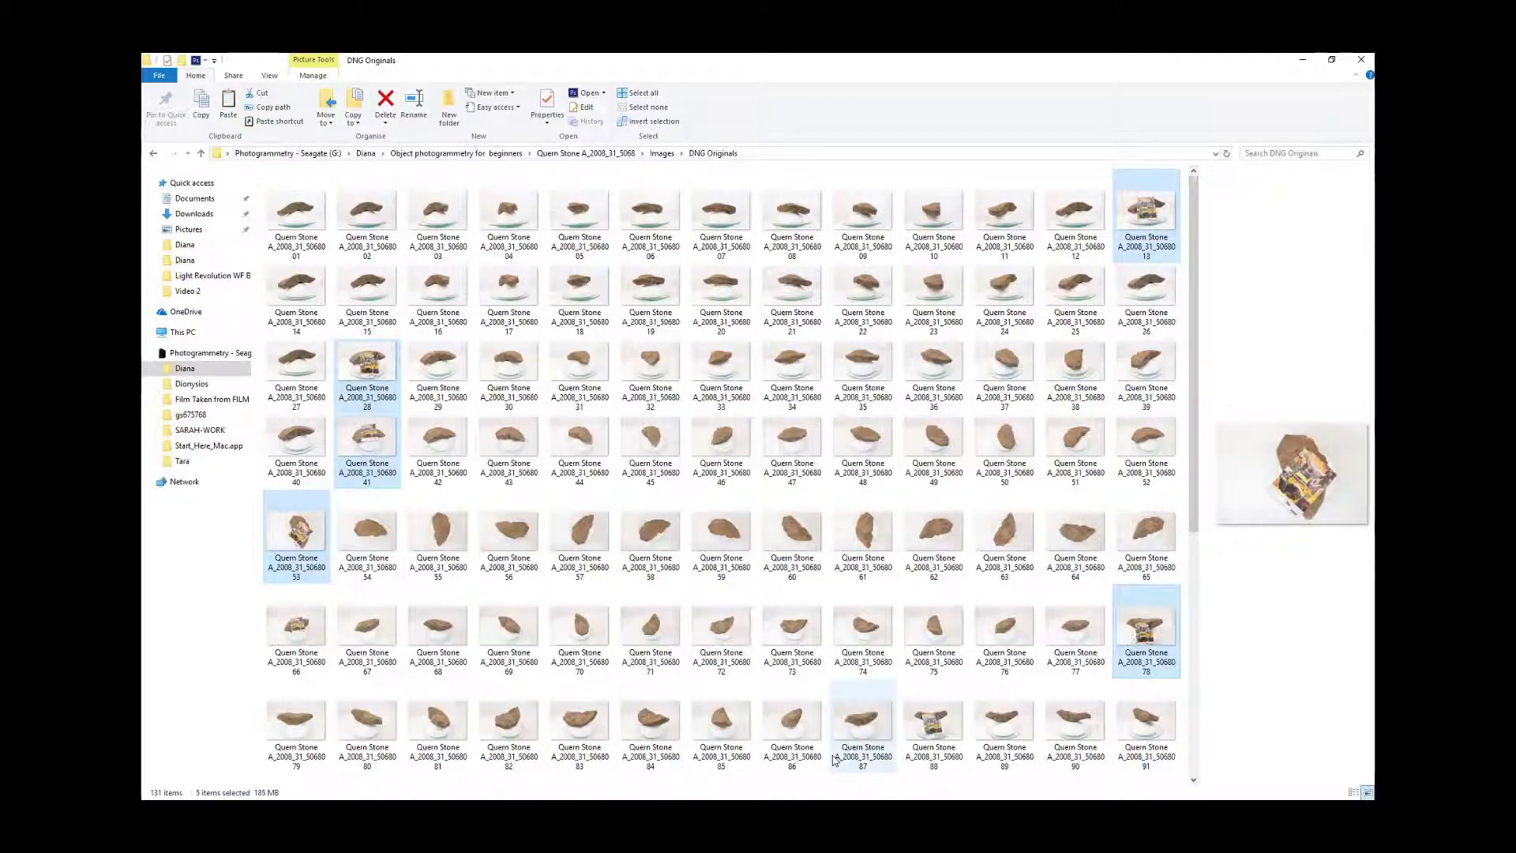
{"action": "left_click", "coordinate": [928, 722], "text": "ctrl"}
{"action": "left_click_drag", "start_coordinate": [1191, 482], "coordinate": [1190, 693]}
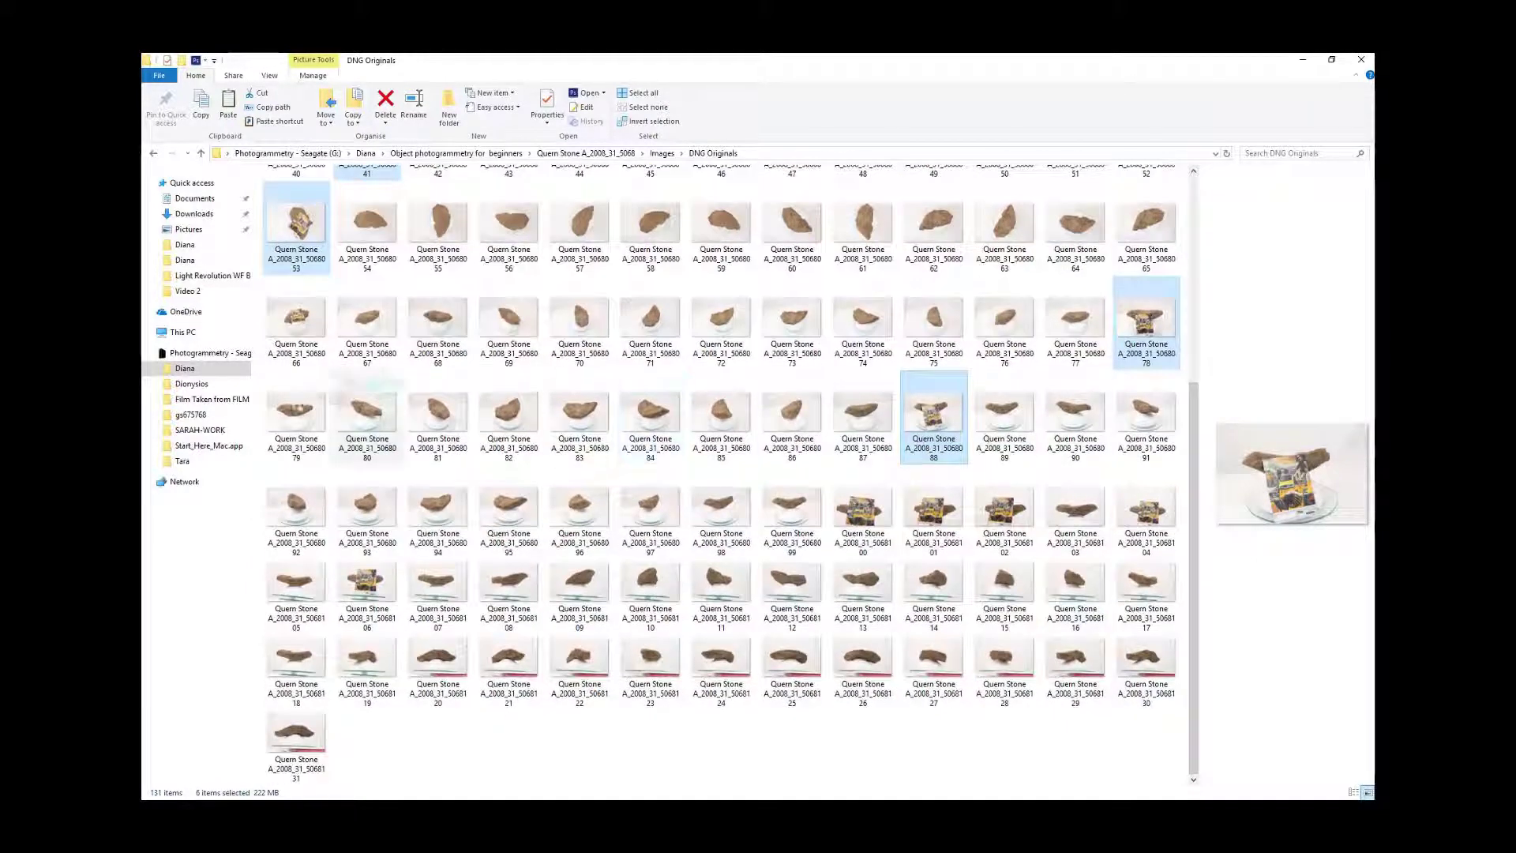
{"action": "left_click", "coordinate": [296, 319], "text": "ctrl"}
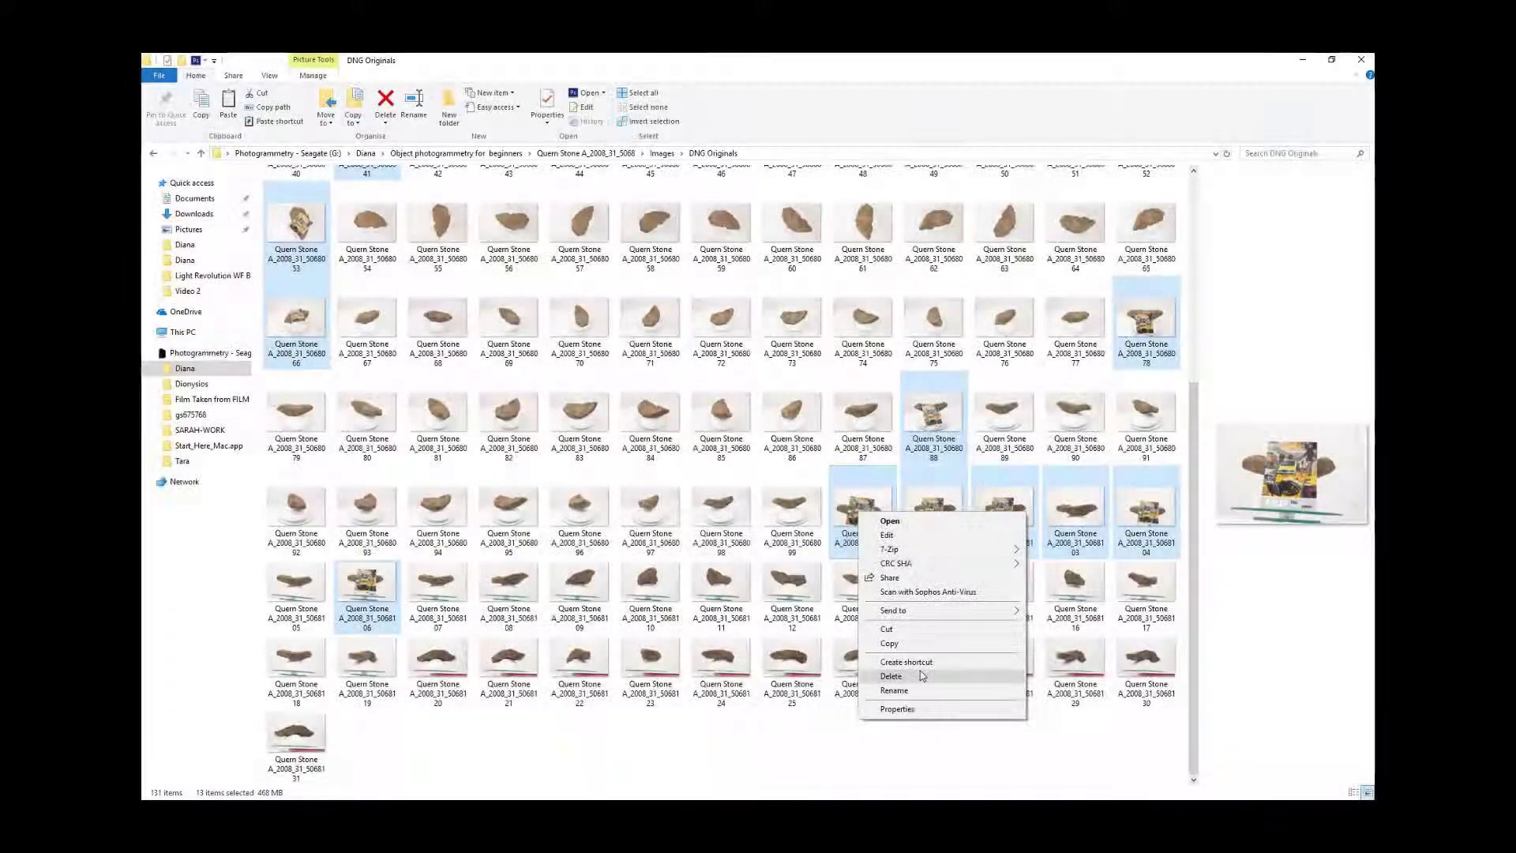
{"action": "left_click", "coordinate": [922, 677]}
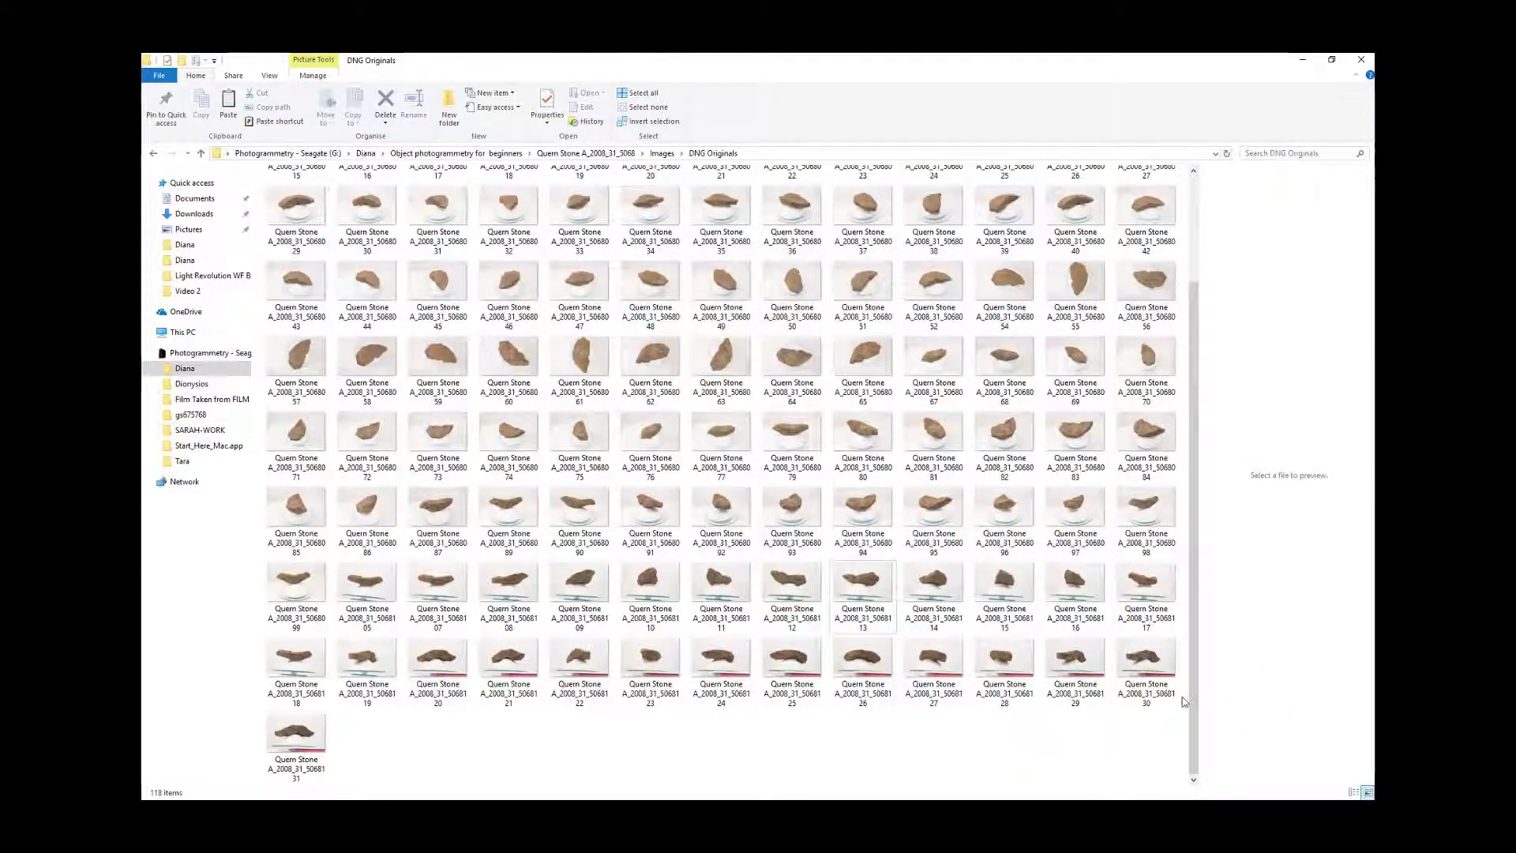
Step: Preview photos one by one from photo 97 onward and return to the motion-blurred shot
{"action": "left_click_drag", "start_coordinate": [1189, 708], "coordinate": [874, 726]}
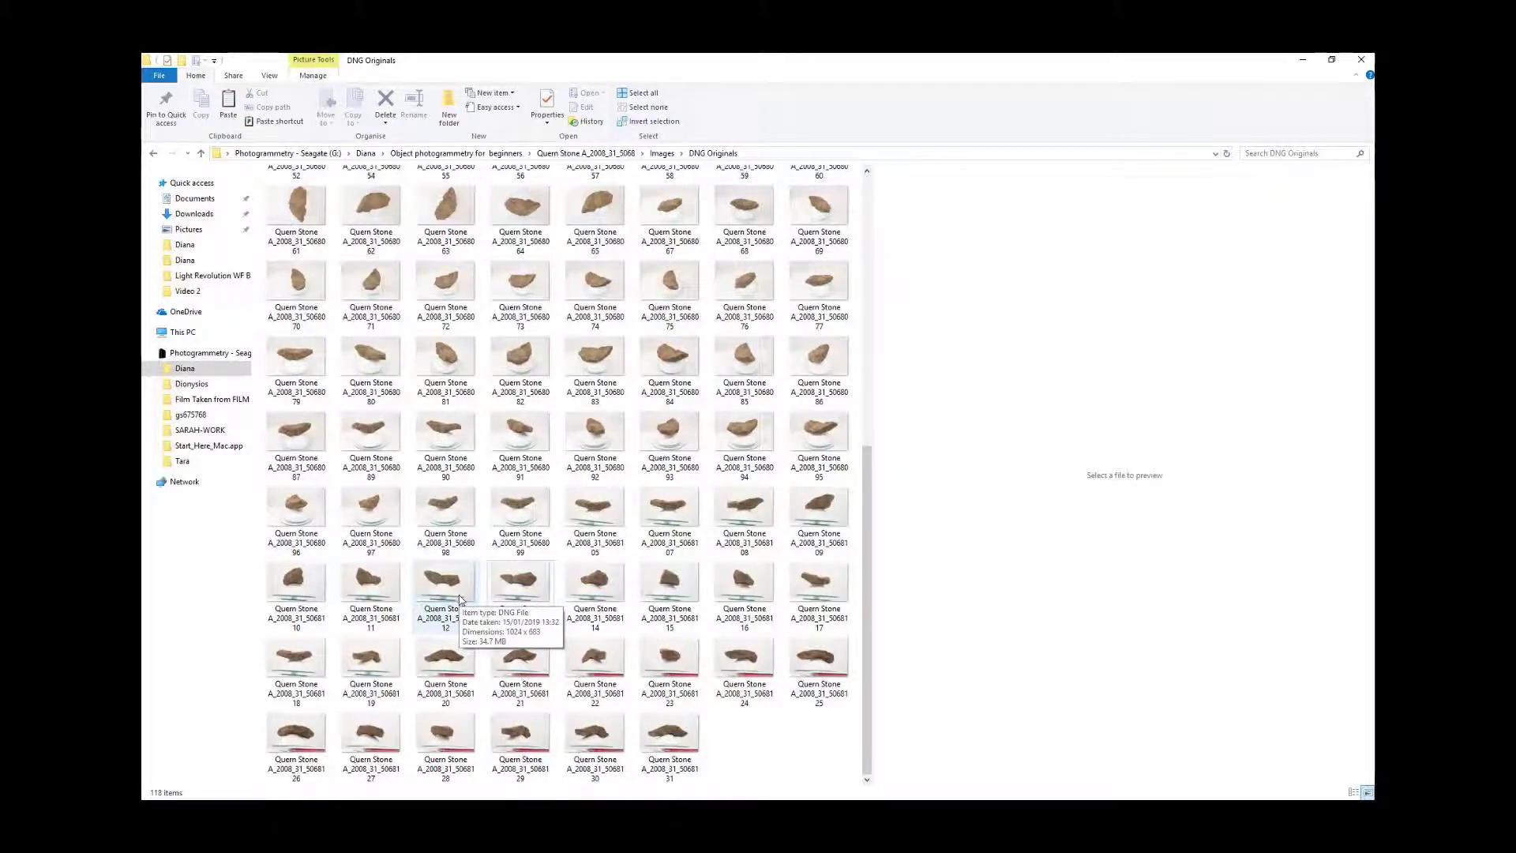
{"action": "left_click", "coordinate": [615, 530]}
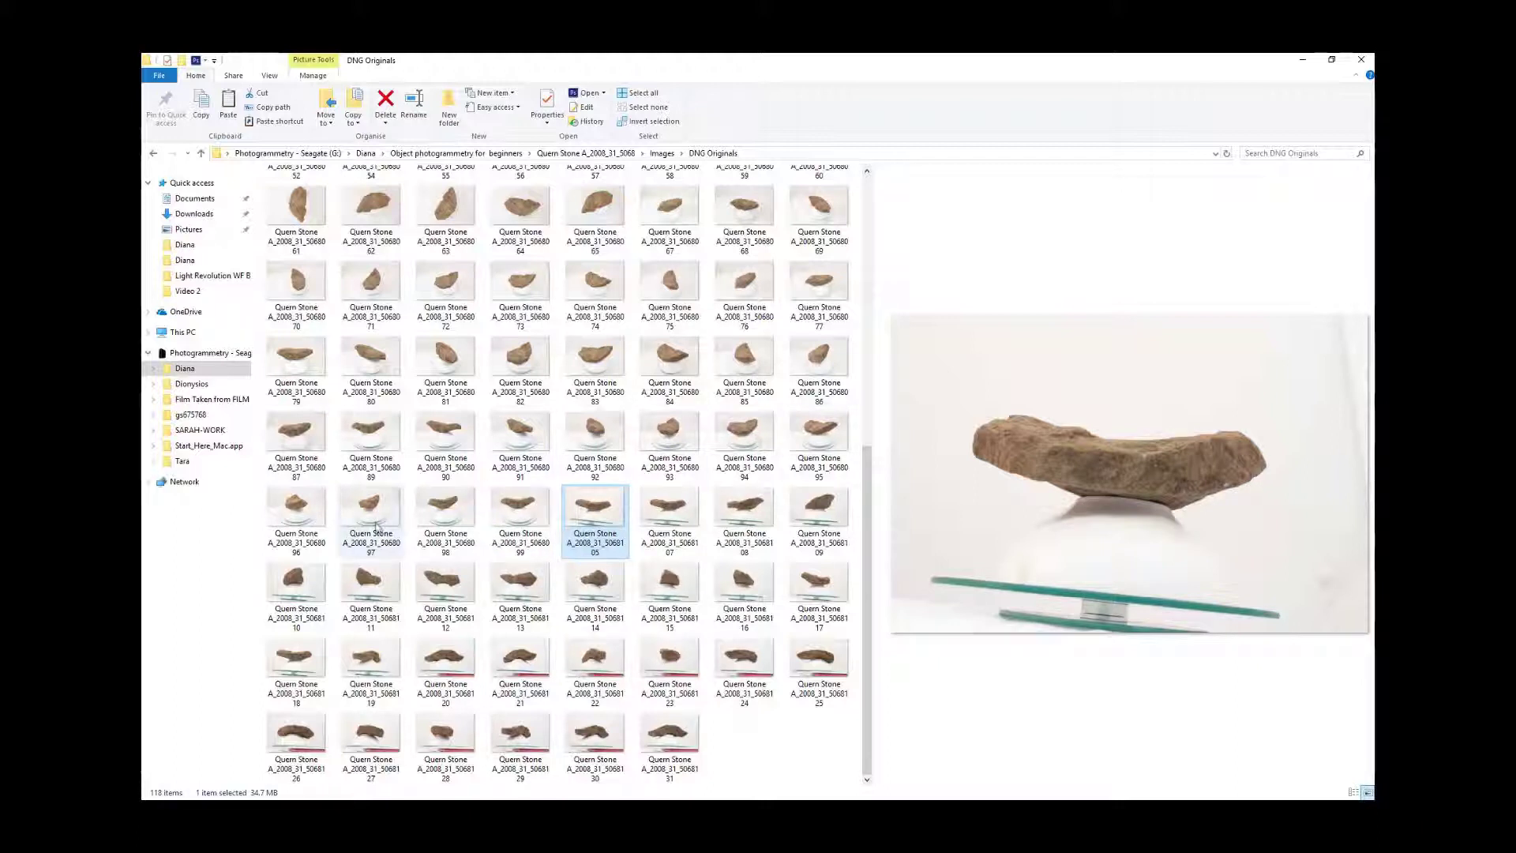
{"action": "left_click", "coordinate": [372, 525]}
{"action": "key", "text": "Right"}
{"action": "key", "text": "Right"}
{"action": "key", "text": "Right"}
{"action": "key", "text": "Right"}
{"action": "key", "text": "Right"}
{"action": "key", "text": "Right"}
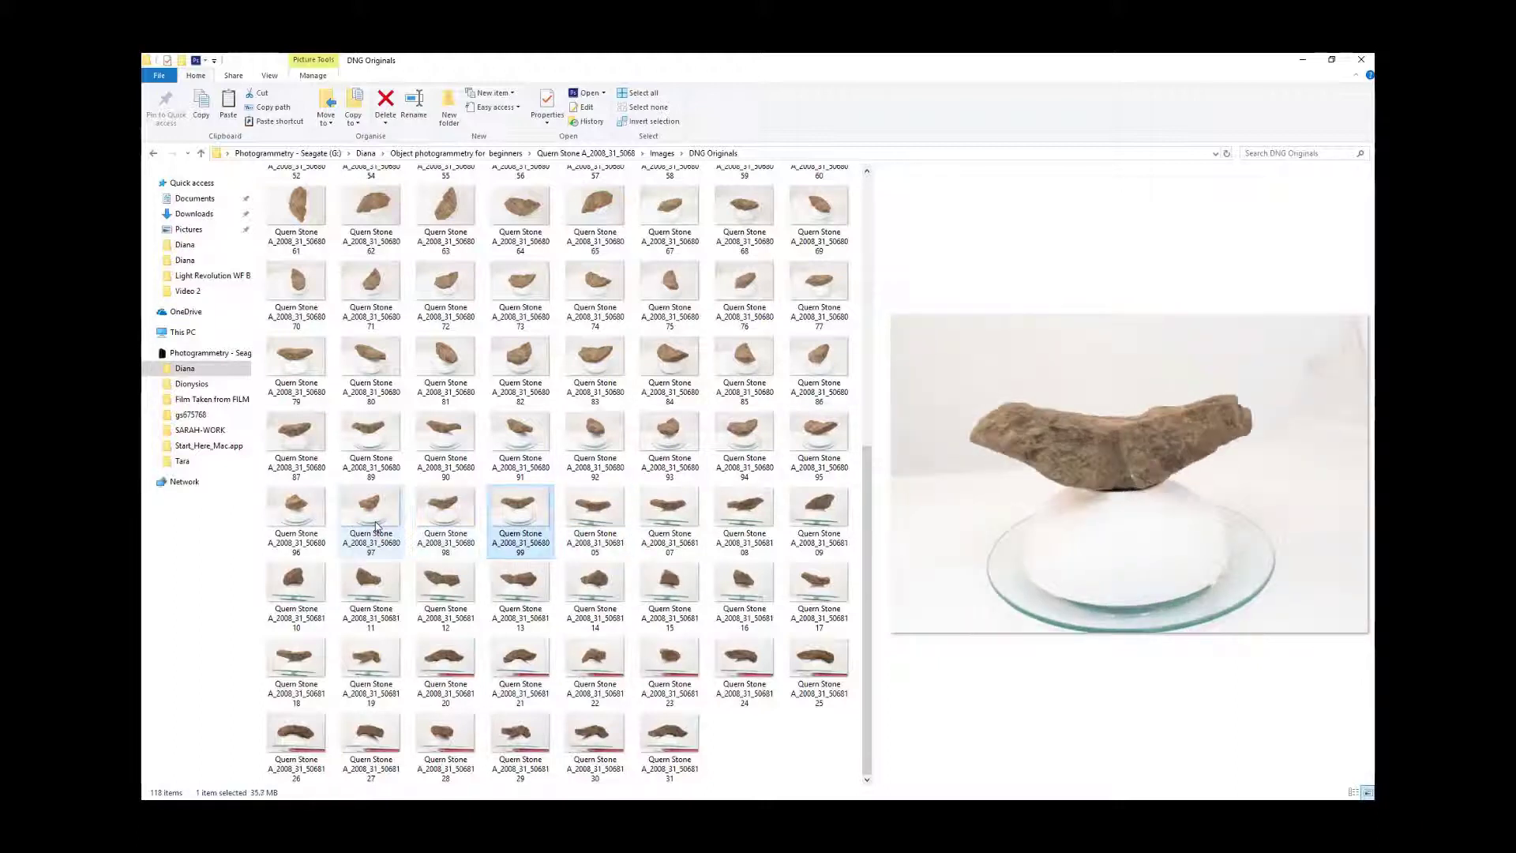
{"action": "key", "text": "Right"}
{"action": "key", "text": "Right"}
{"action": "key", "text": "Right"}
{"action": "key", "text": "Right"}
{"action": "key", "text": "Right"}
{"action": "key", "text": "Right"}
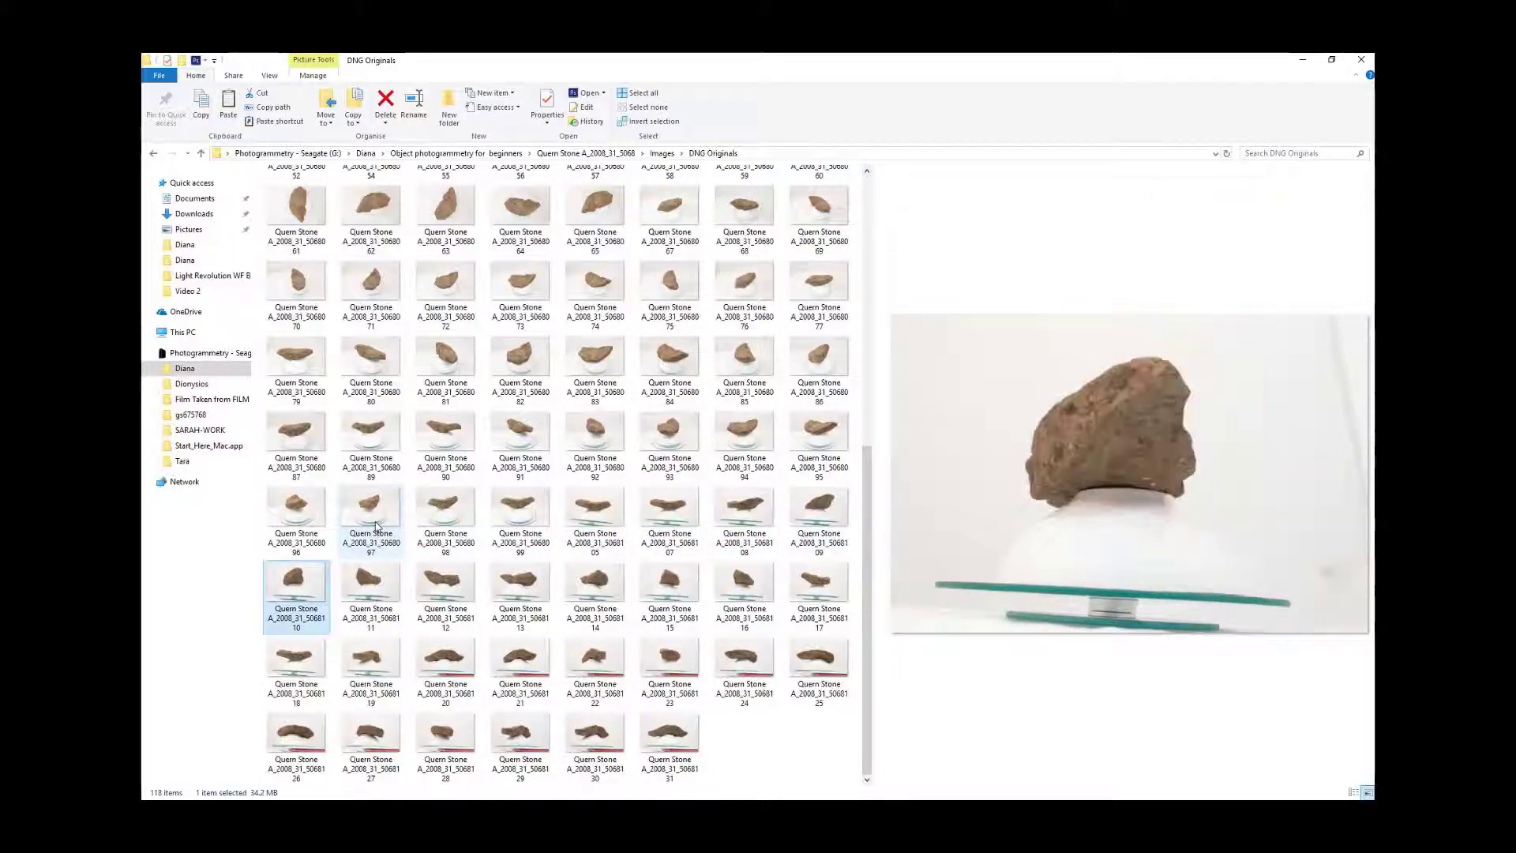
{"action": "key", "text": "Right"}
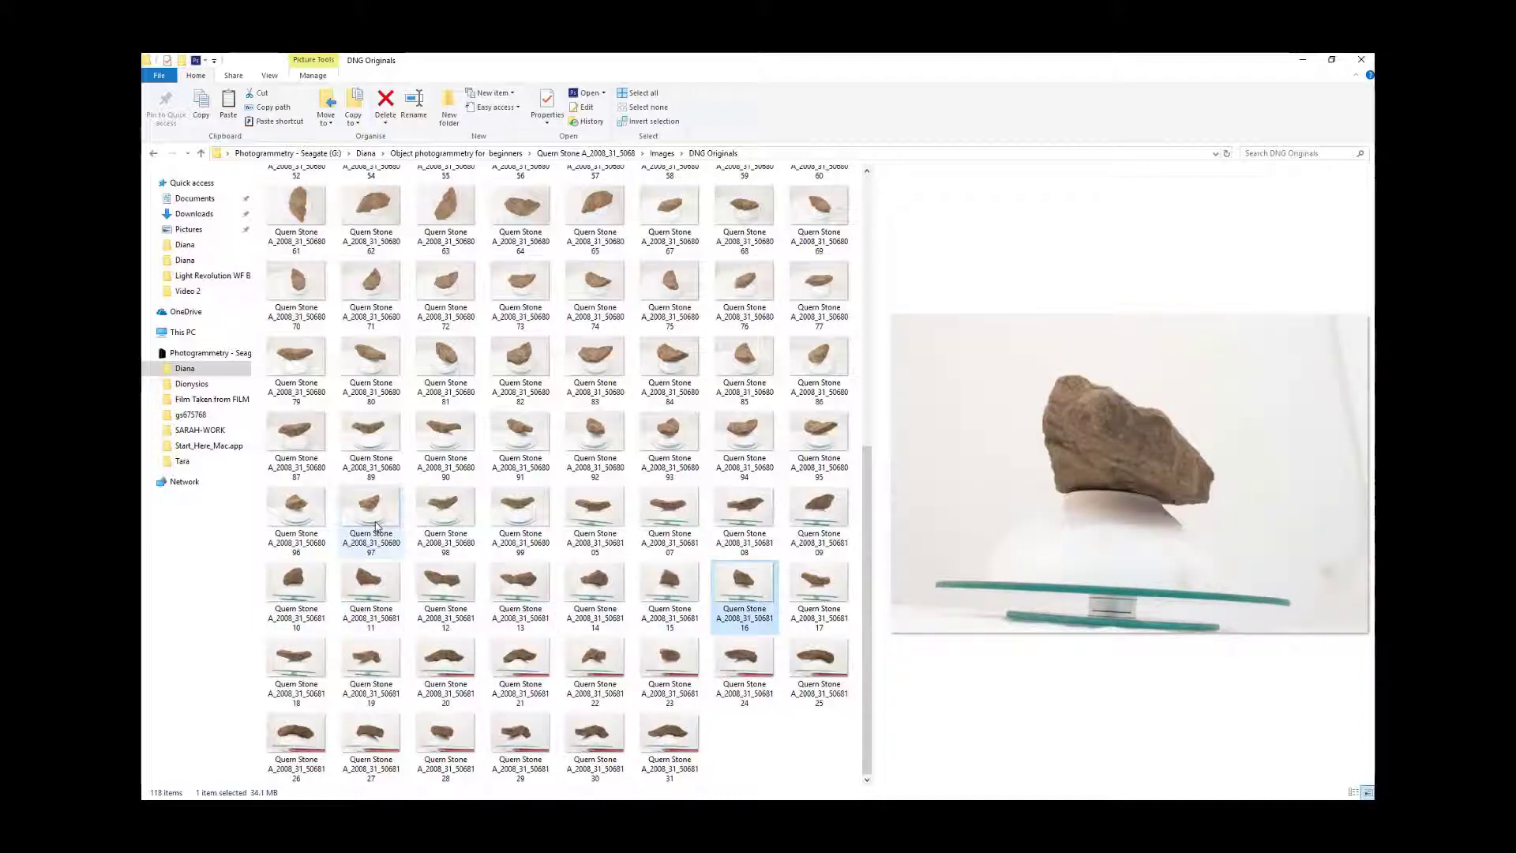
{"action": "key", "text": "Left"}
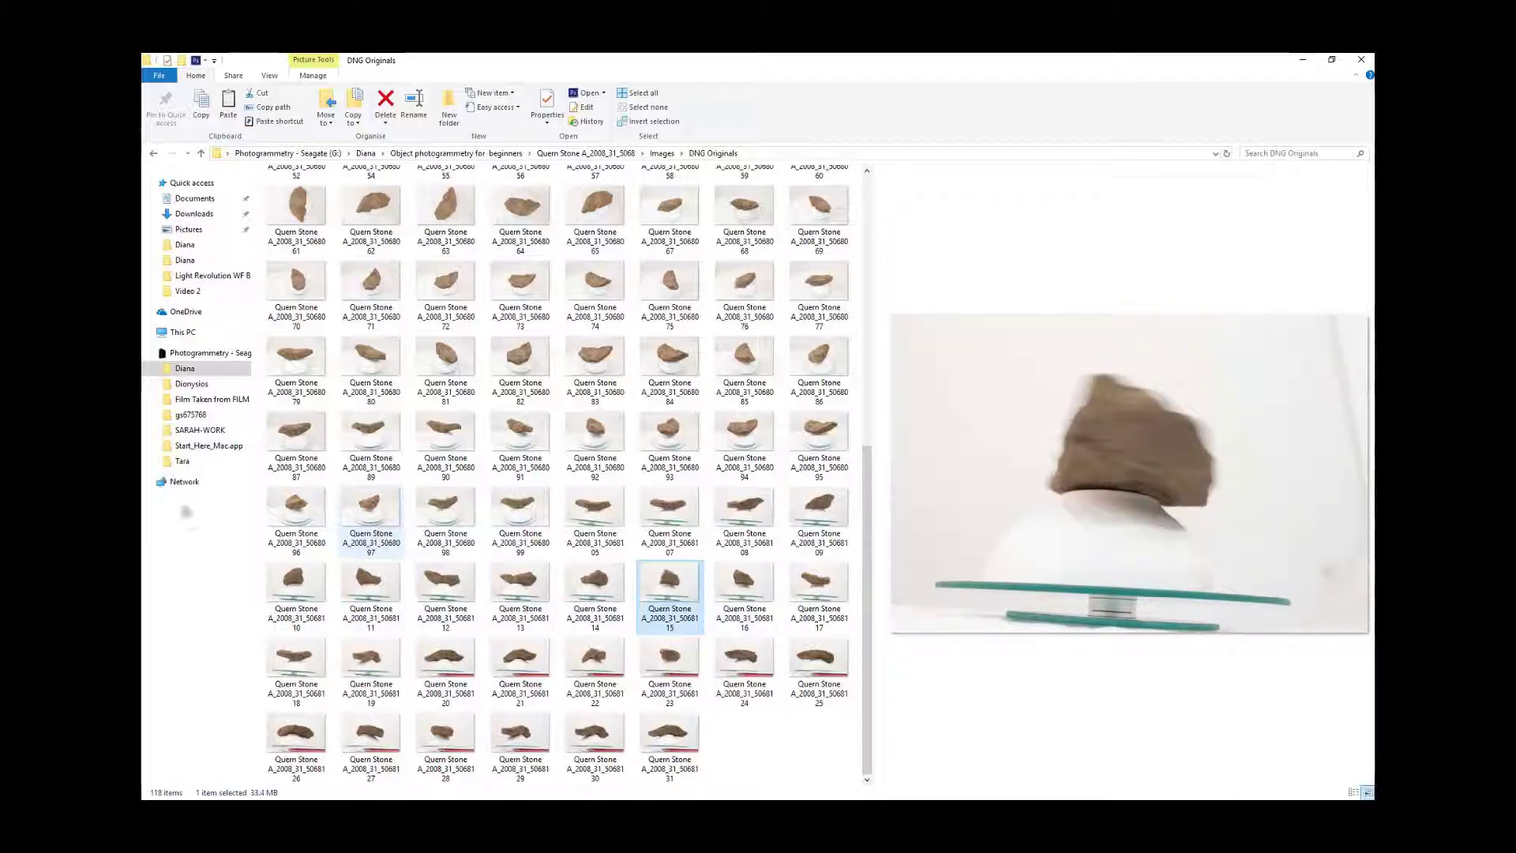
{"action": "right_click", "coordinate": [665, 597]}
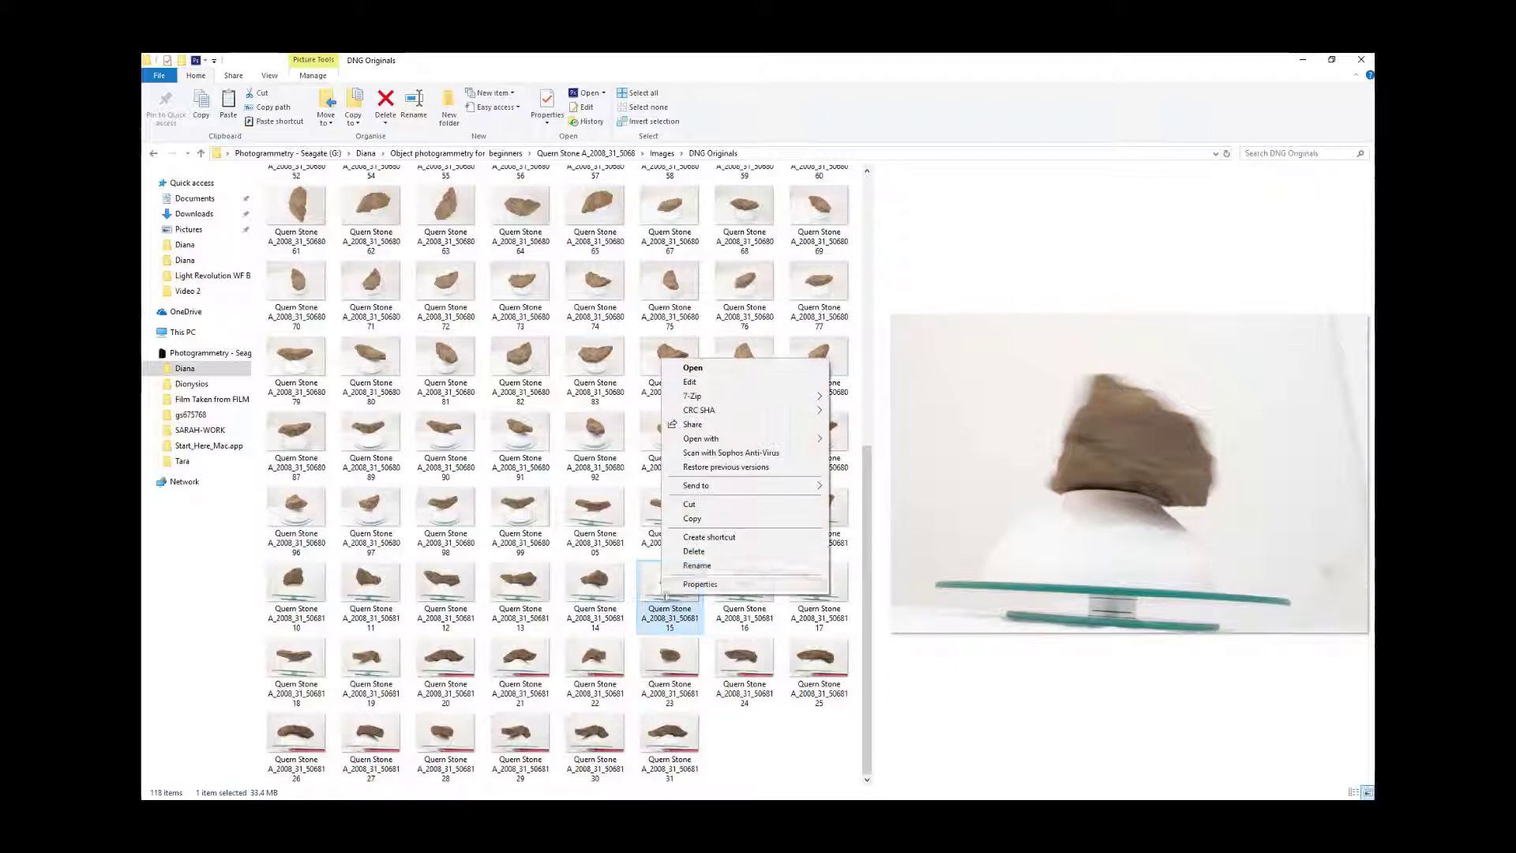
{"action": "left_click", "coordinate": [695, 551]}
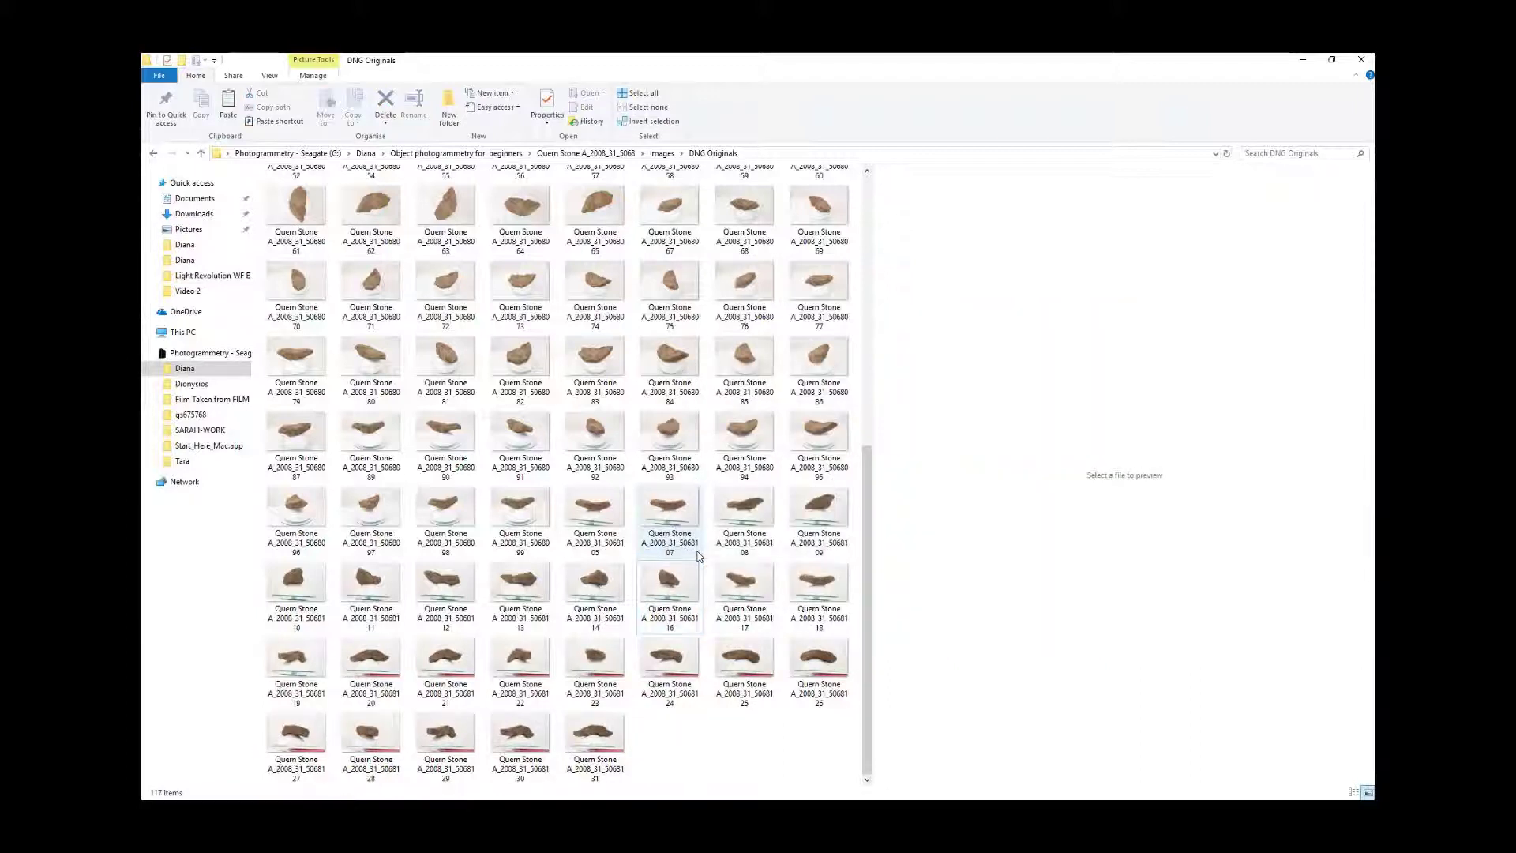
{"action": "left_click", "coordinate": [652, 620]}
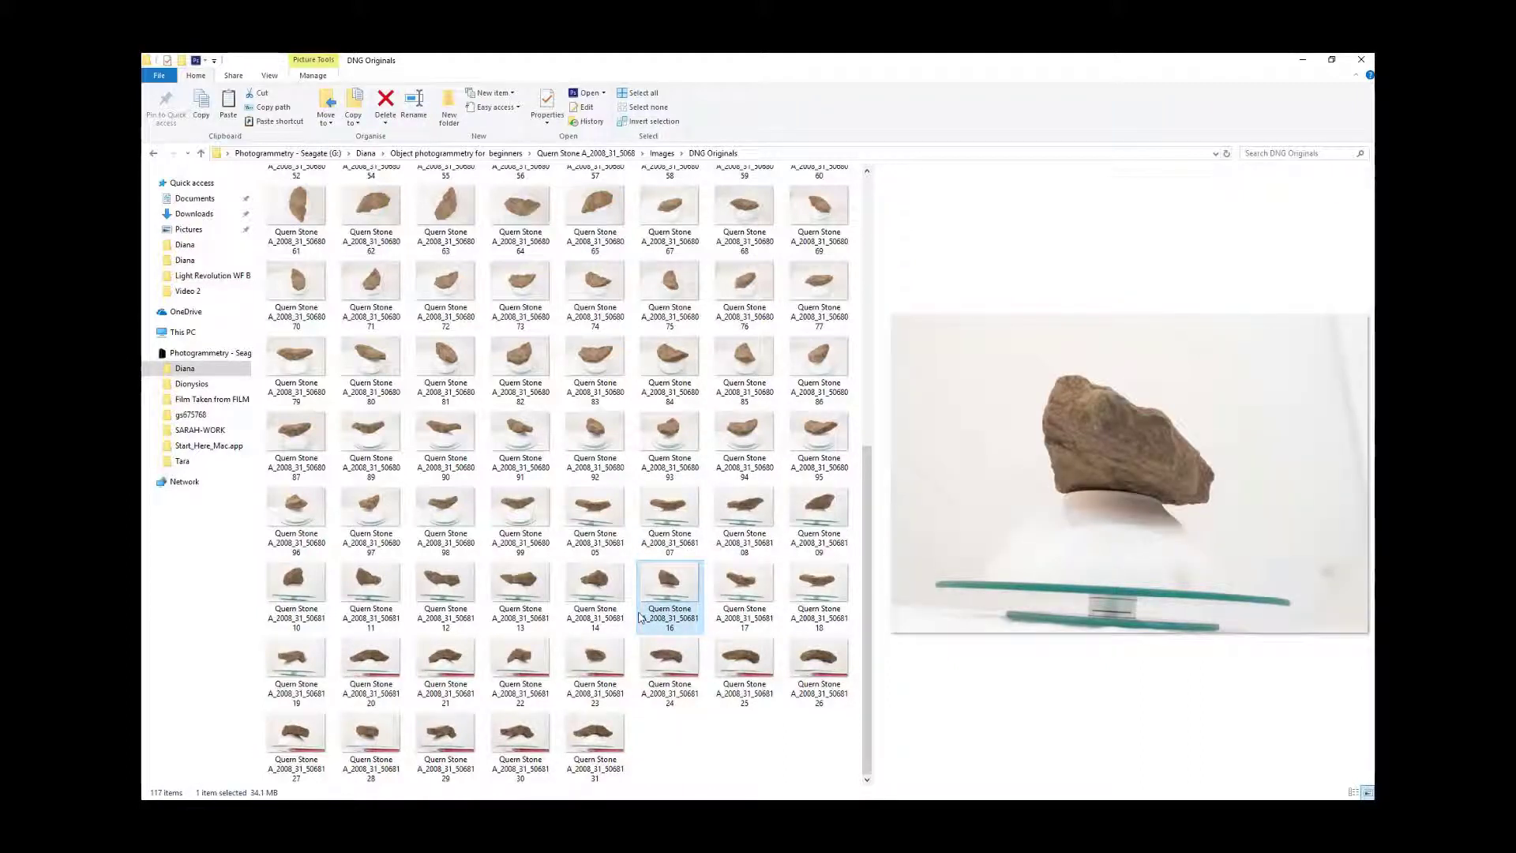
{"action": "key", "text": "Right"}
{"action": "key", "text": "Right"}
{"action": "key", "text": "Right"}
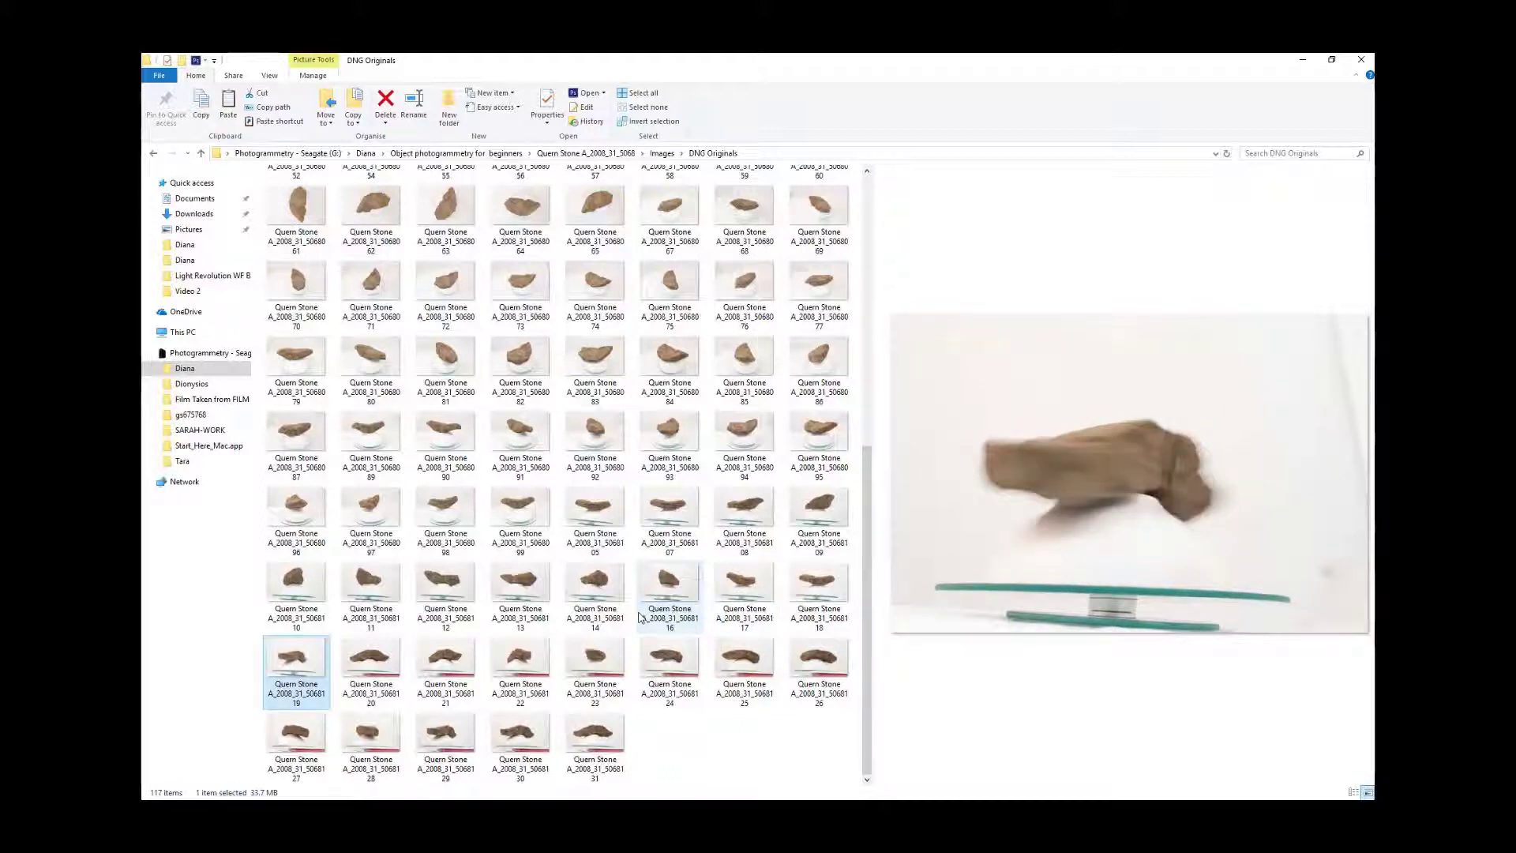
{"action": "right_click", "coordinate": [299, 671]}
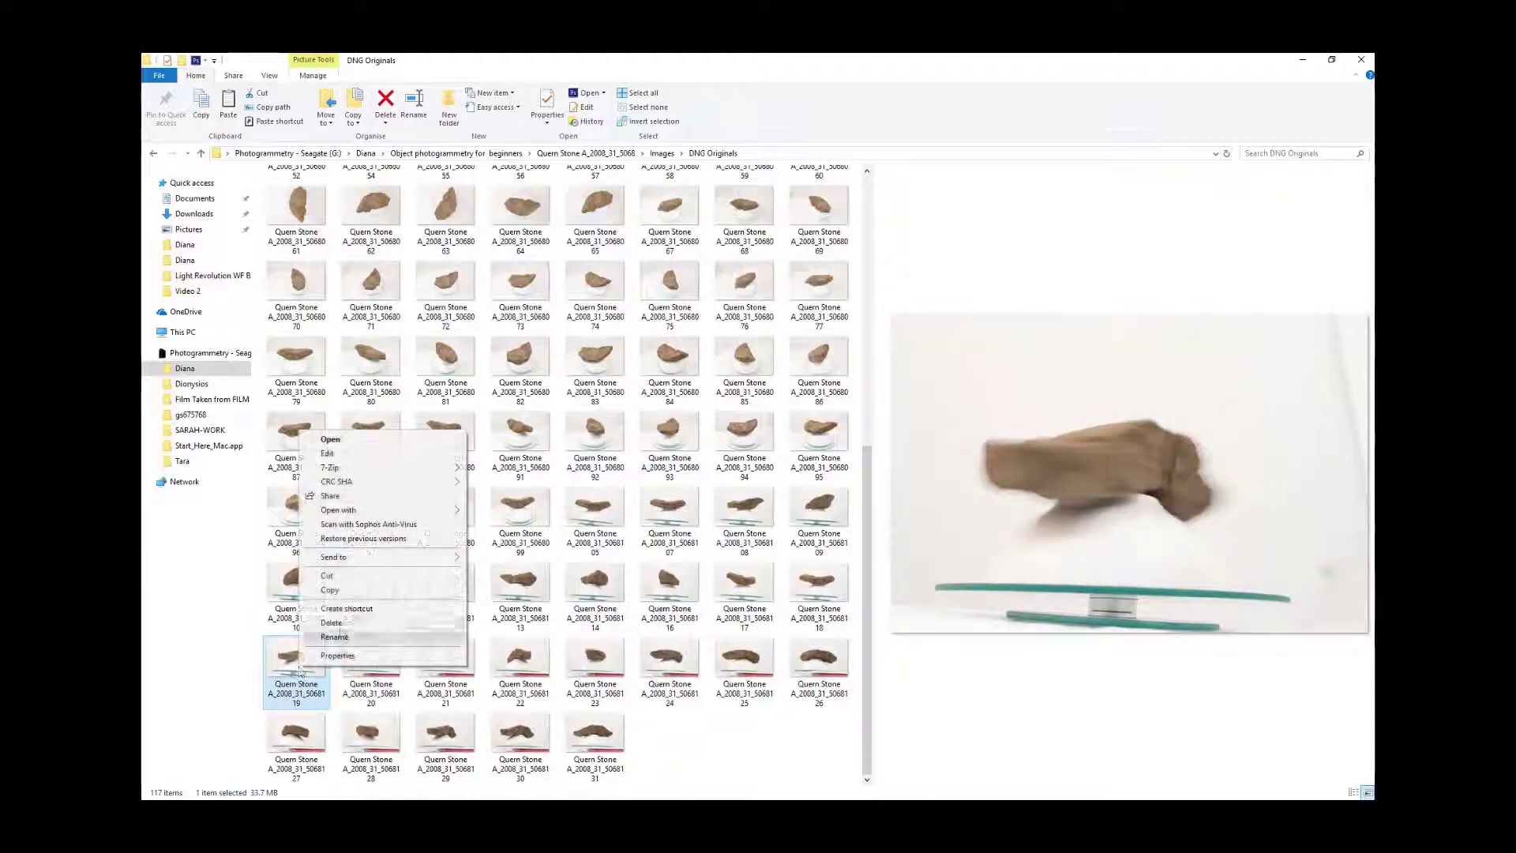
{"action": "left_click", "coordinate": [345, 632]}
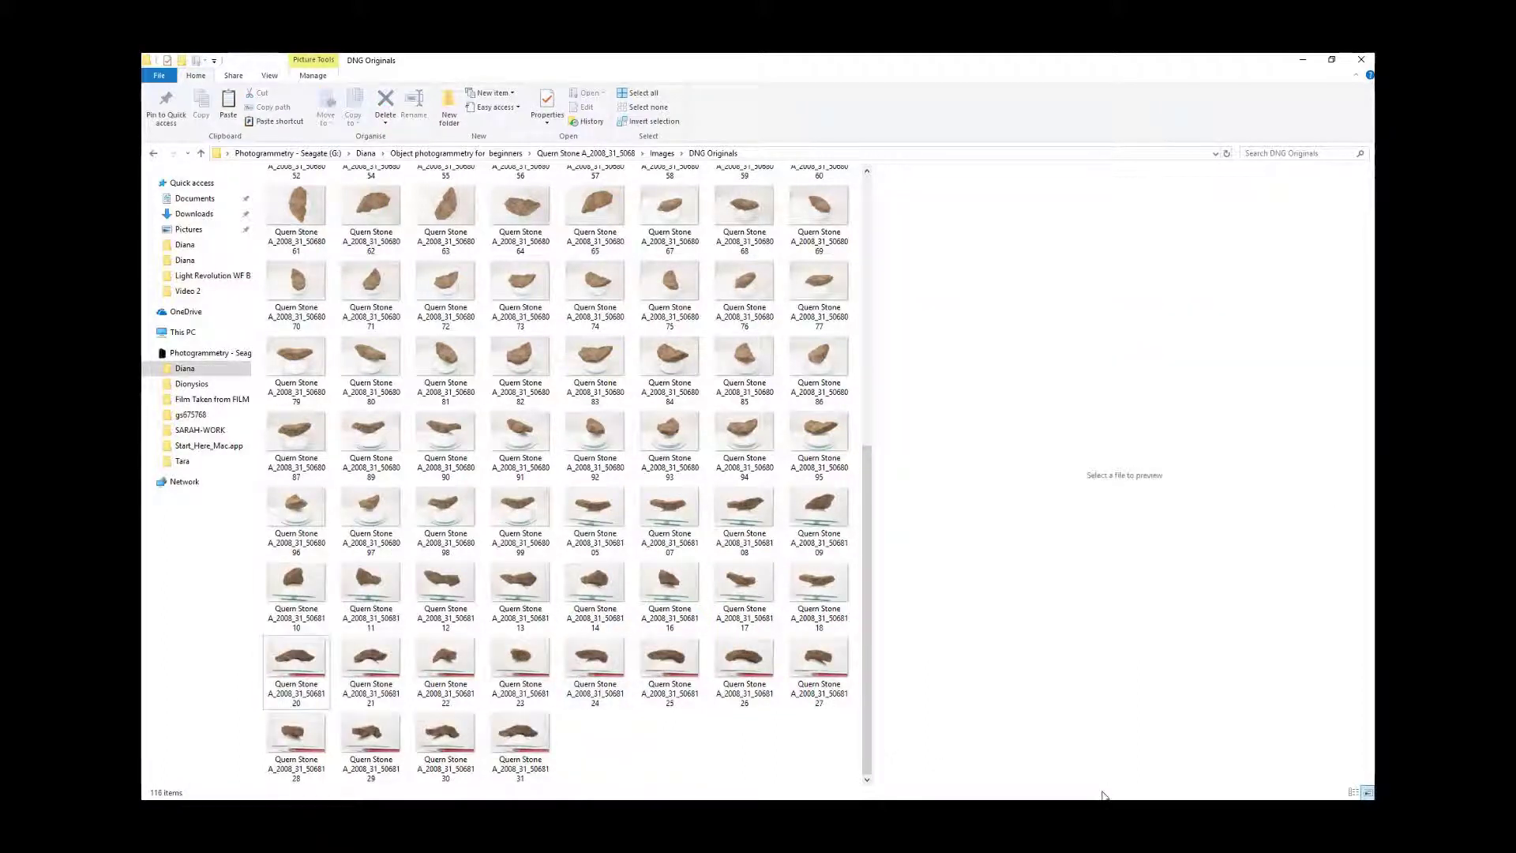
{"action": "key", "text": "Right"}
{"action": "key", "text": "Left"}
{"action": "key", "text": "Left"}
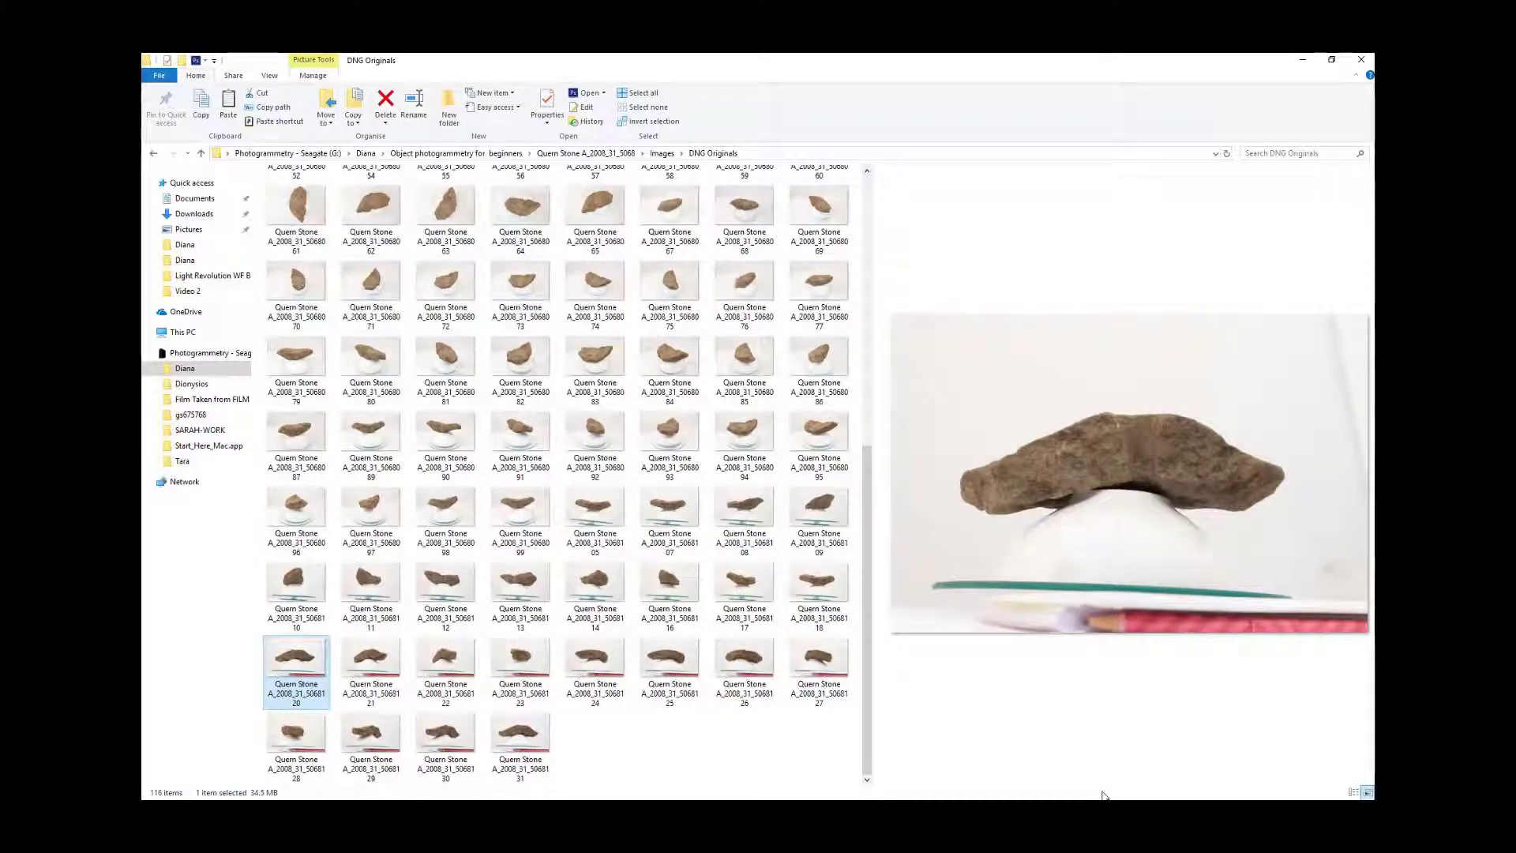
{"action": "key", "text": "Right"}
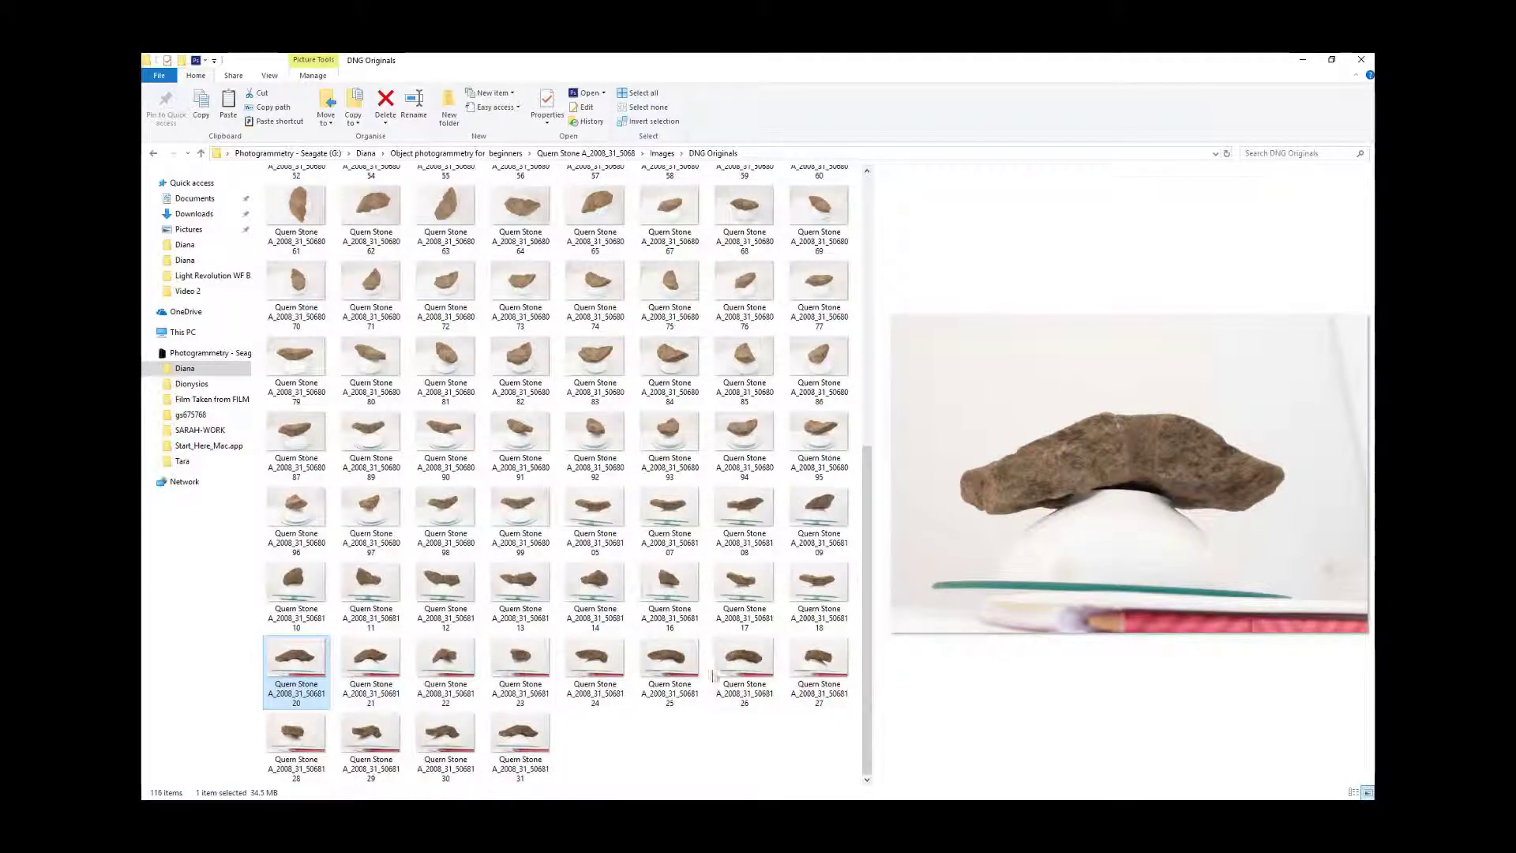
Step: Select photos 20 through 31 and start renaming the batch to 'A'
{"action": "left_click", "coordinate": [801, 588]}
{"action": "left_click", "coordinate": [796, 677]}
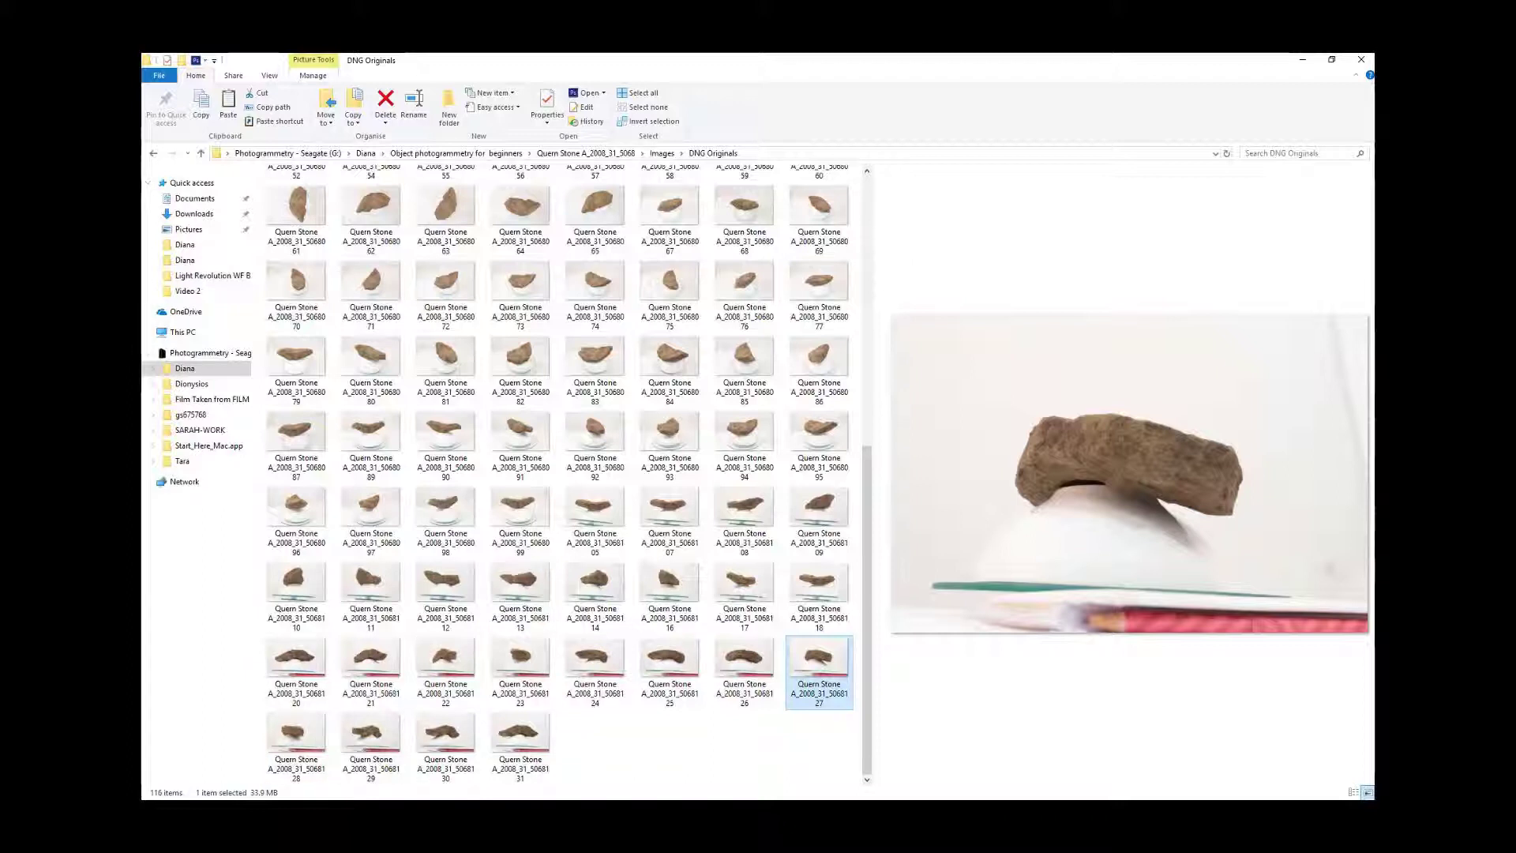
{"action": "left_click", "coordinate": [311, 681]}
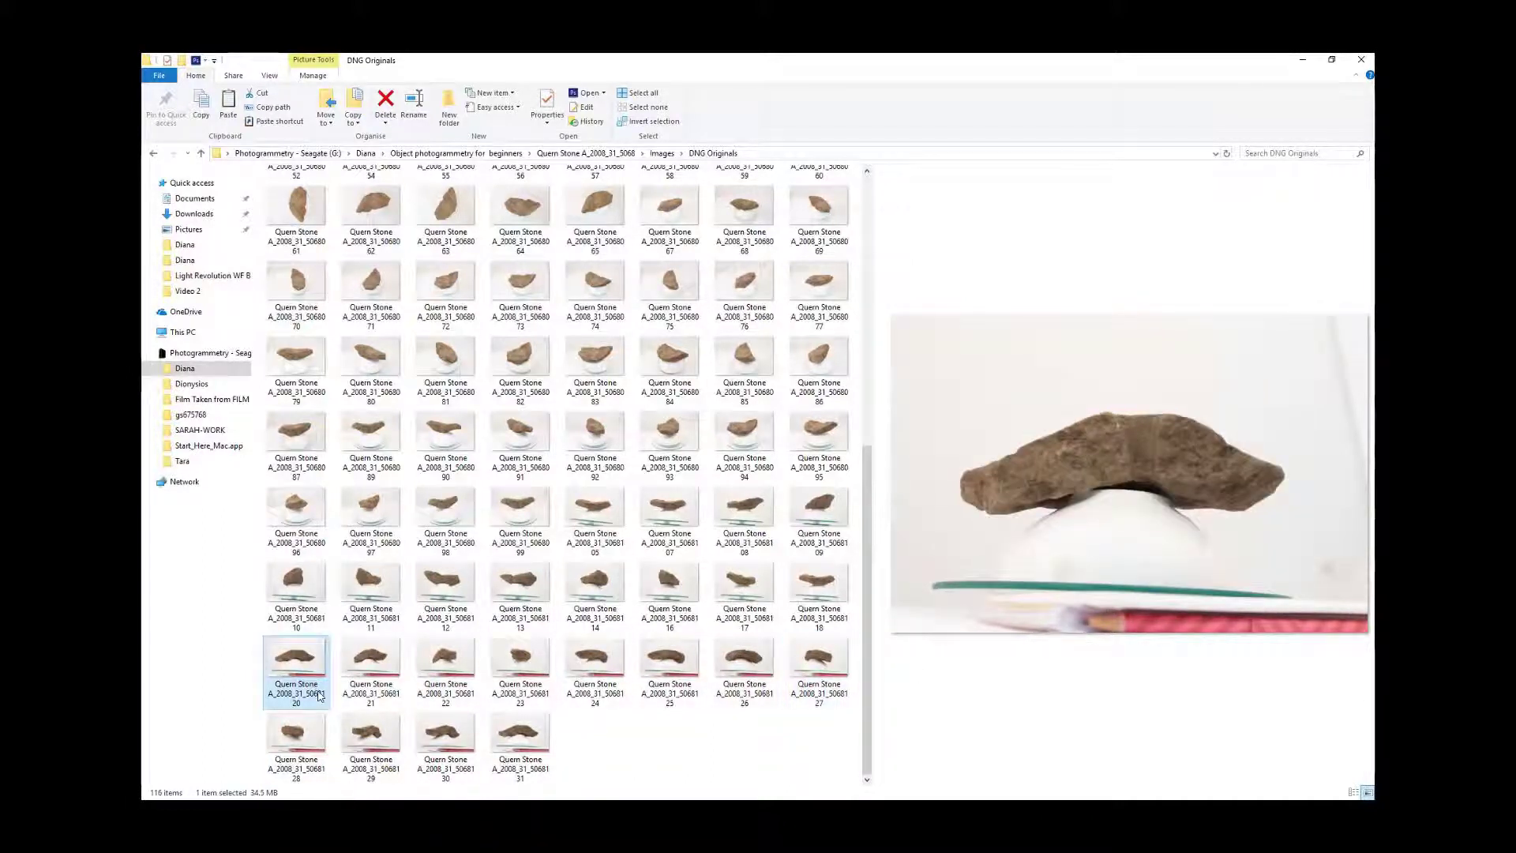
{"action": "left_click_drag", "start_coordinate": [319, 695], "coordinate": [505, 739]}
{"action": "left_click", "coordinate": [505, 739], "text": "shift"}
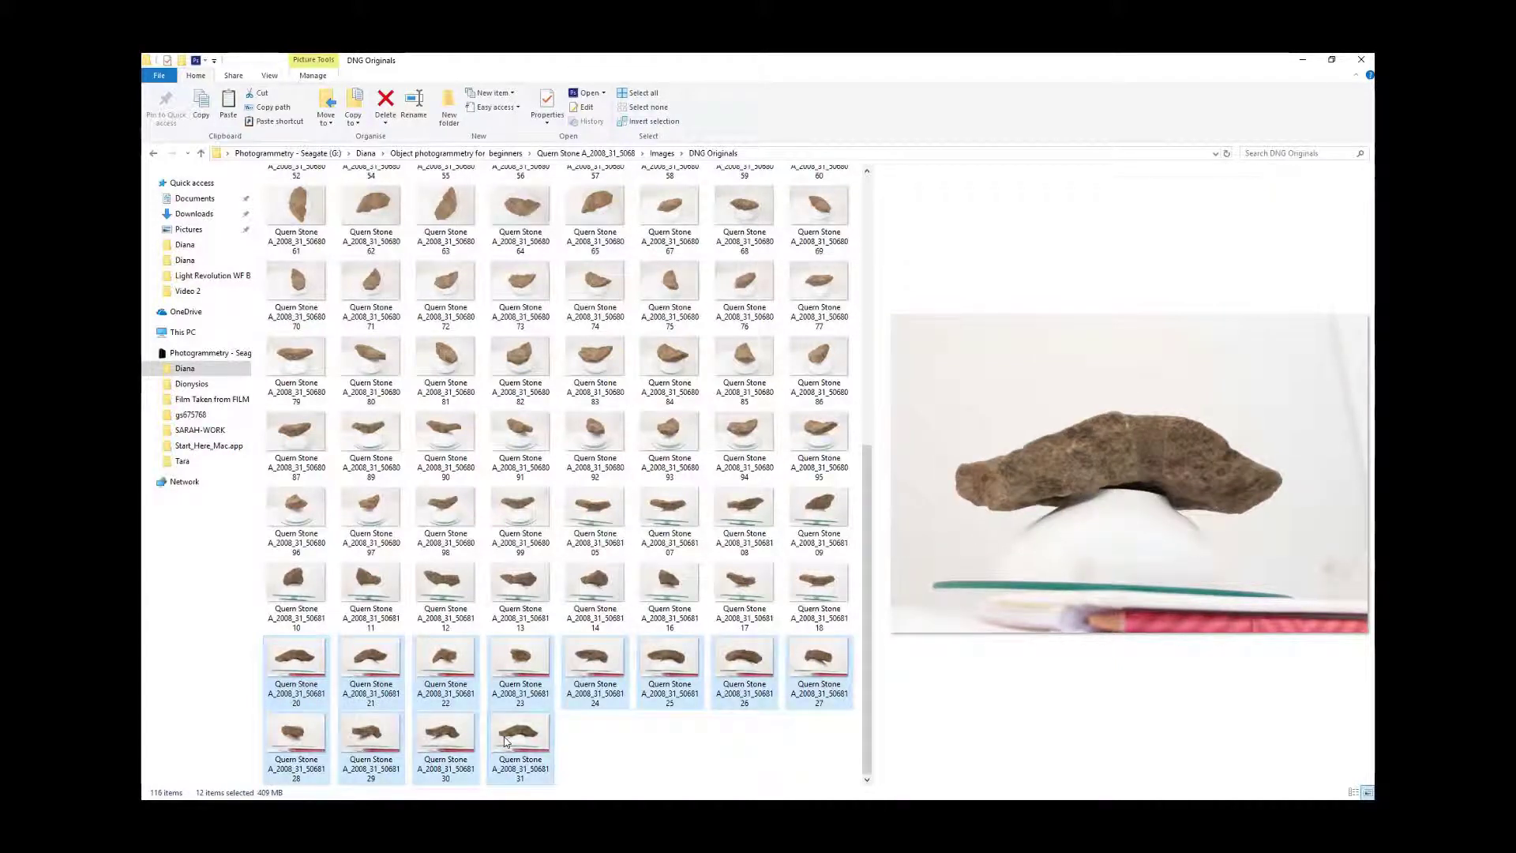
{"action": "right_click", "coordinate": [286, 678]}
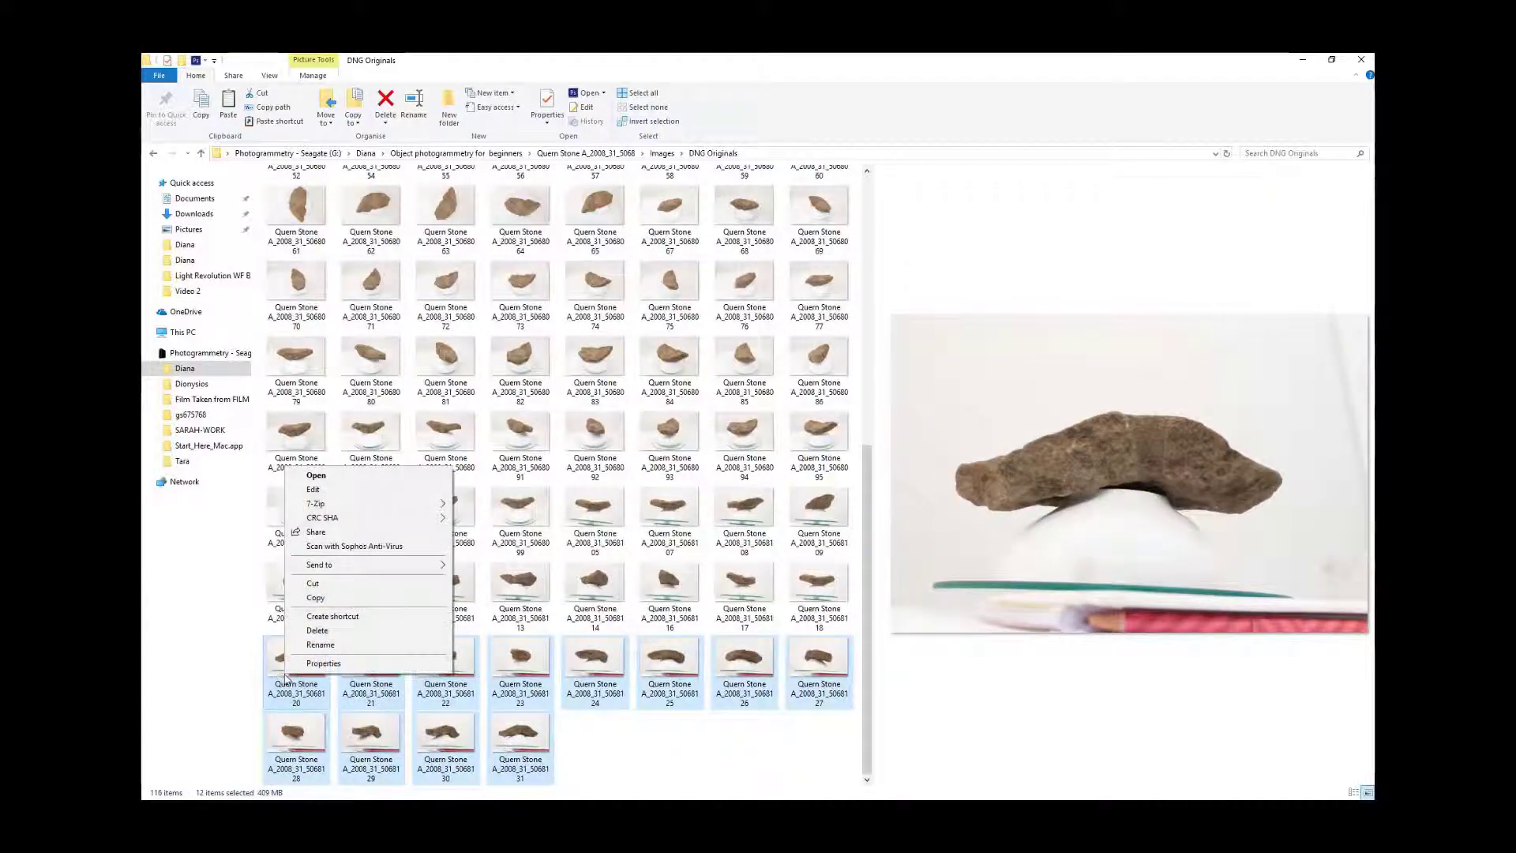
{"action": "left_click", "coordinate": [321, 644]}
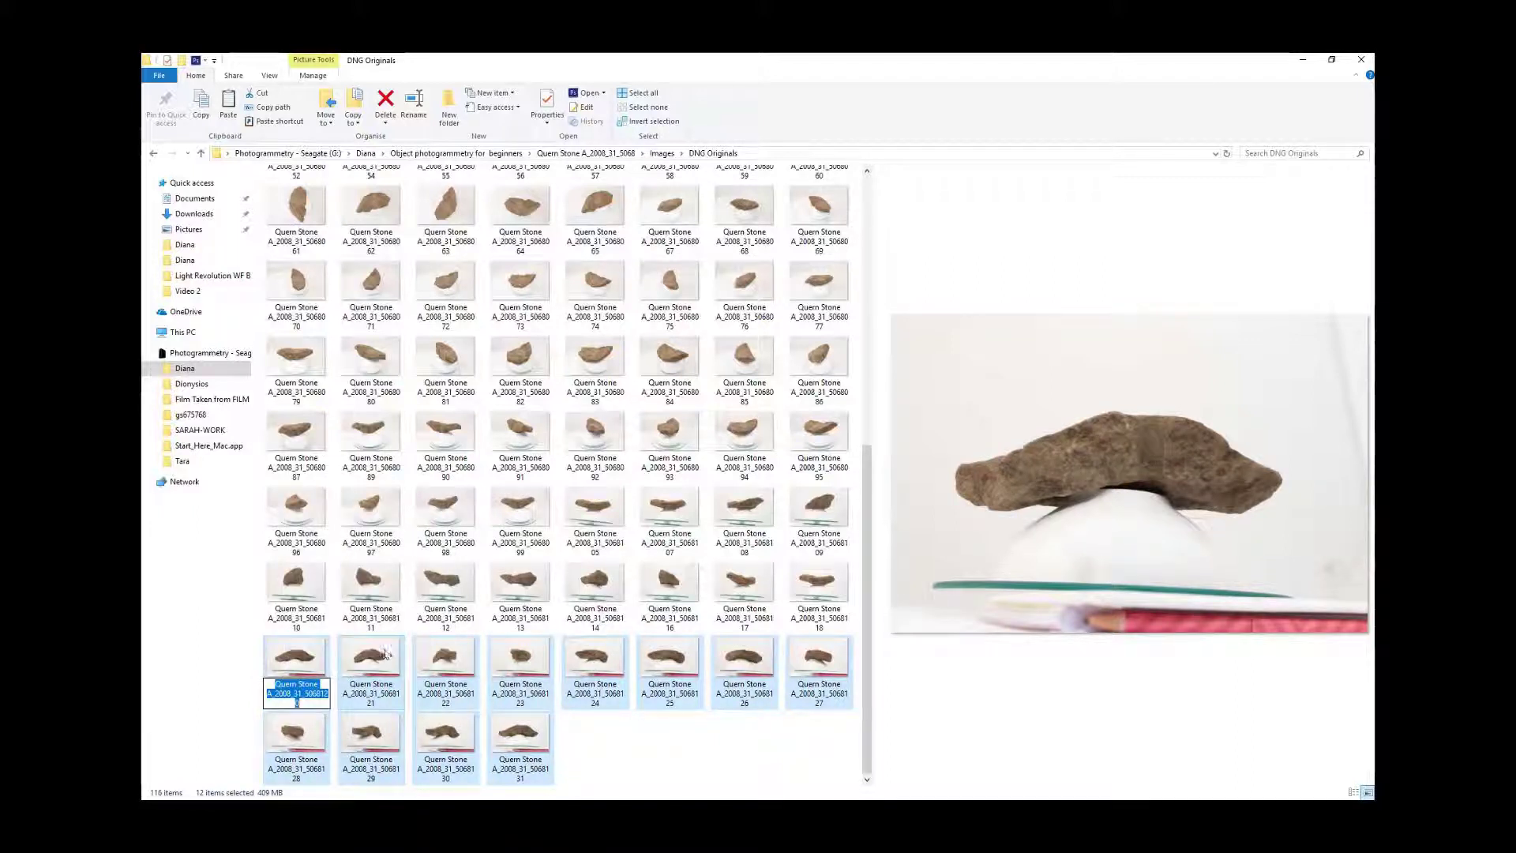
{"action": "type", "text": "a"}
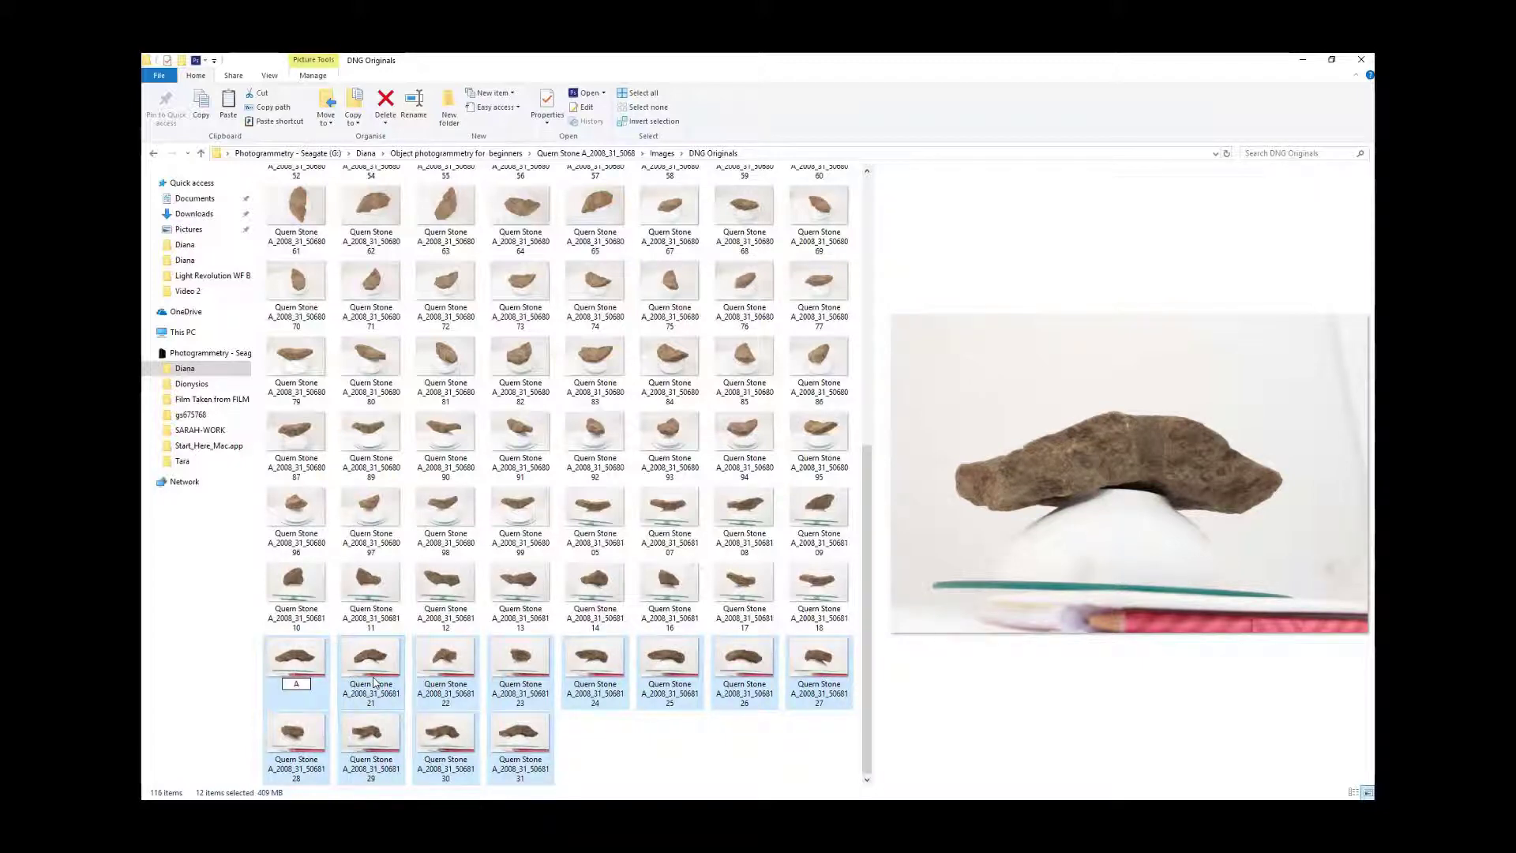
{"action": "left_click", "coordinate": [730, 785]}
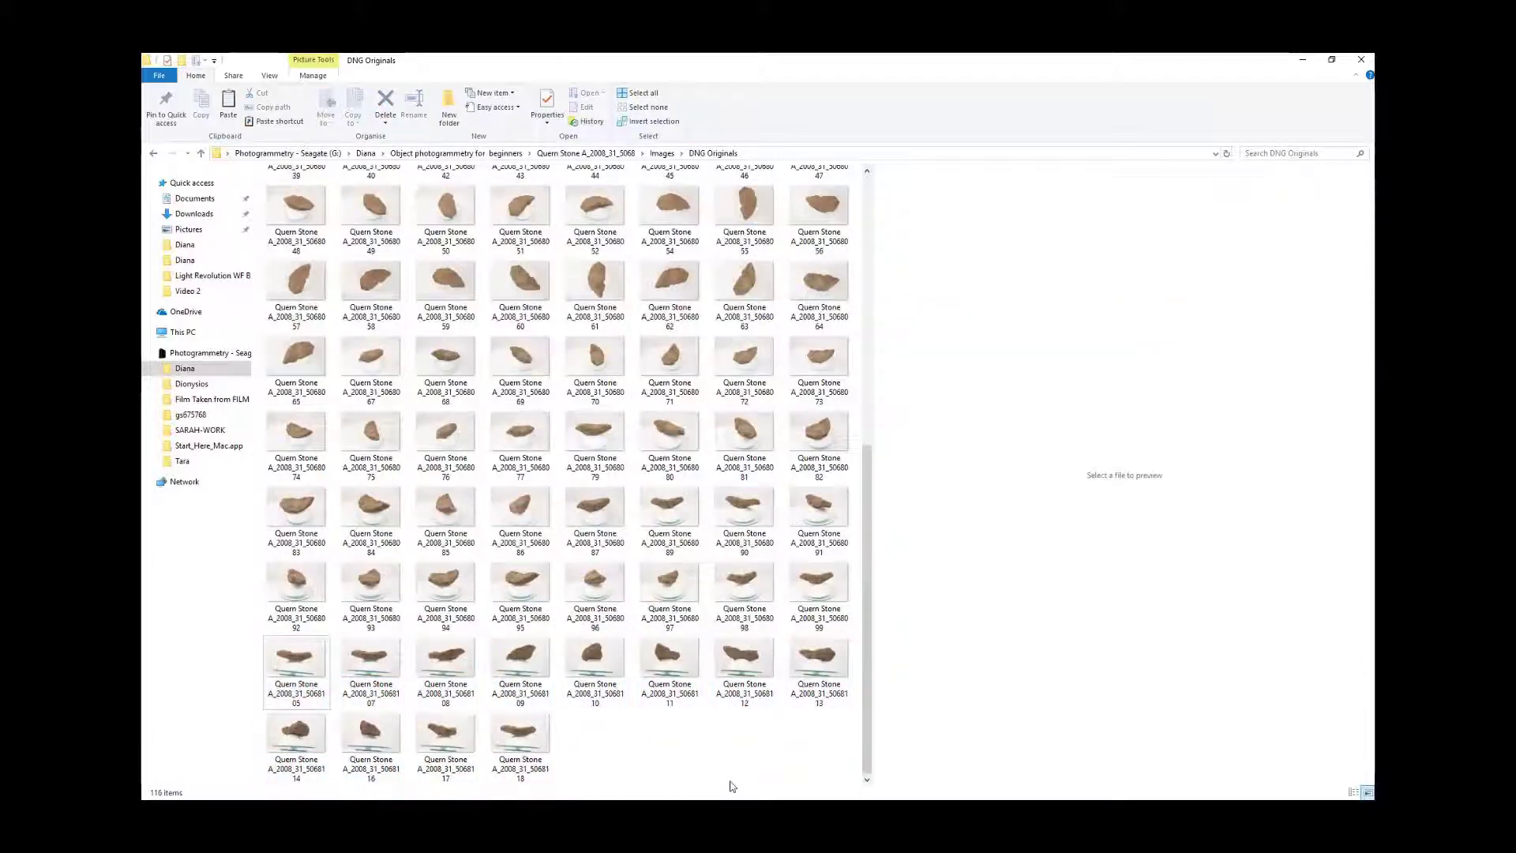
{"action": "left_click_drag", "start_coordinate": [867, 735], "coordinate": [893, 329]}
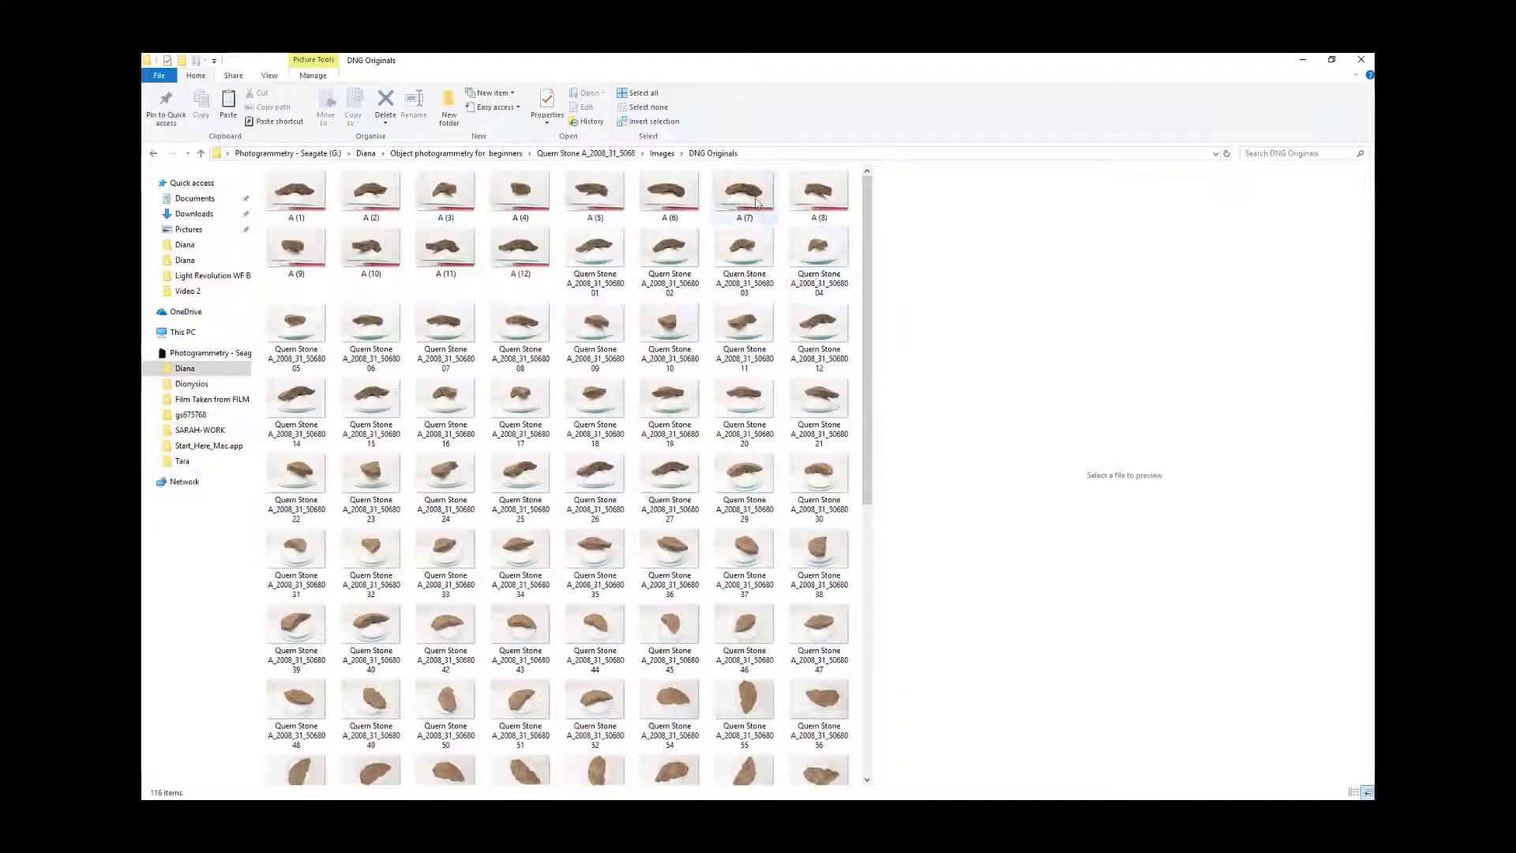
{"action": "left_click", "coordinate": [446, 266]}
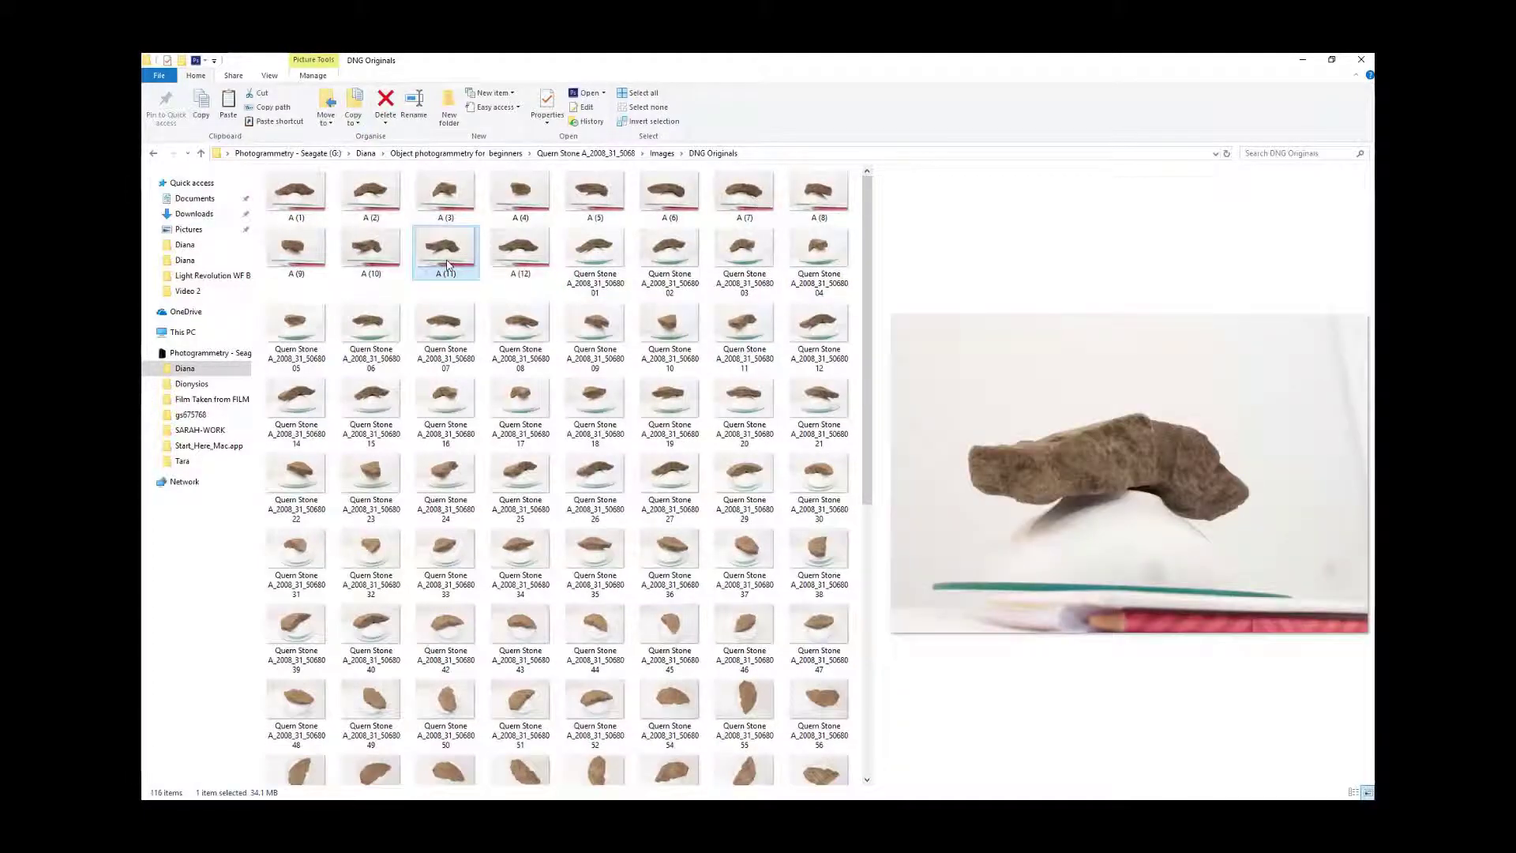
{"action": "key", "text": "Right"}
{"action": "key", "text": "Right"}
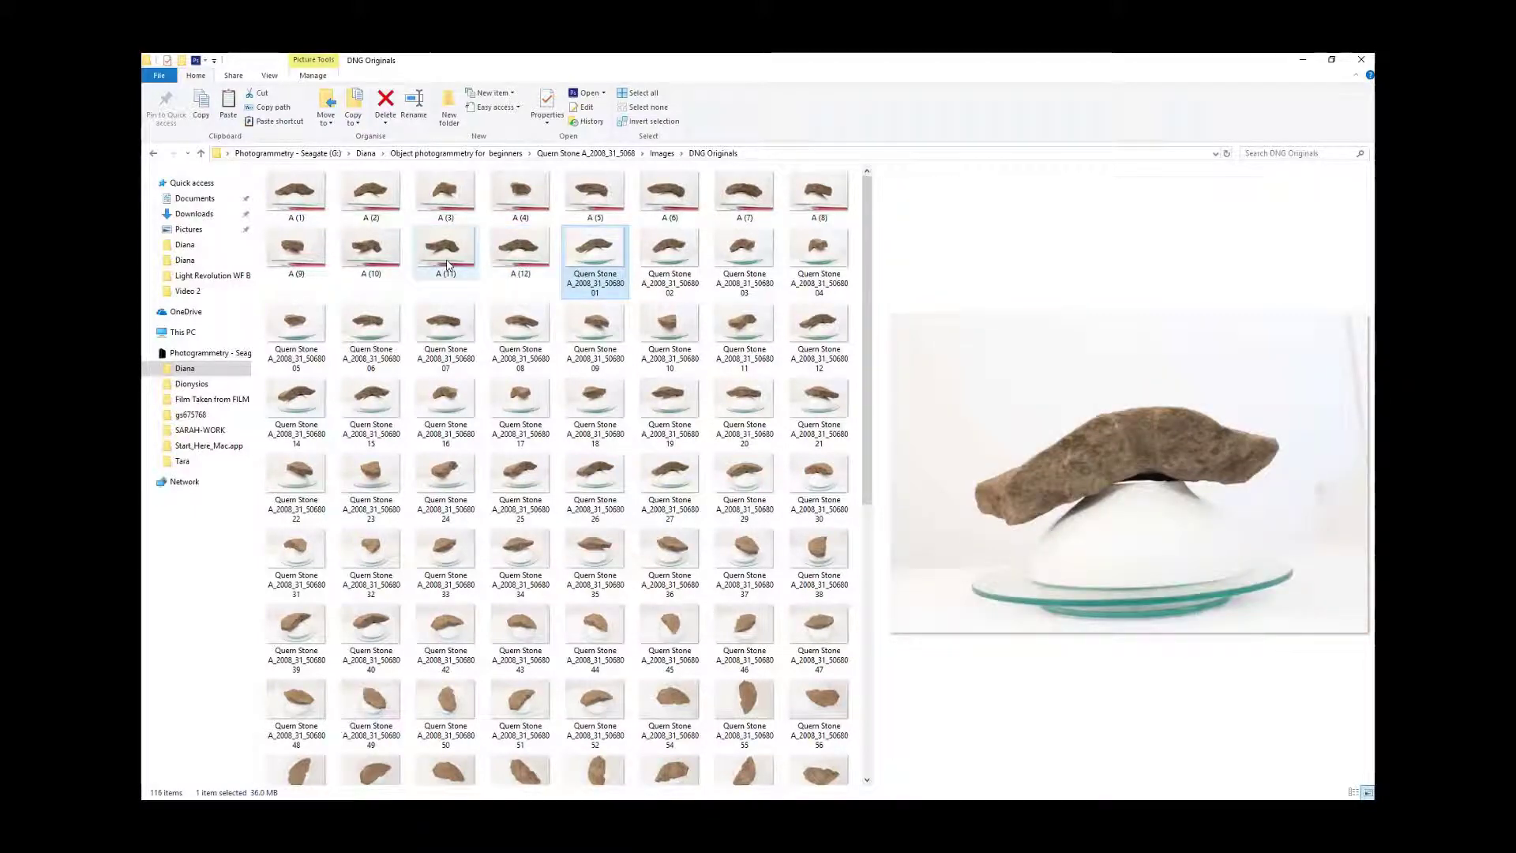
{"action": "key", "text": "Left"}
{"action": "key", "text": "Left"}
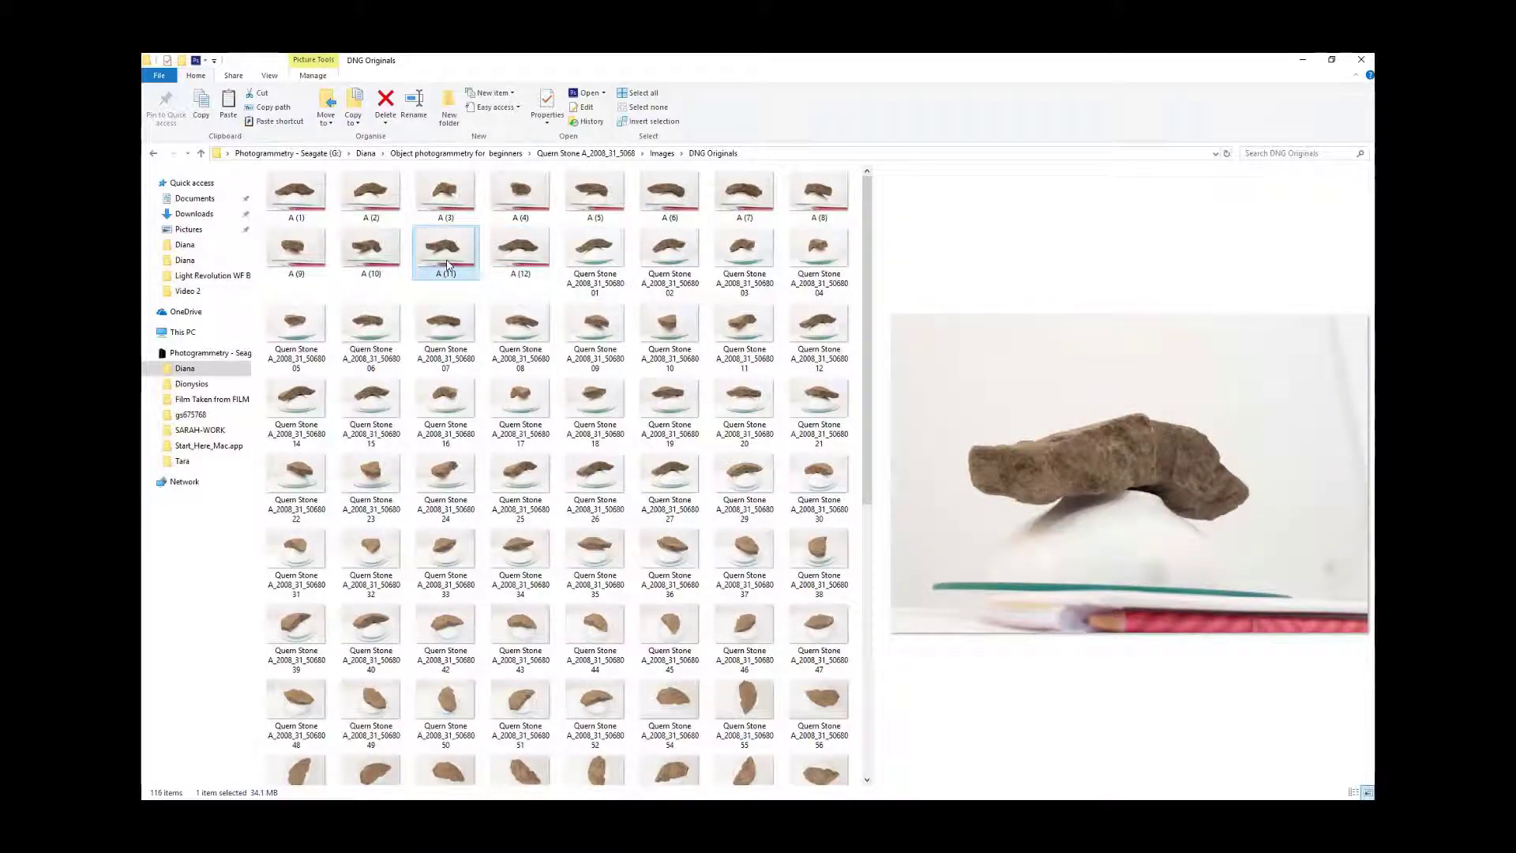
{"action": "key", "text": "Right"}
{"action": "key", "text": "Right"}
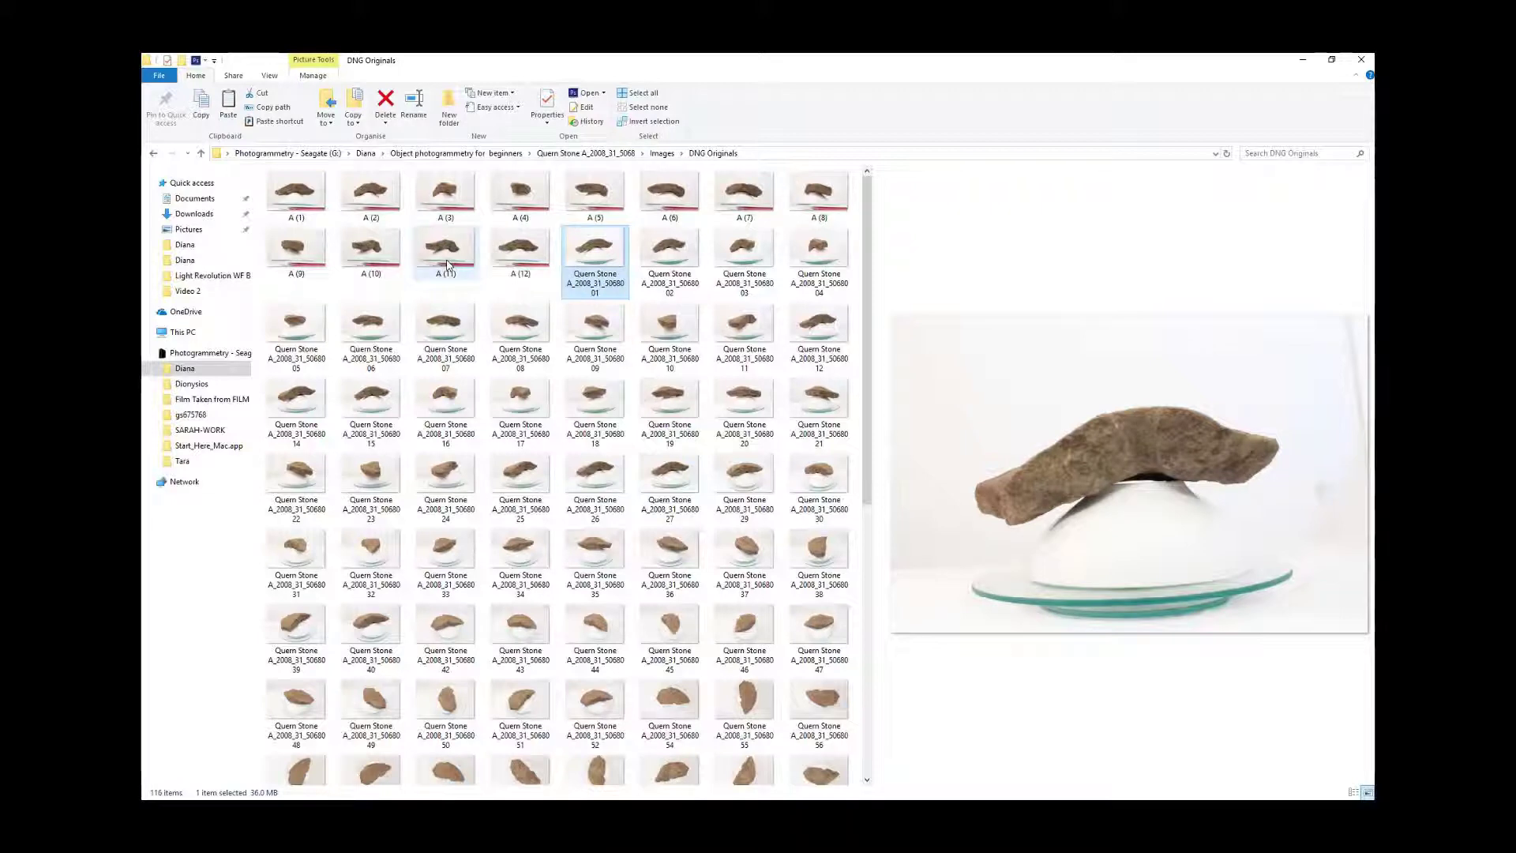
{"action": "key", "text": "Right"}
{"action": "key", "text": "Left"}
{"action": "key", "text": "Left"}
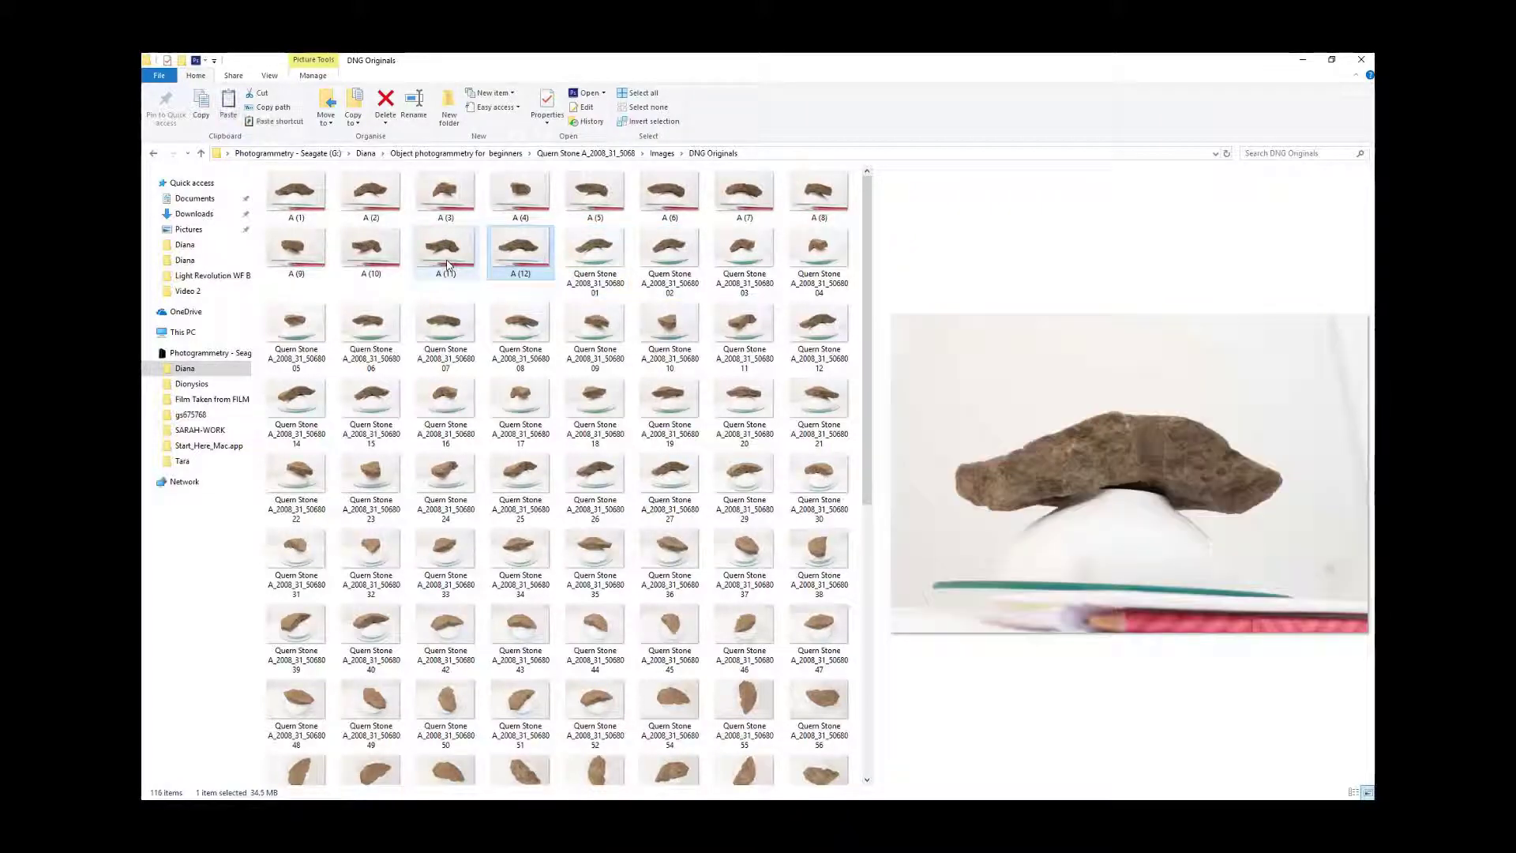
{"action": "key", "text": "Right"}
{"action": "key", "text": "Right"}
{"action": "key", "text": "Right"}
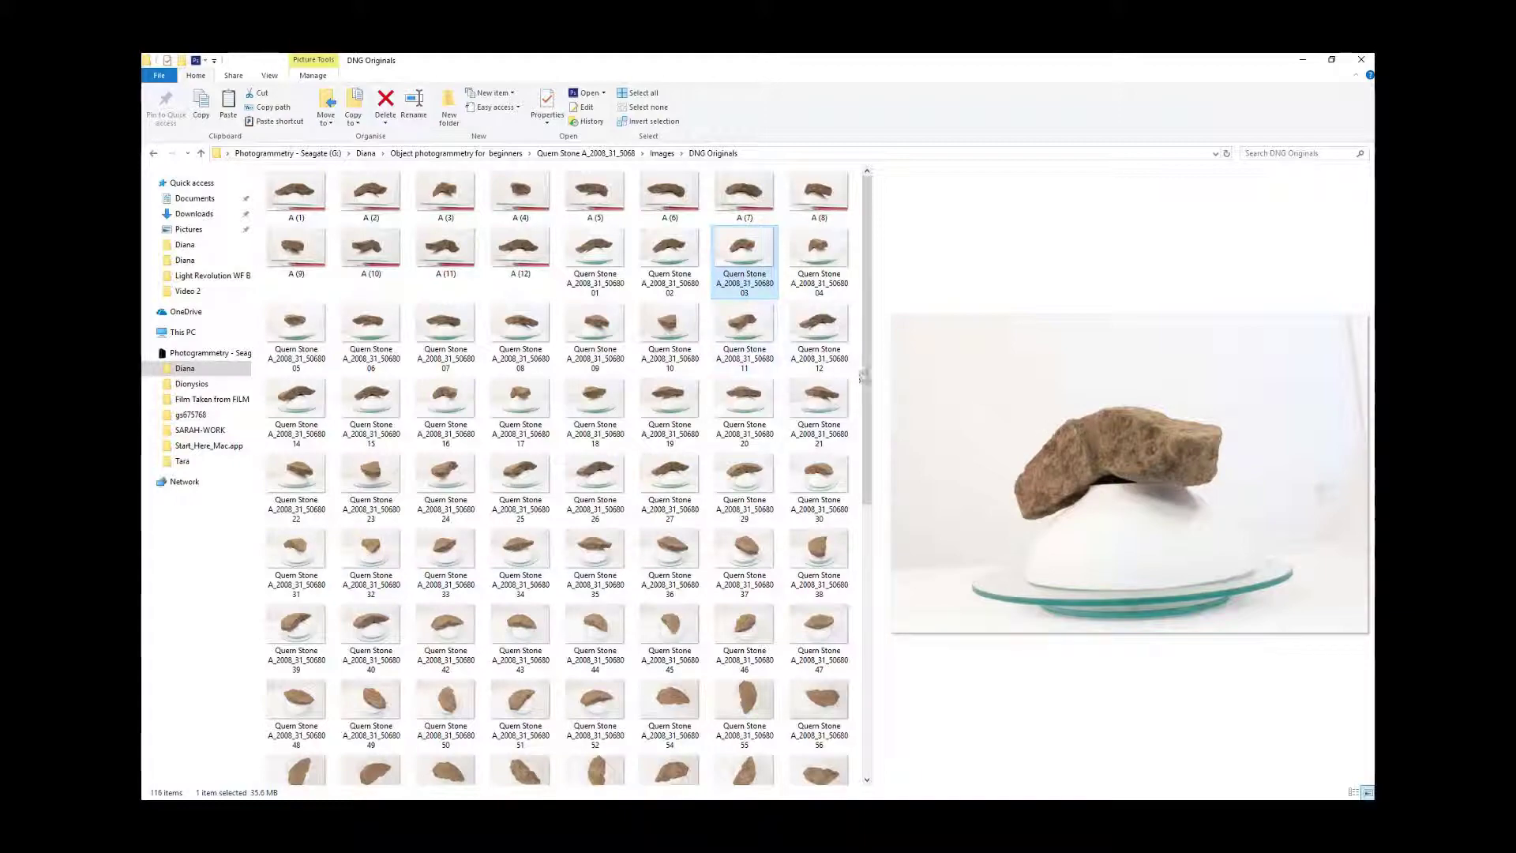
{"action": "scroll", "coordinate": [863, 386], "scroll_direction": "down", "scroll_amount": 5}
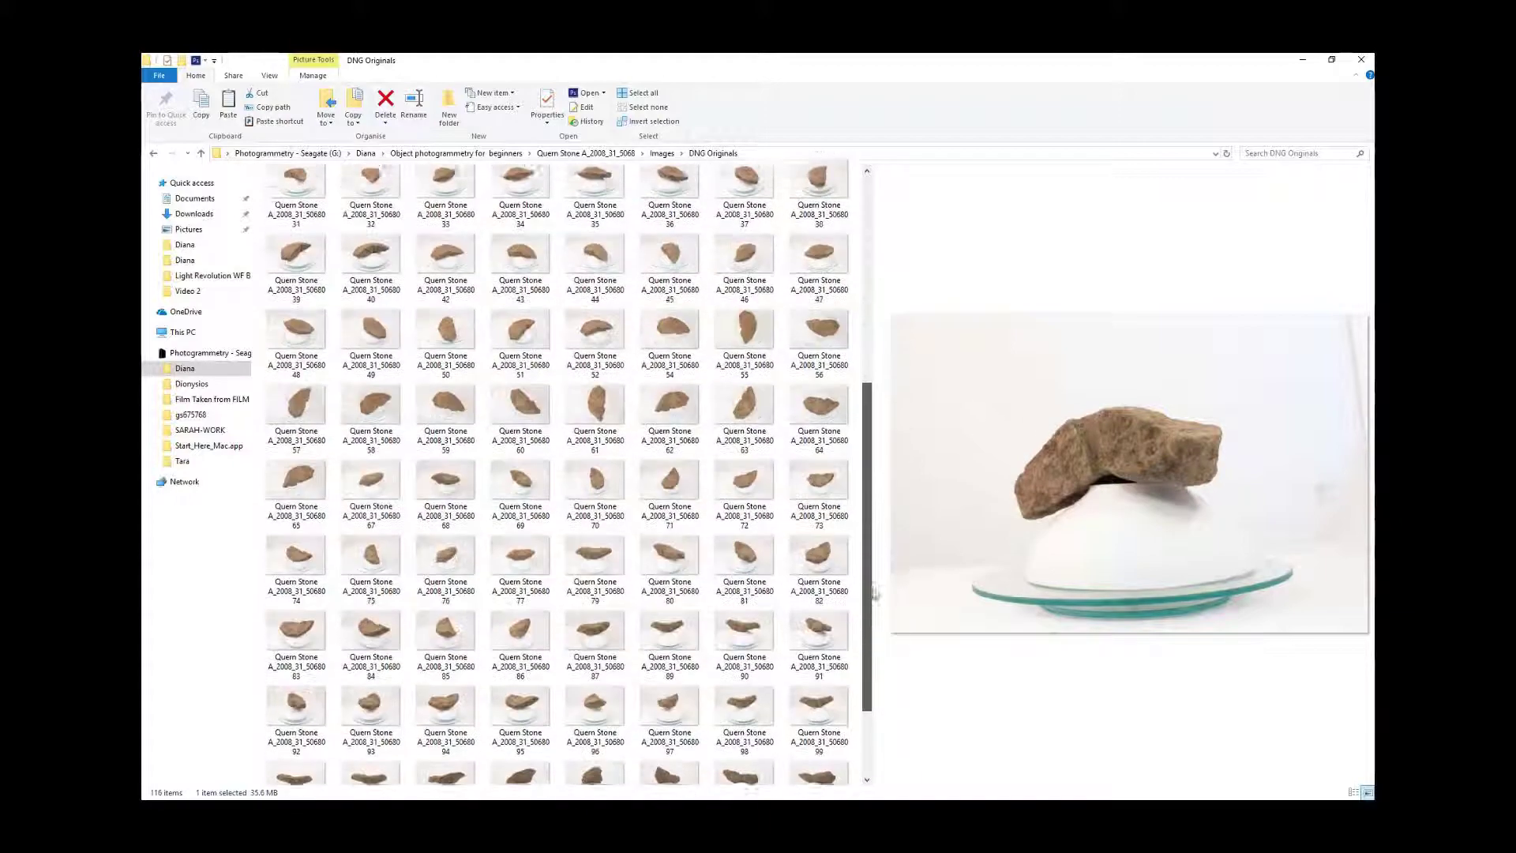
{"action": "scroll", "coordinate": [866, 474], "scroll_direction": "up", "scroll_amount": 5}
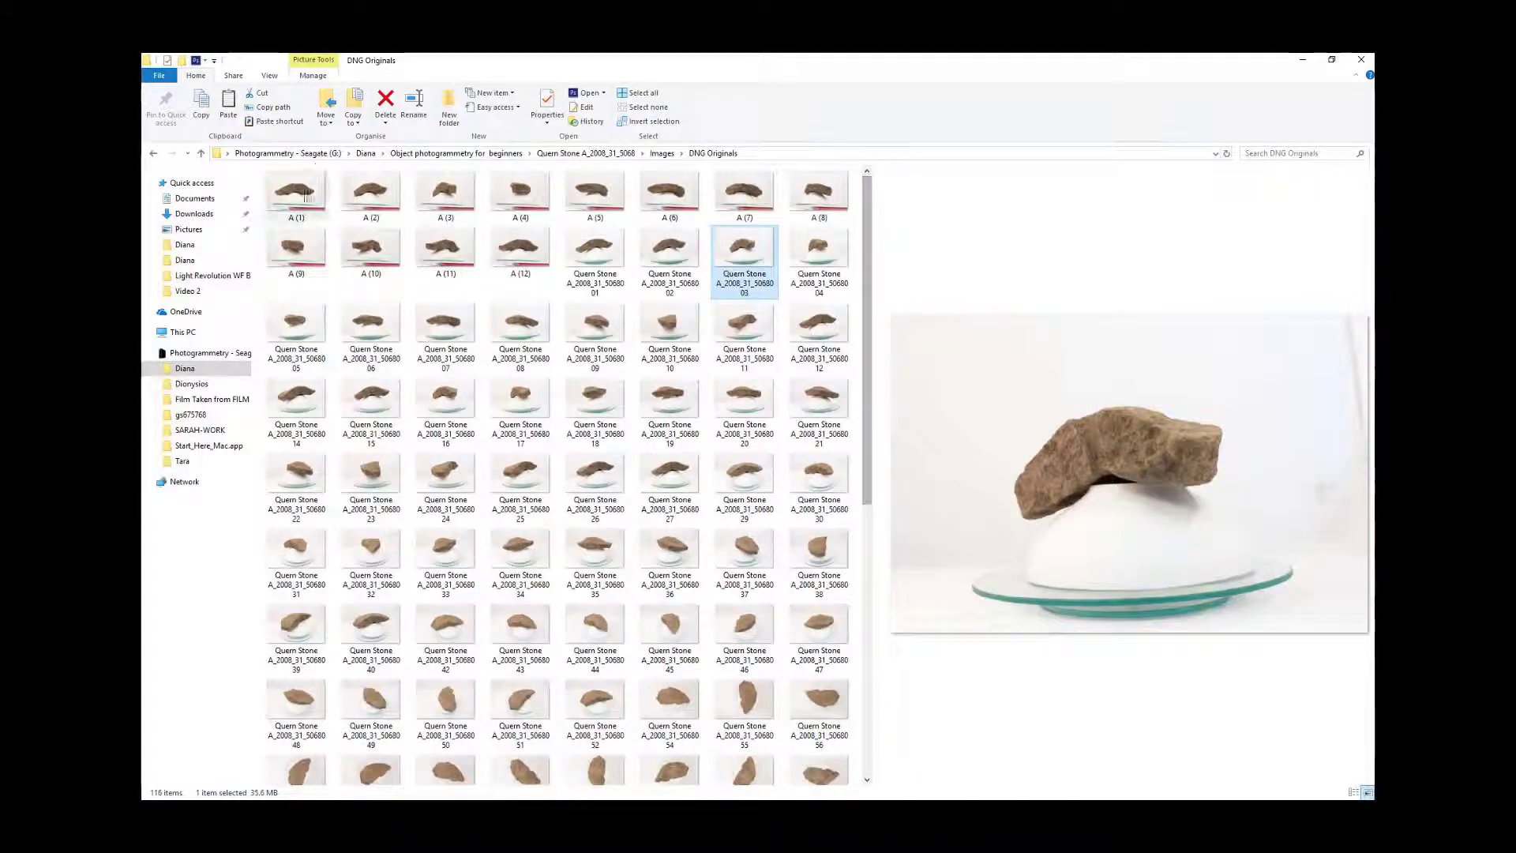
Step: Start renaming Quern Stone photo 01, then abandon it and reselect A (1)
{"action": "left_click", "coordinate": [312, 215]}
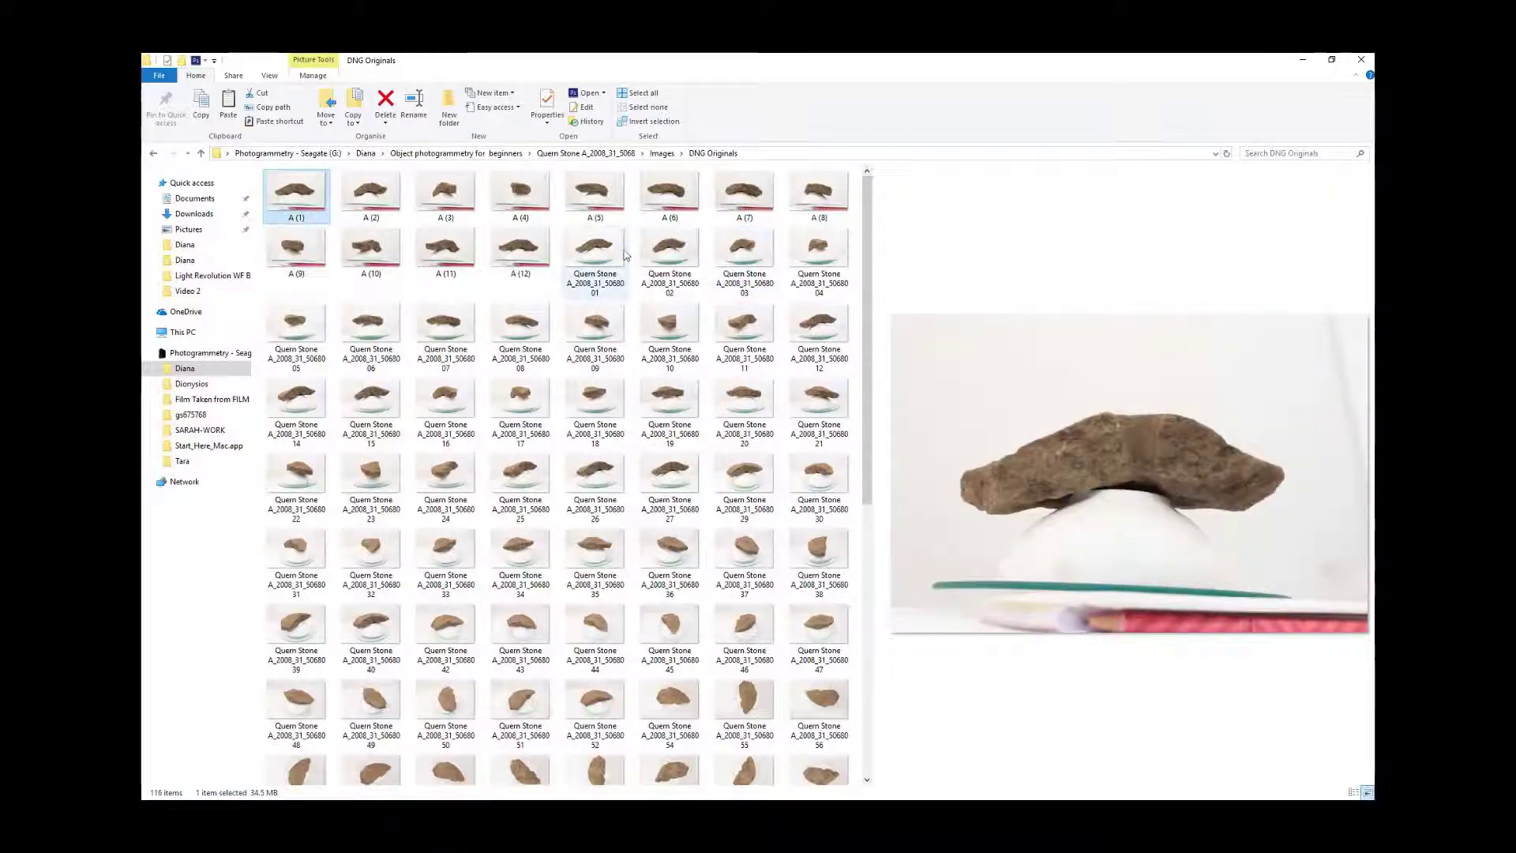
{"action": "left_click", "coordinate": [598, 251]}
{"action": "right_click", "coordinate": [598, 251]}
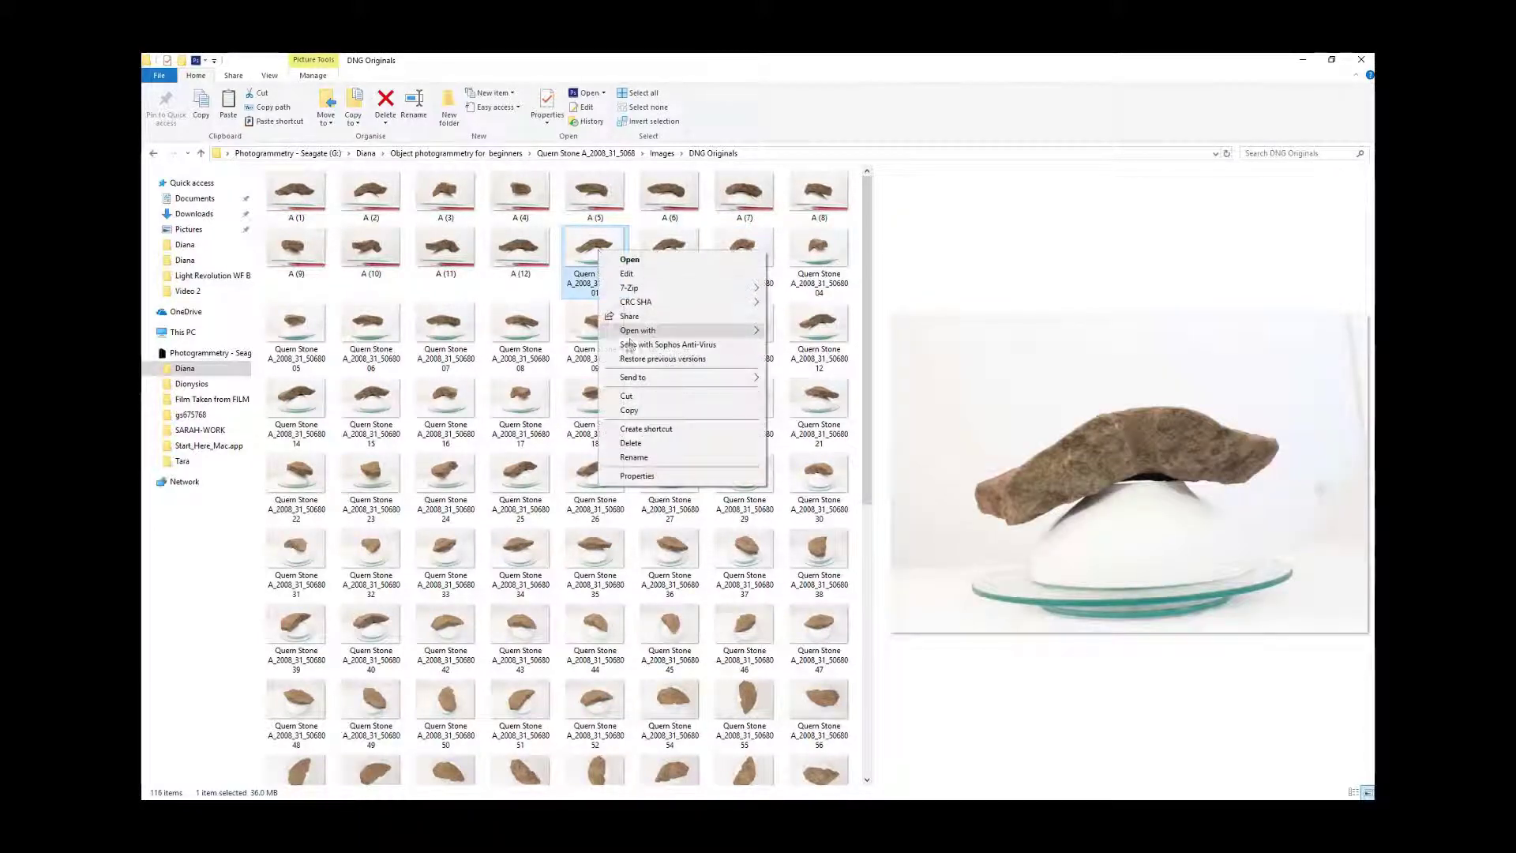
{"action": "left_click", "coordinate": [659, 458]}
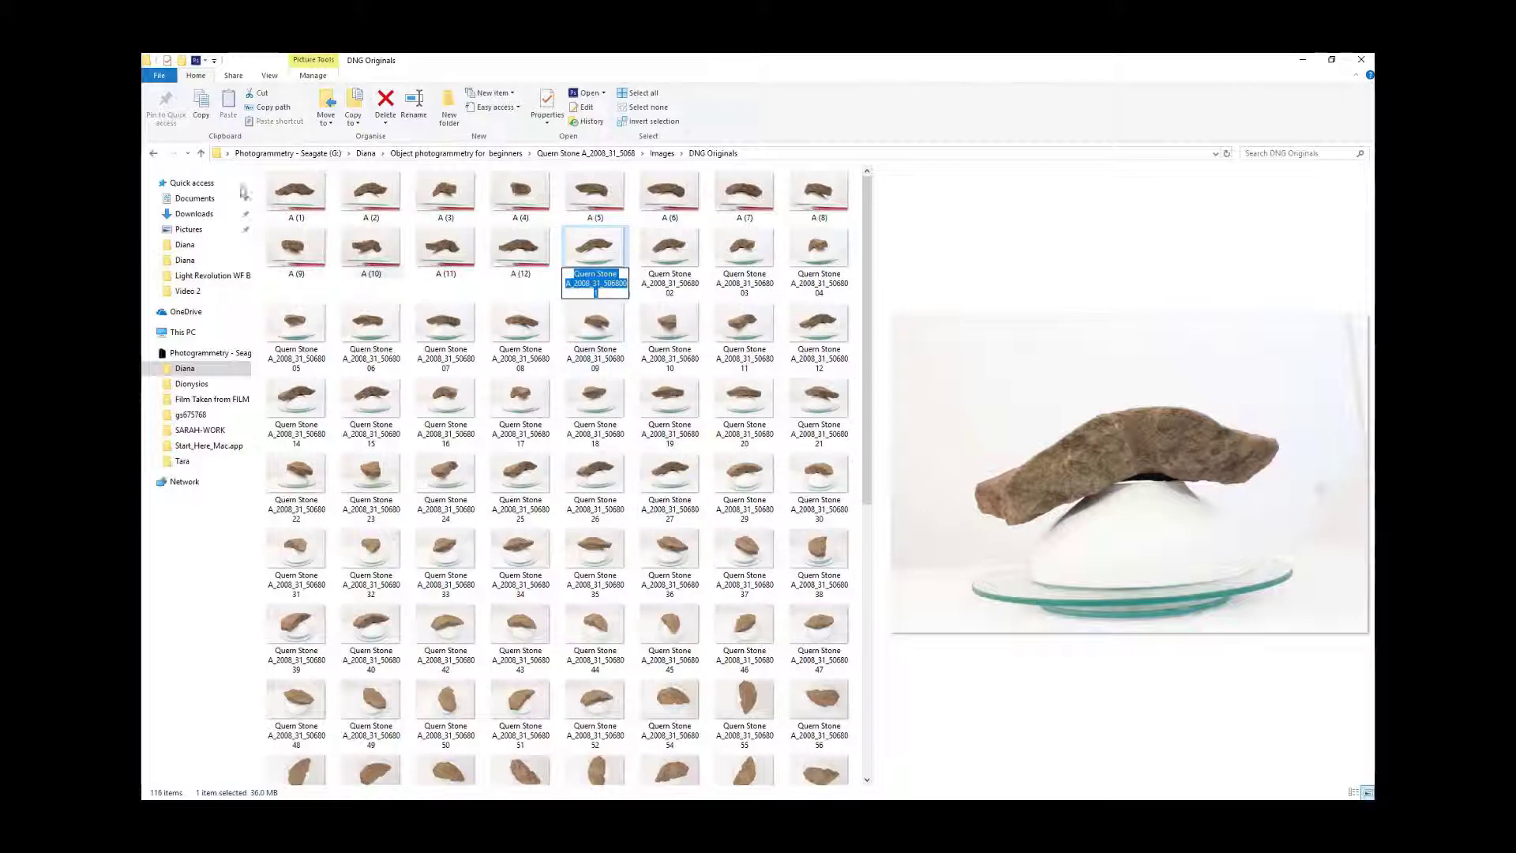
{"action": "left_click", "coordinate": [287, 201]}
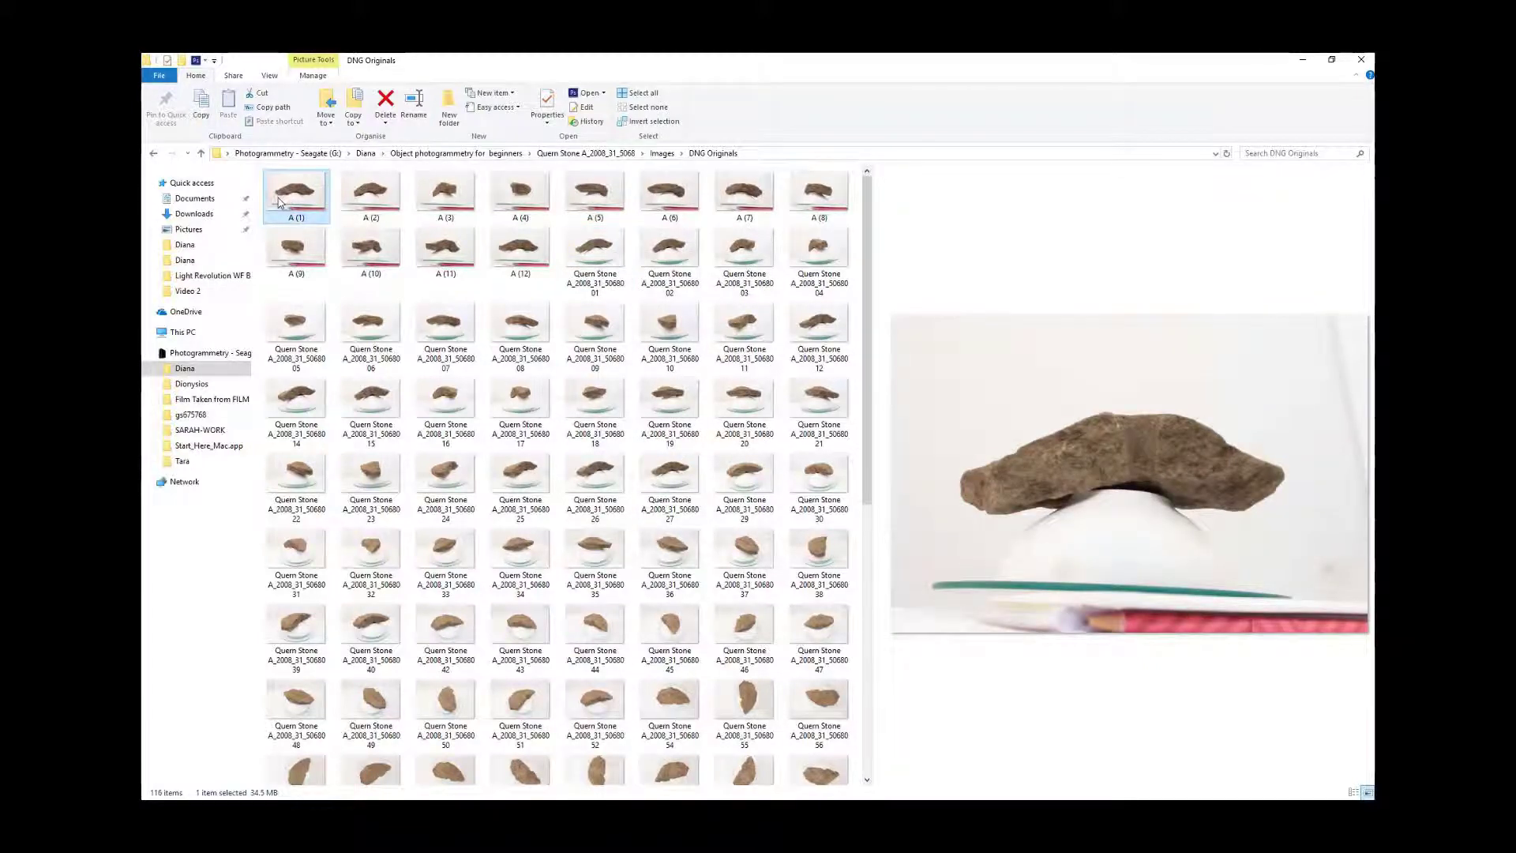
Step: Rename all photos to 'Quern Stone A_2008_31_5068', removing the trailing '00 1'
{"action": "key", "text": "ctrl+a"}
{"action": "right_click", "coordinate": [278, 204]}
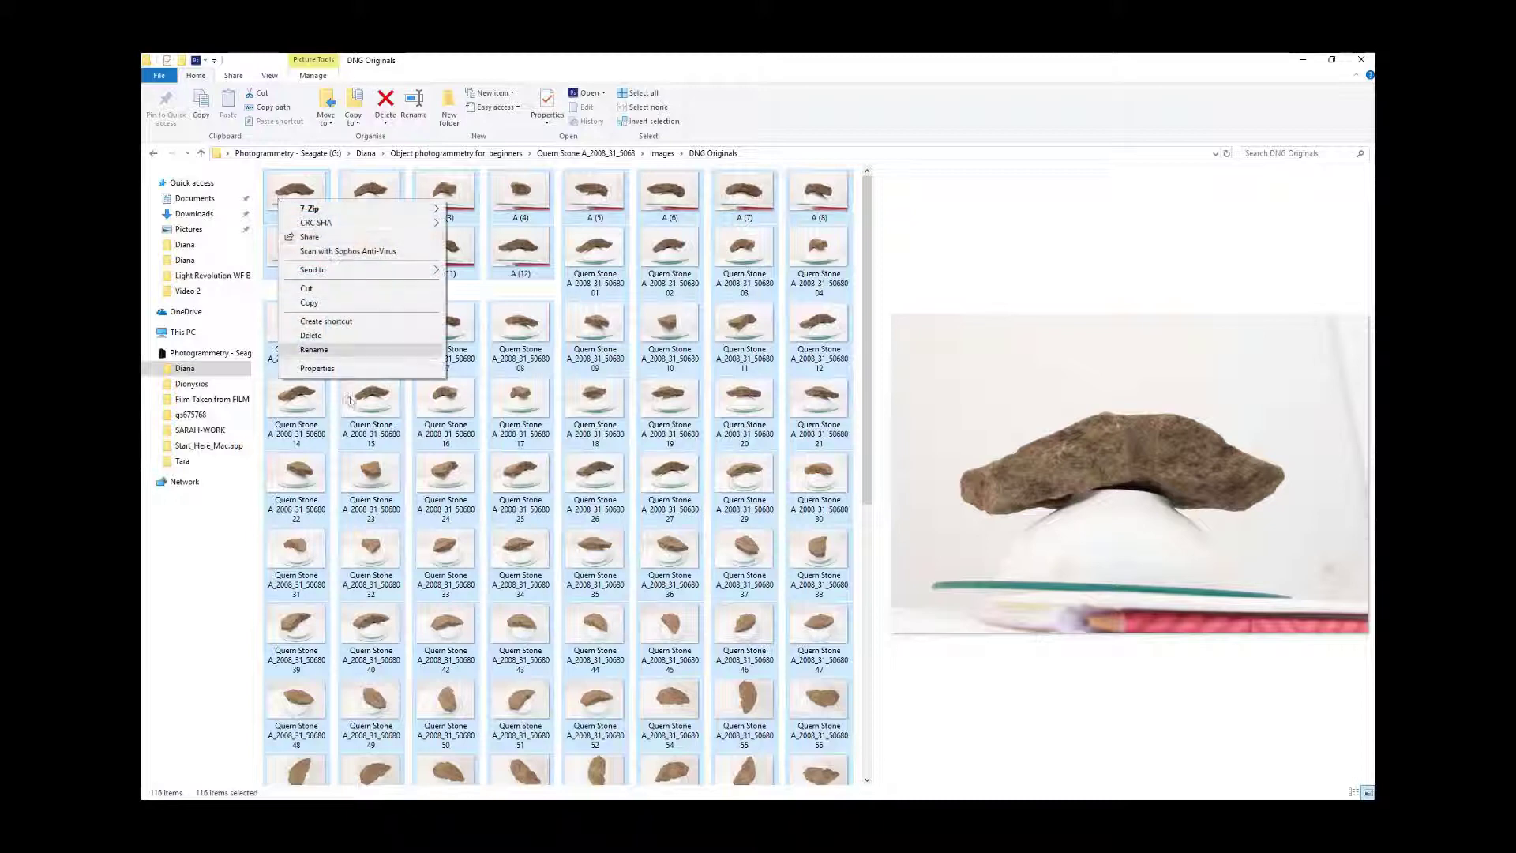
{"action": "left_click", "coordinate": [314, 350]}
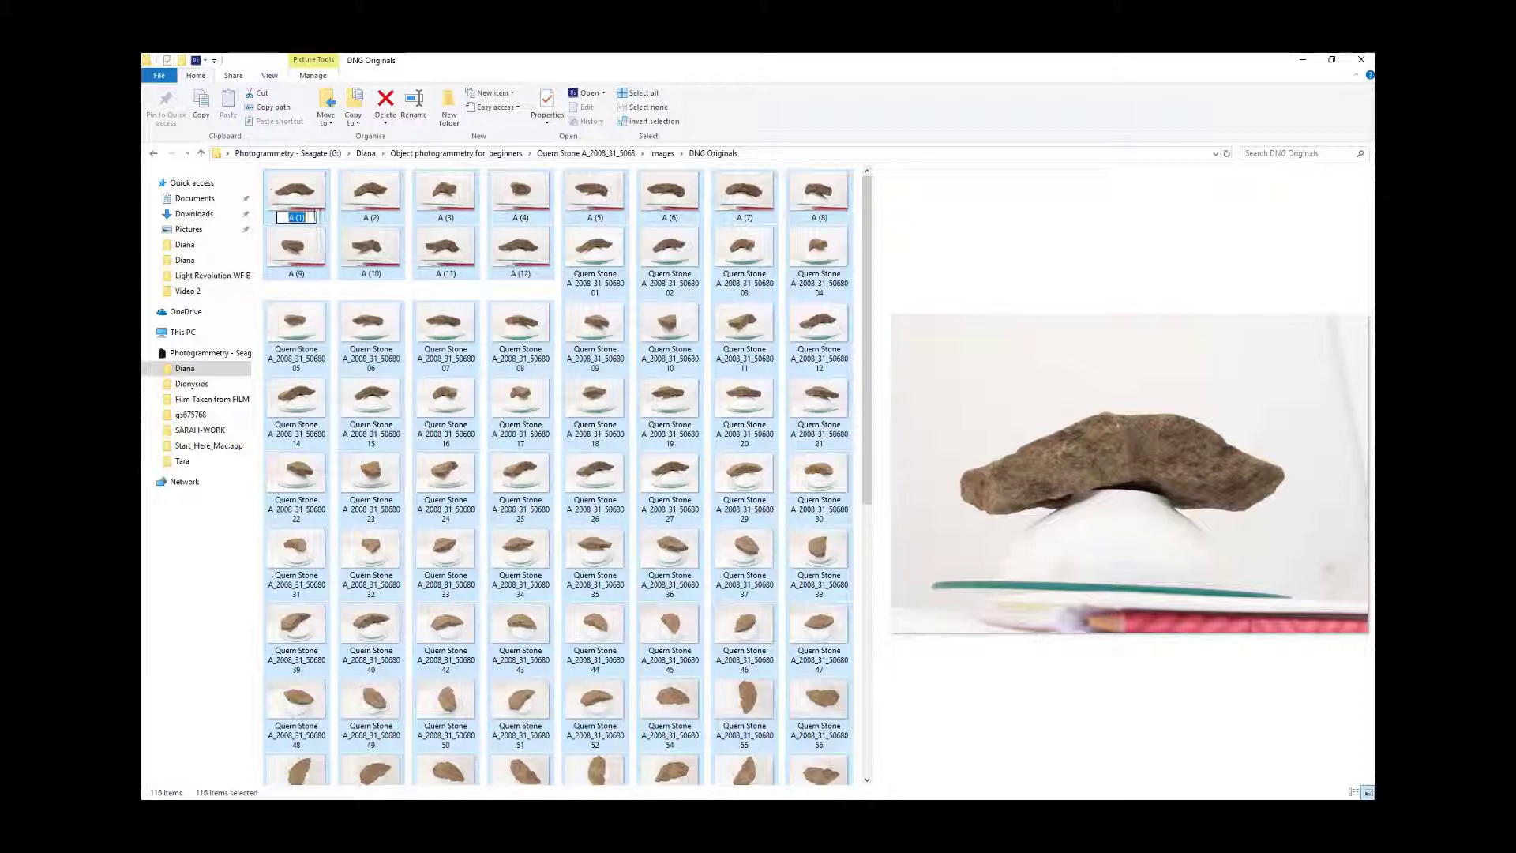
{"action": "type", "text": "Quern Stone A_2008_31_506800 1"}
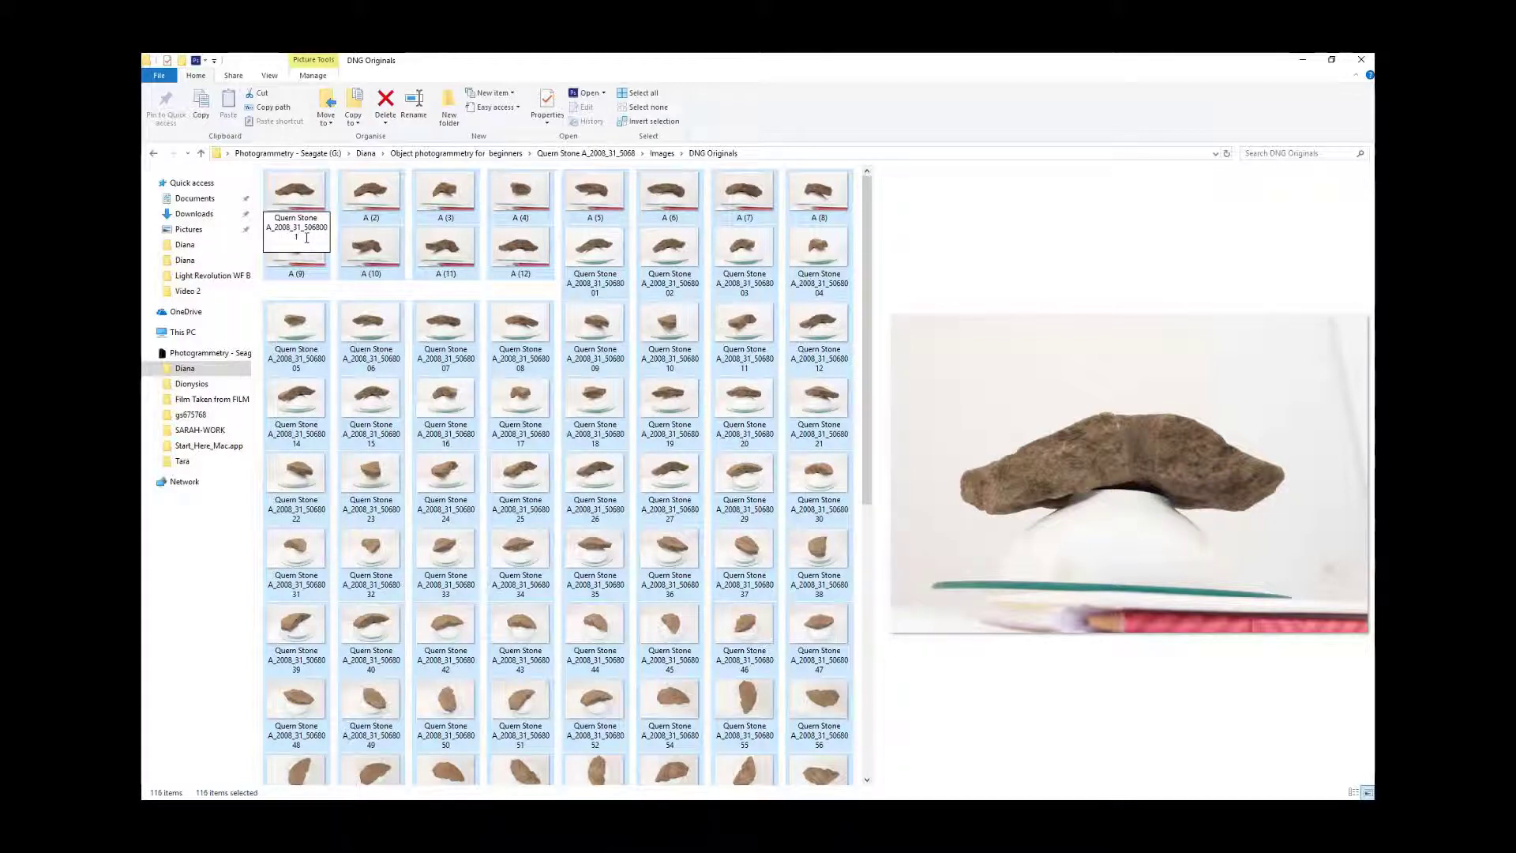
{"action": "left_click_drag", "start_coordinate": [299, 237], "coordinate": [324, 227]}
{"action": "key", "text": "BackSpace"}
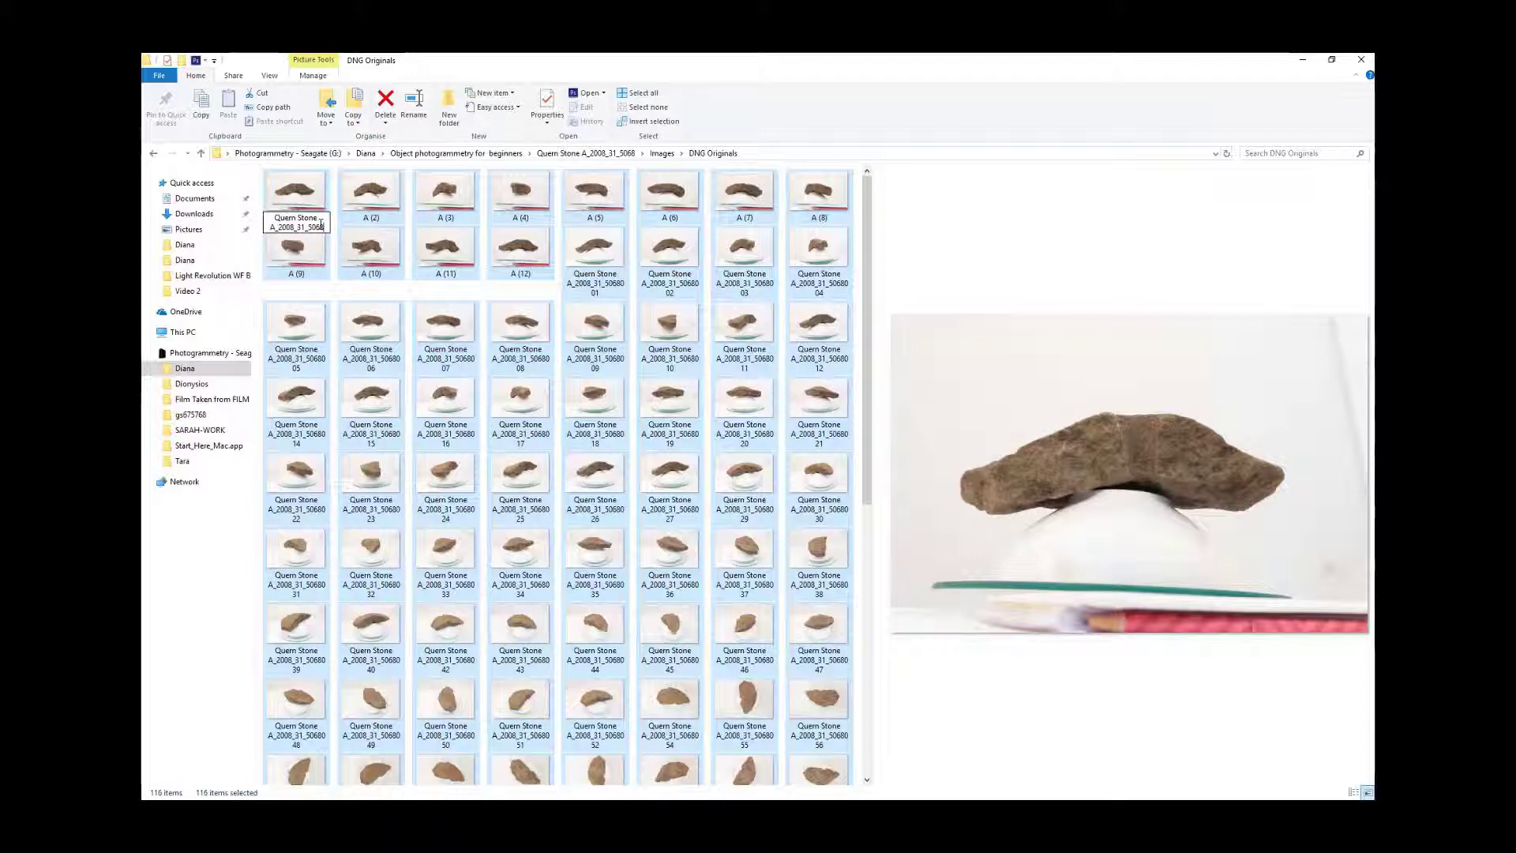
{"action": "key", "text": "Return"}
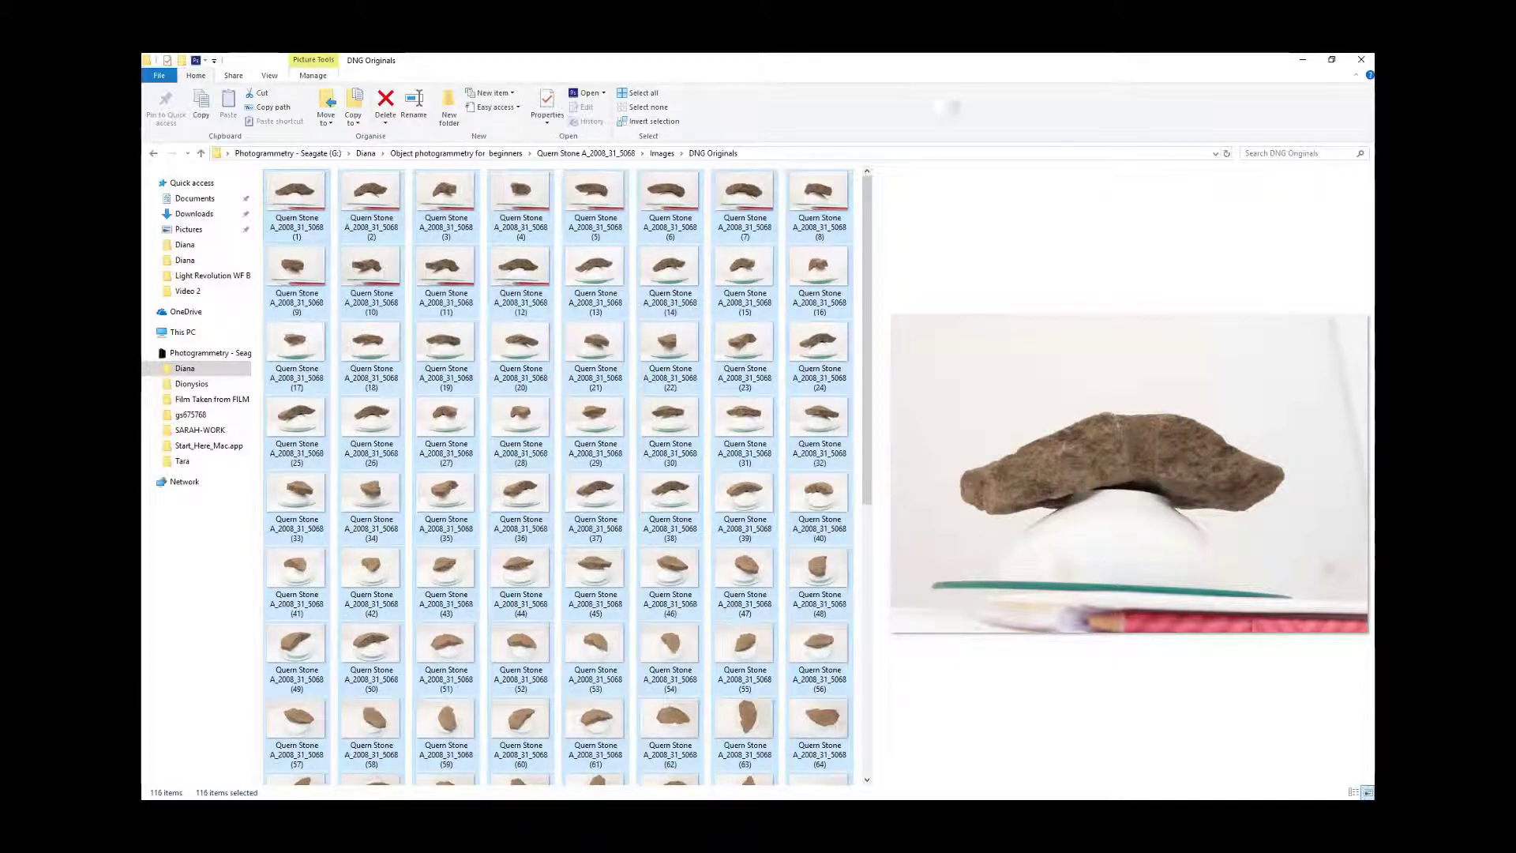
{"action": "left_click_drag", "start_coordinate": [867, 209], "coordinate": [922, 177]}
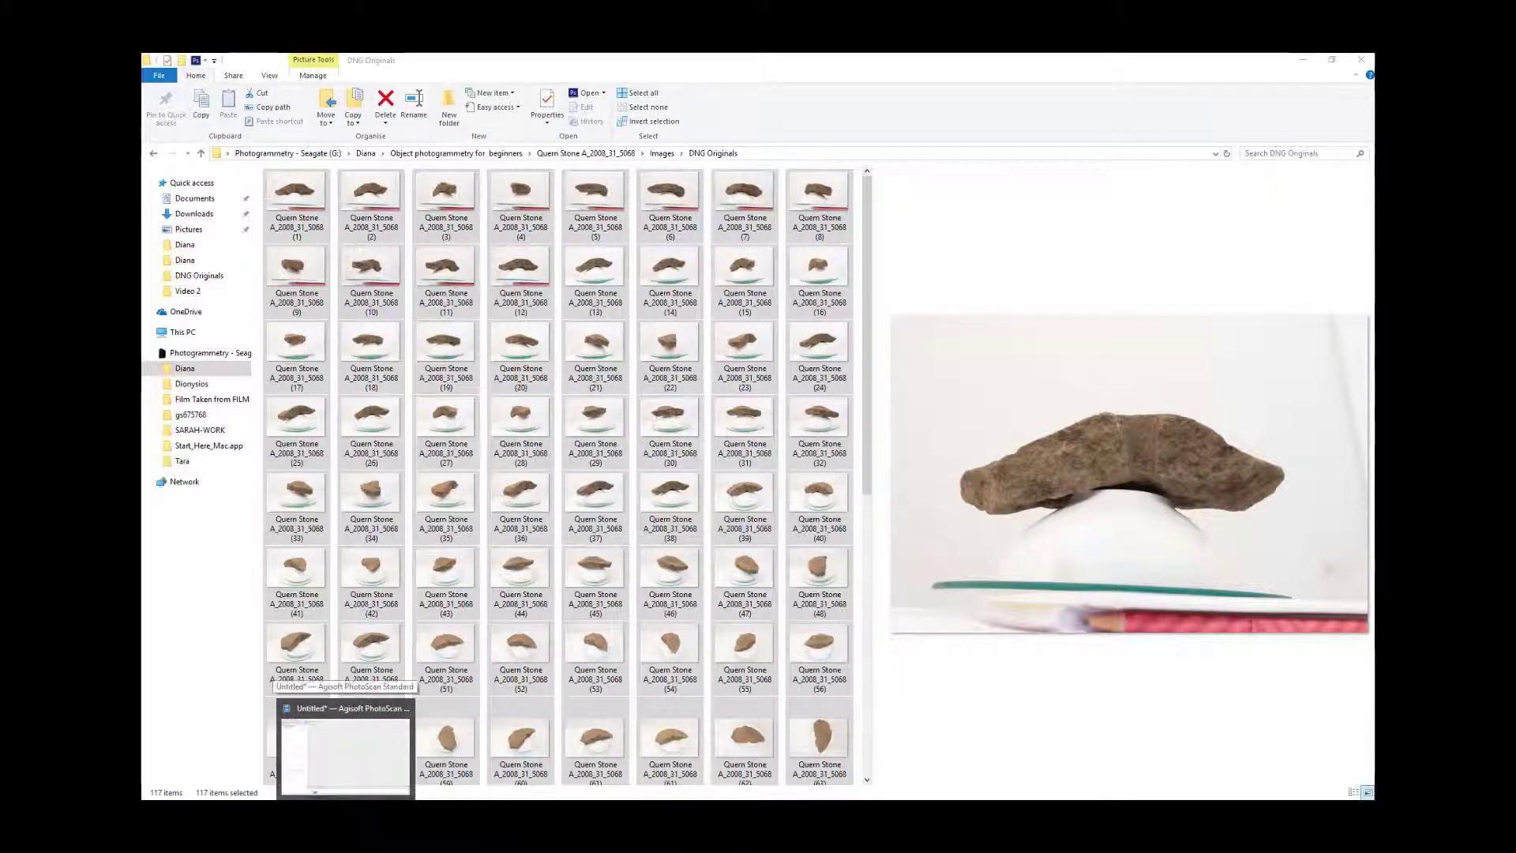
Step: Open photo (61) in PhotoScan and set the selection tool to Intelligent Scissors
{"action": "left_click", "coordinate": [345, 742]}
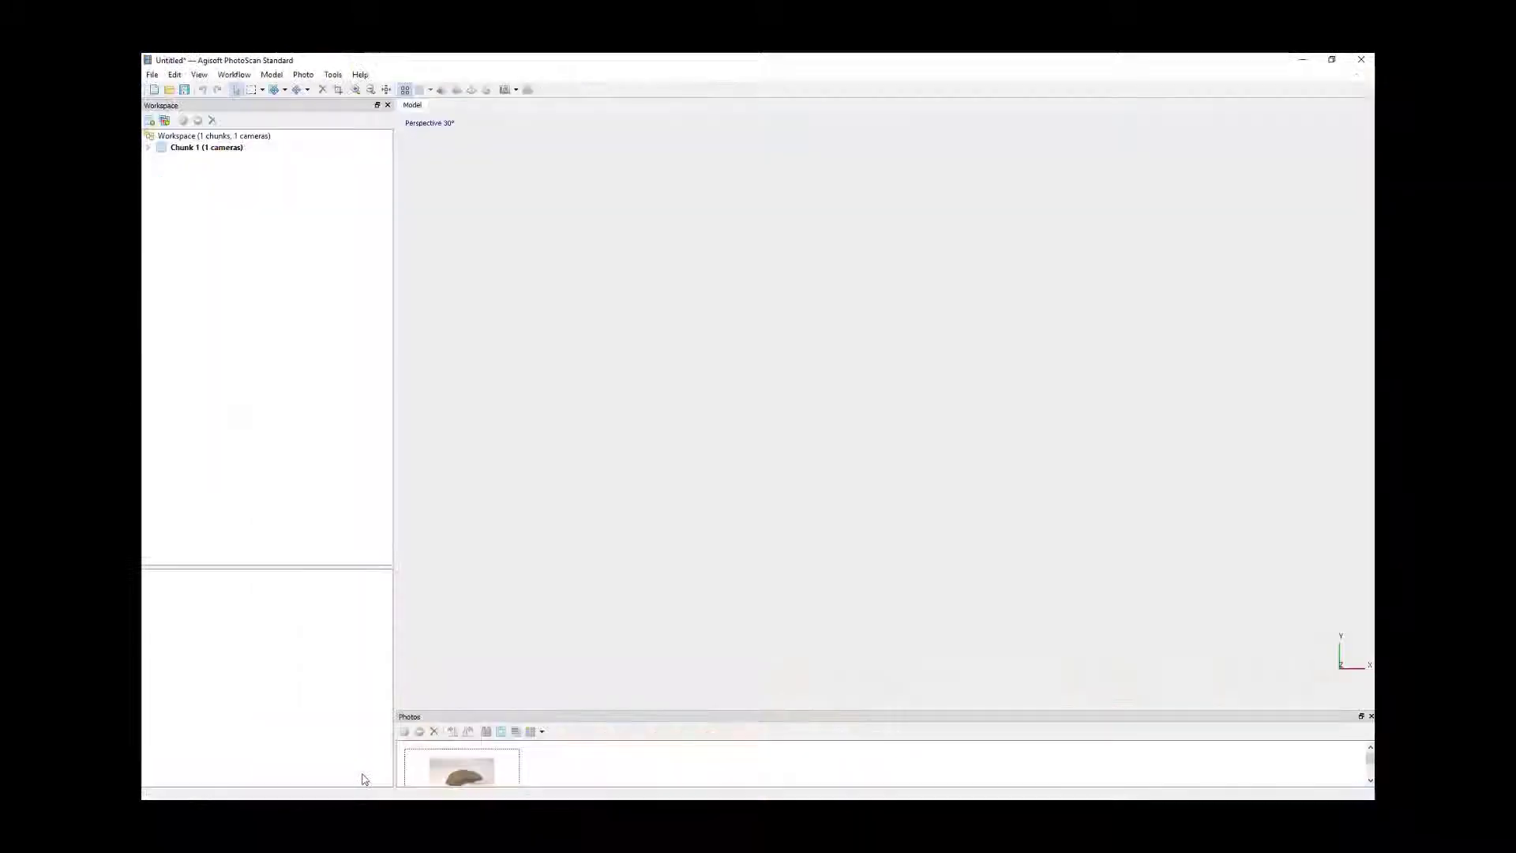
{"action": "double_click", "coordinate": [462, 769]}
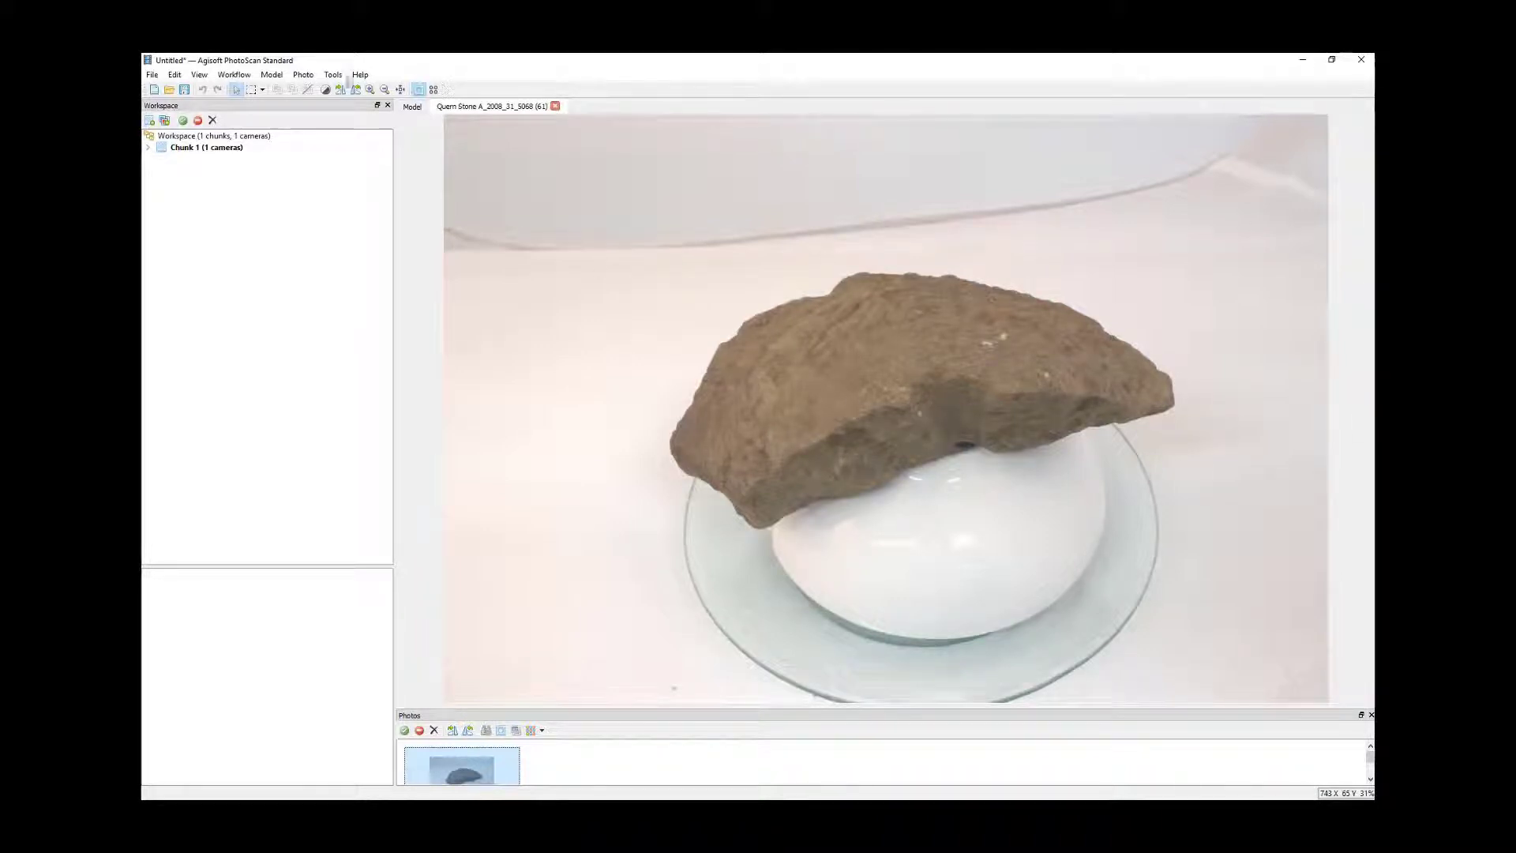
{"action": "left_click", "coordinate": [262, 90]}
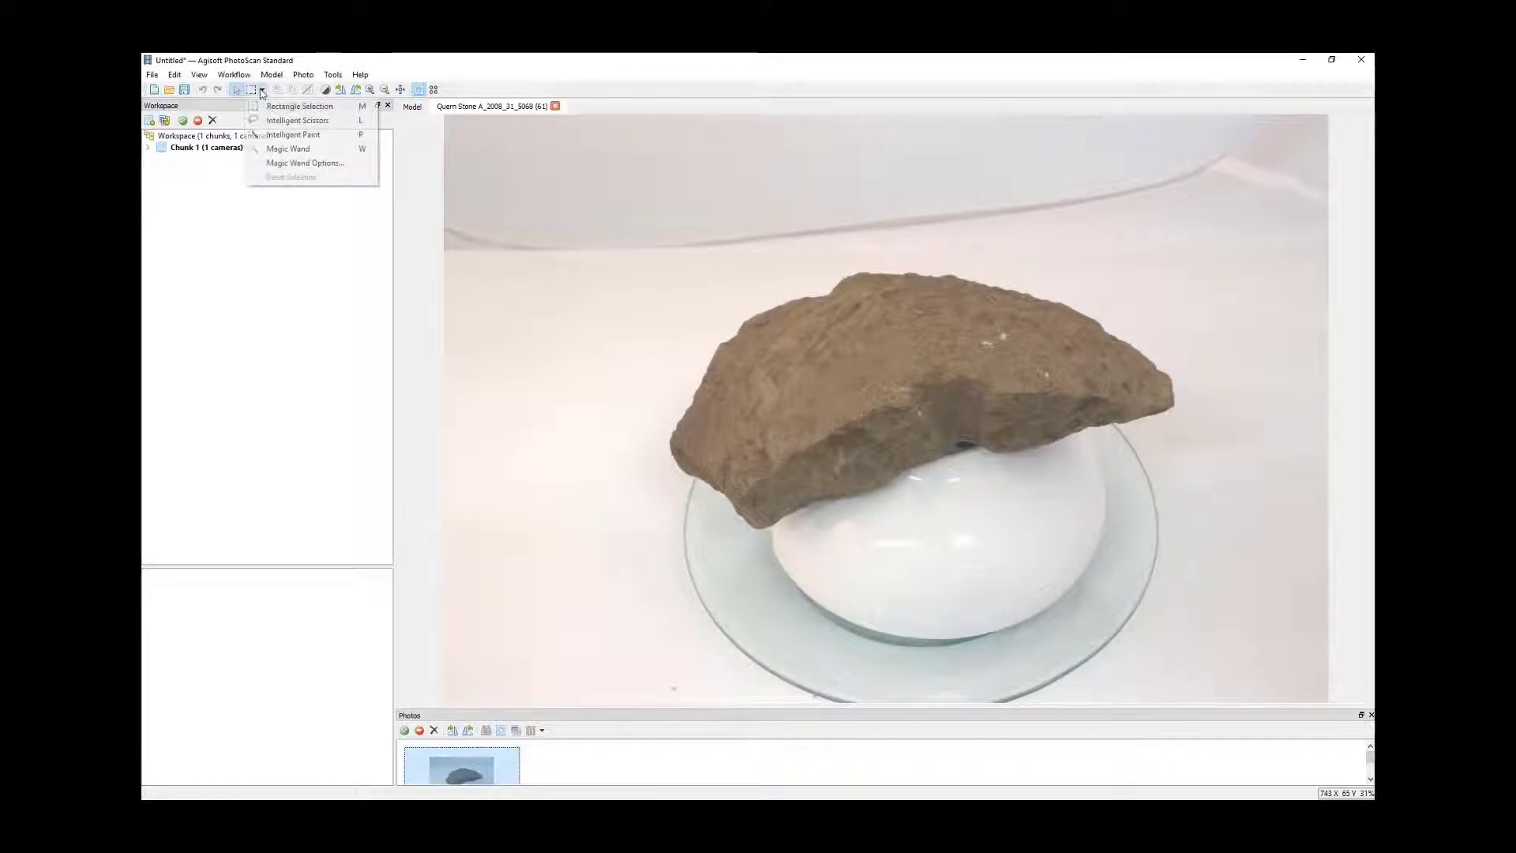
{"action": "left_click", "coordinate": [298, 120]}
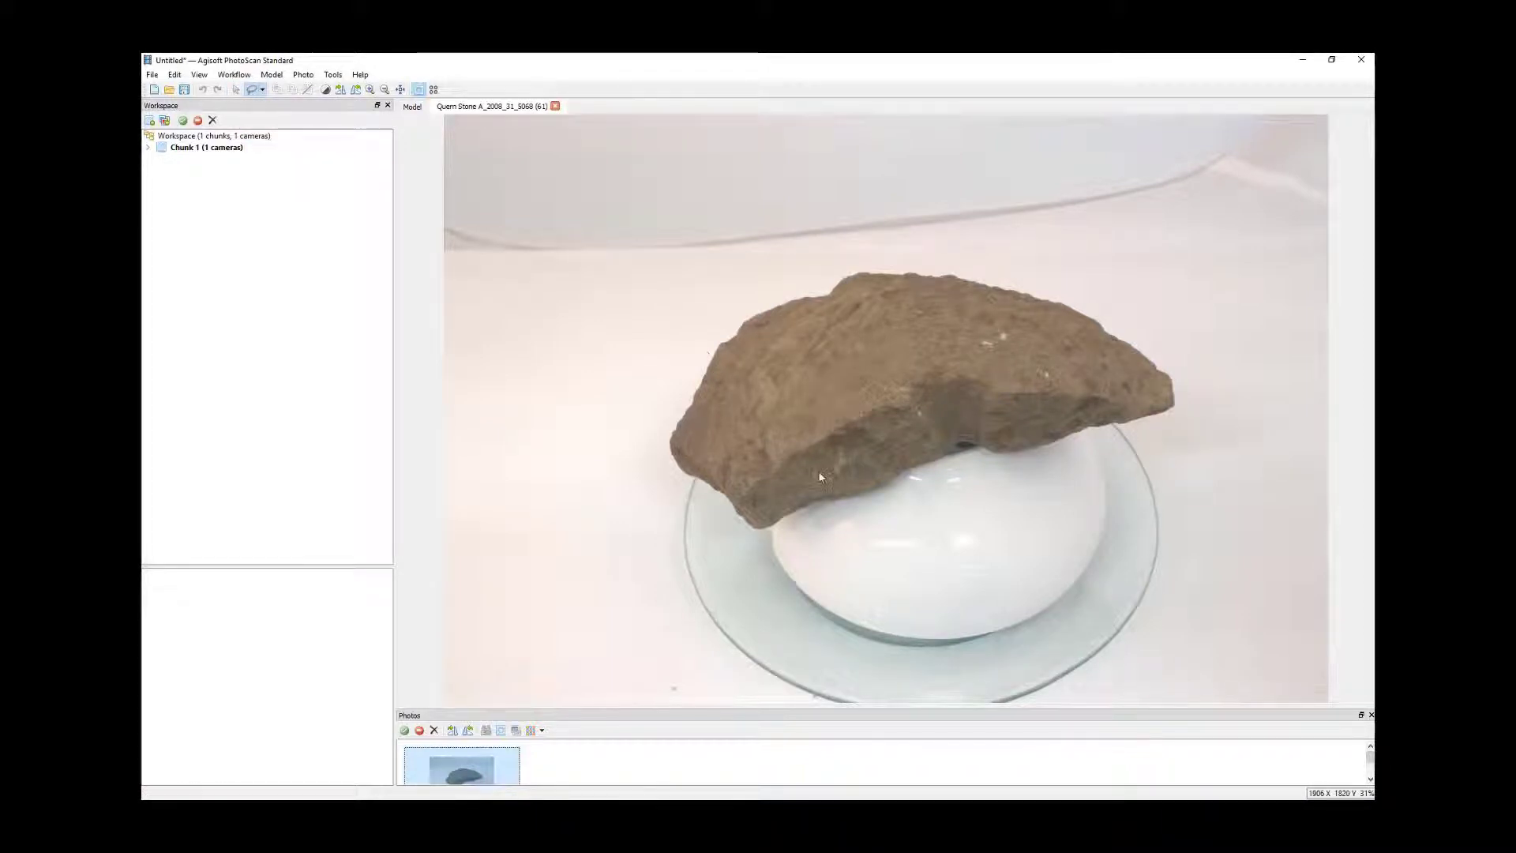
Step: Trace the stone's lower edge with intelligent-scissors points and close the outline at the start
{"action": "left_click", "coordinate": [780, 522]}
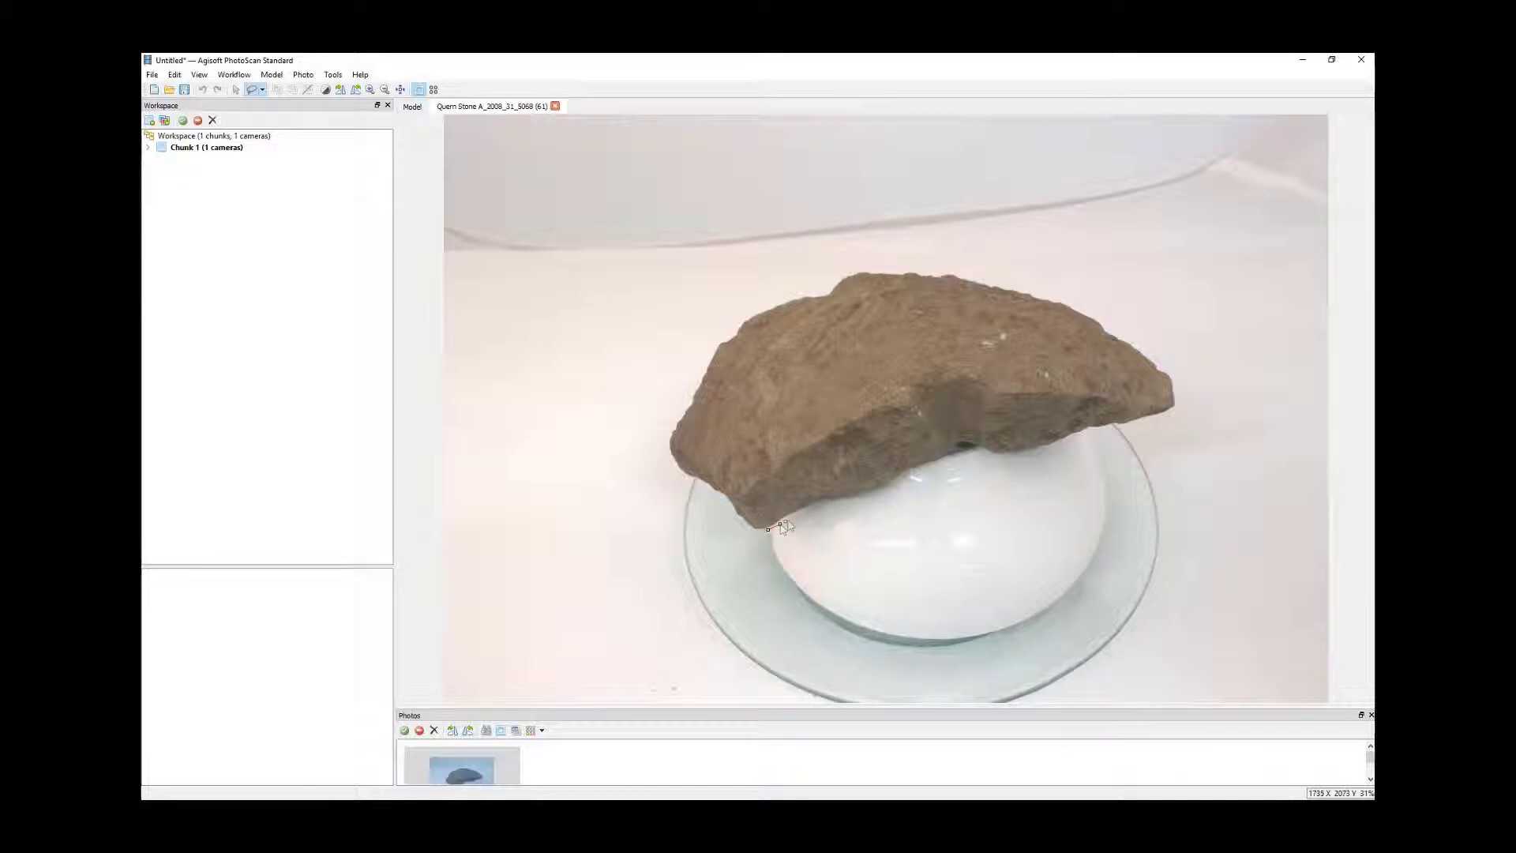
{"action": "left_click", "coordinate": [793, 516]}
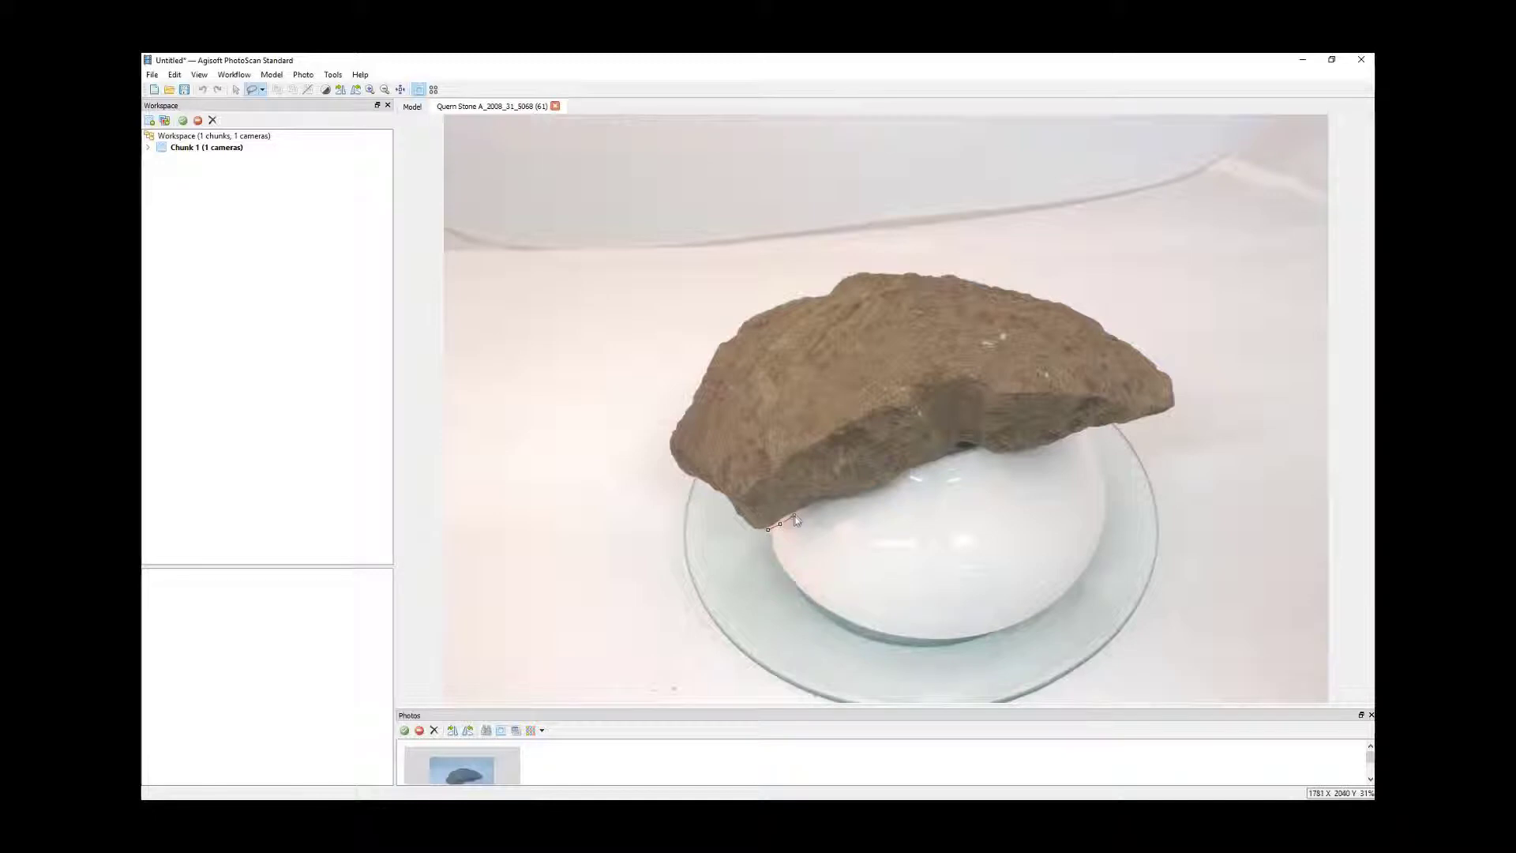
{"action": "left_click", "coordinate": [834, 510]}
{"action": "left_click", "coordinate": [874, 495]}
{"action": "left_click", "coordinate": [896, 483]}
{"action": "left_click", "coordinate": [959, 448]}
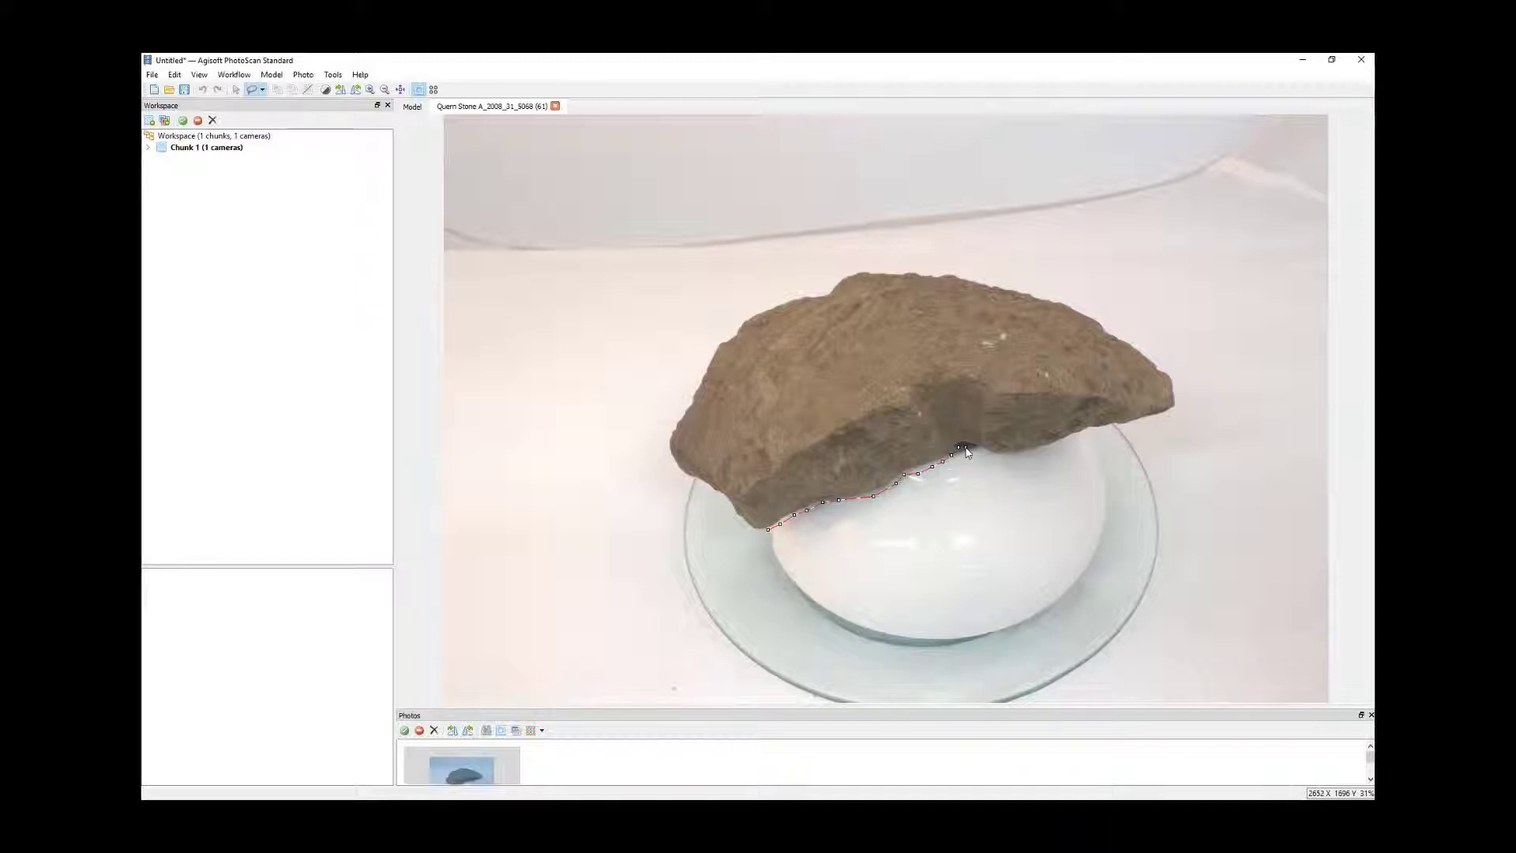
{"action": "left_click", "coordinate": [1008, 458]}
{"action": "left_click", "coordinate": [769, 530]}
{"action": "mouse_move", "coordinate": [536, 821]}
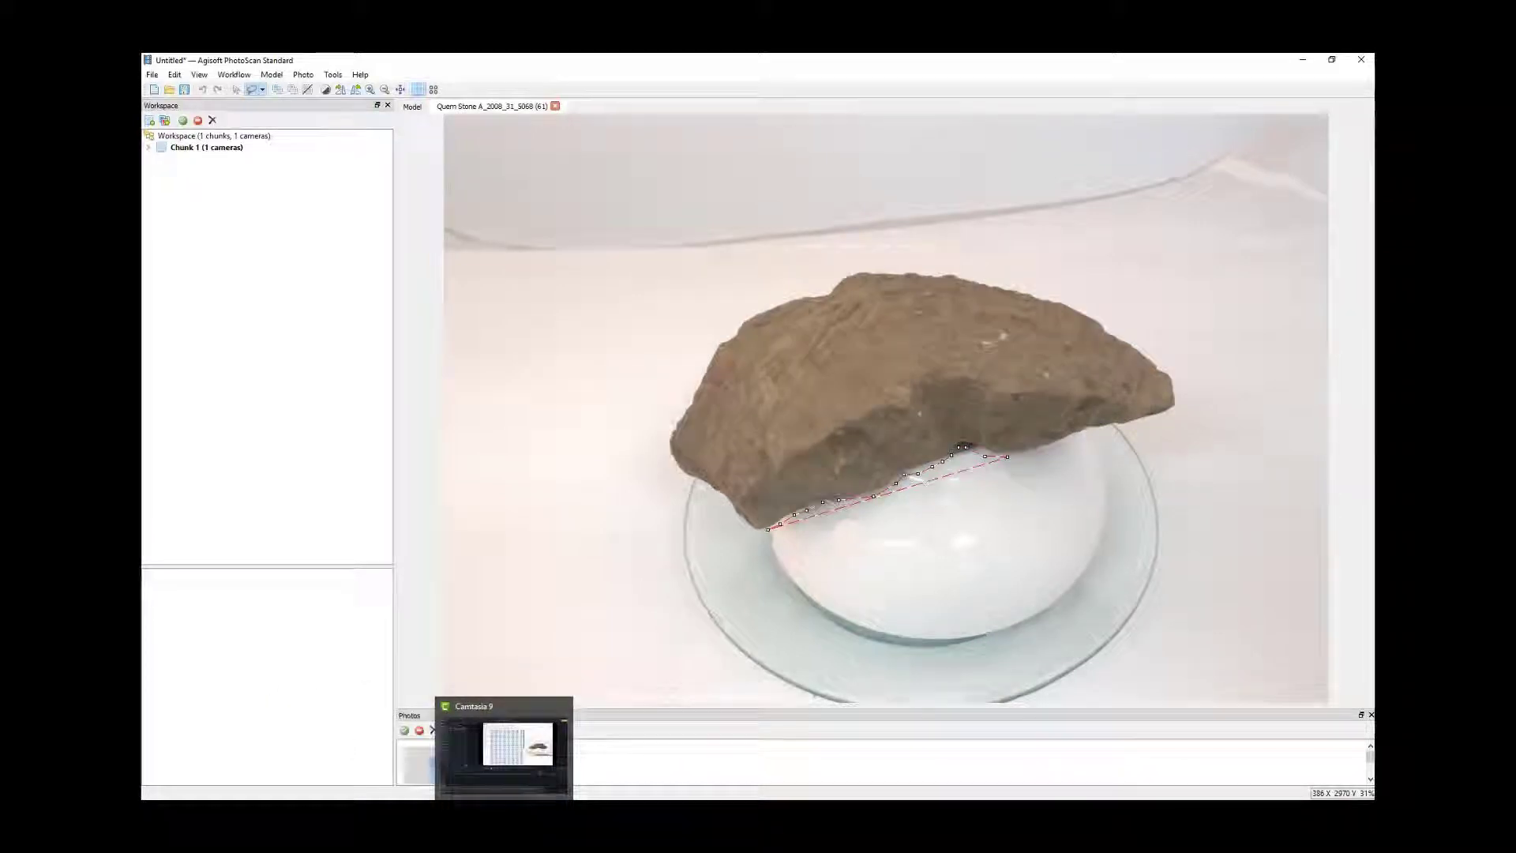
Step: Switch to Photoshop and create a new action, naming it 'Masking'
{"action": "left_click", "coordinate": [535, 821]}
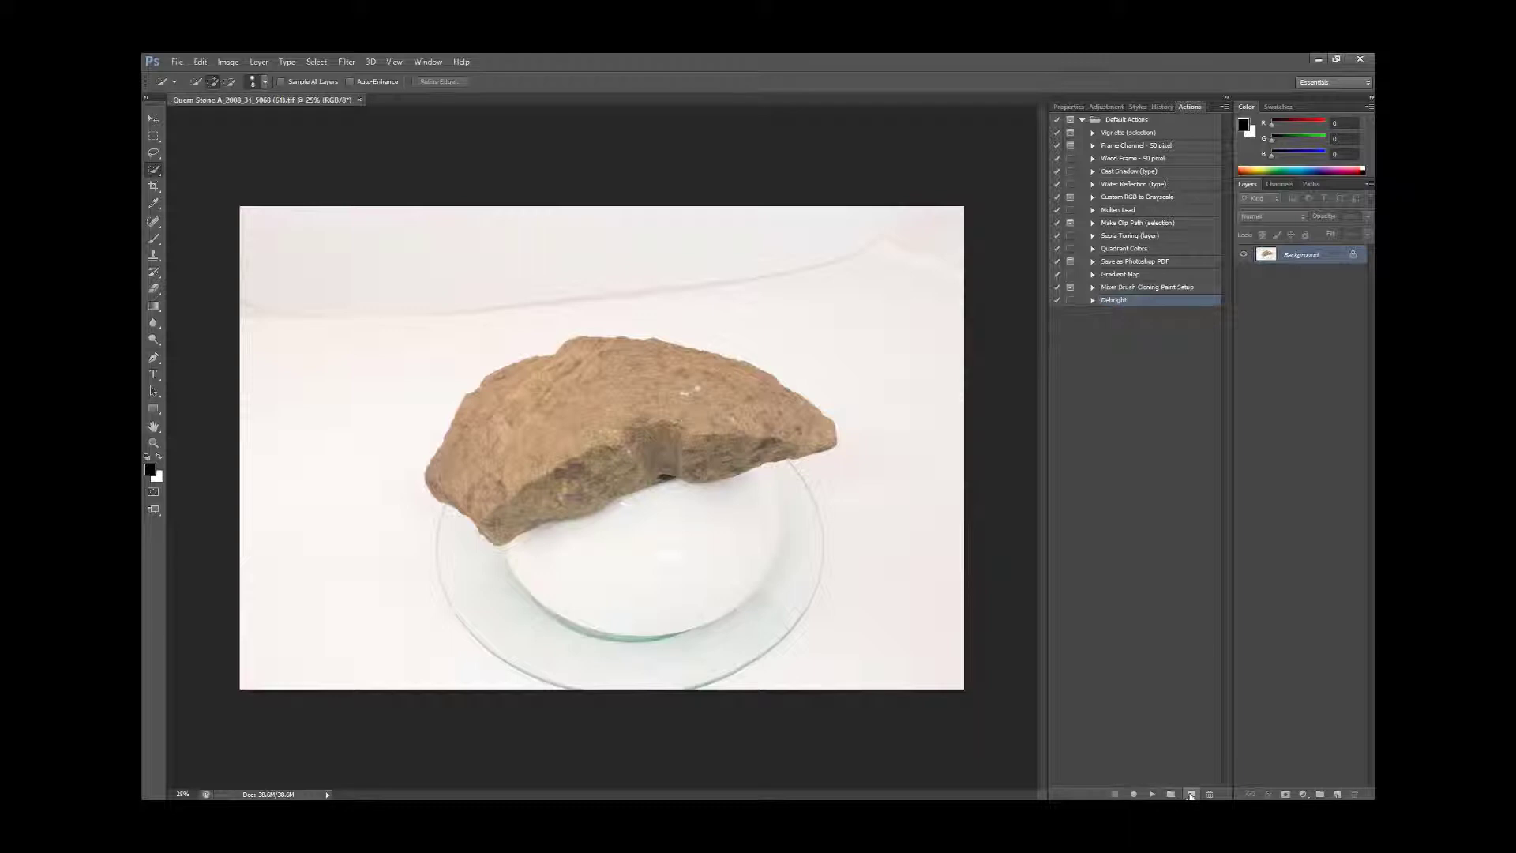
{"action": "left_click", "coordinate": [1191, 795]}
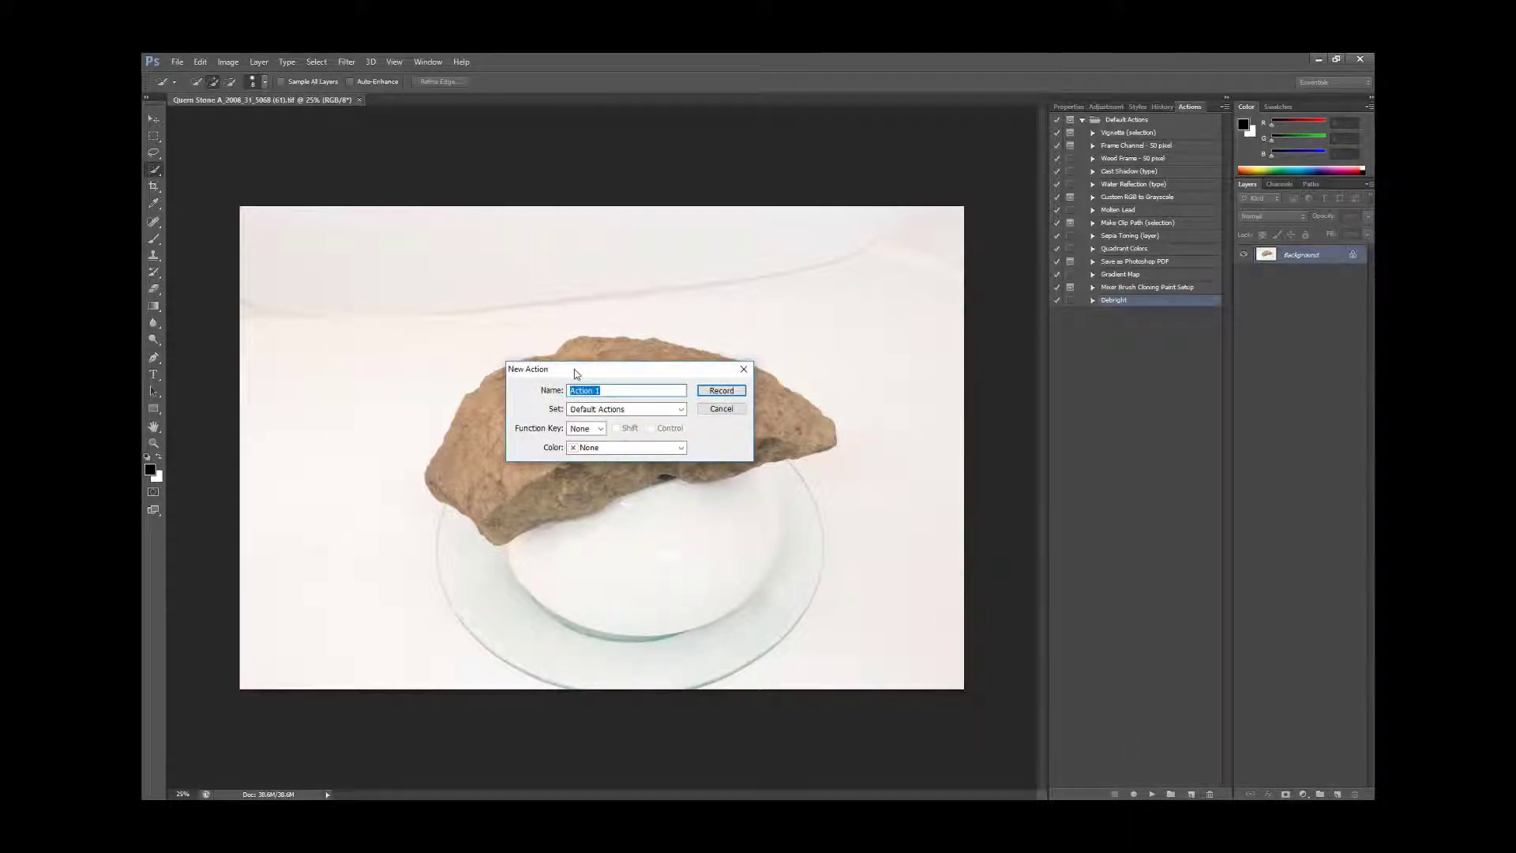
{"action": "type", "text": "Masking"}
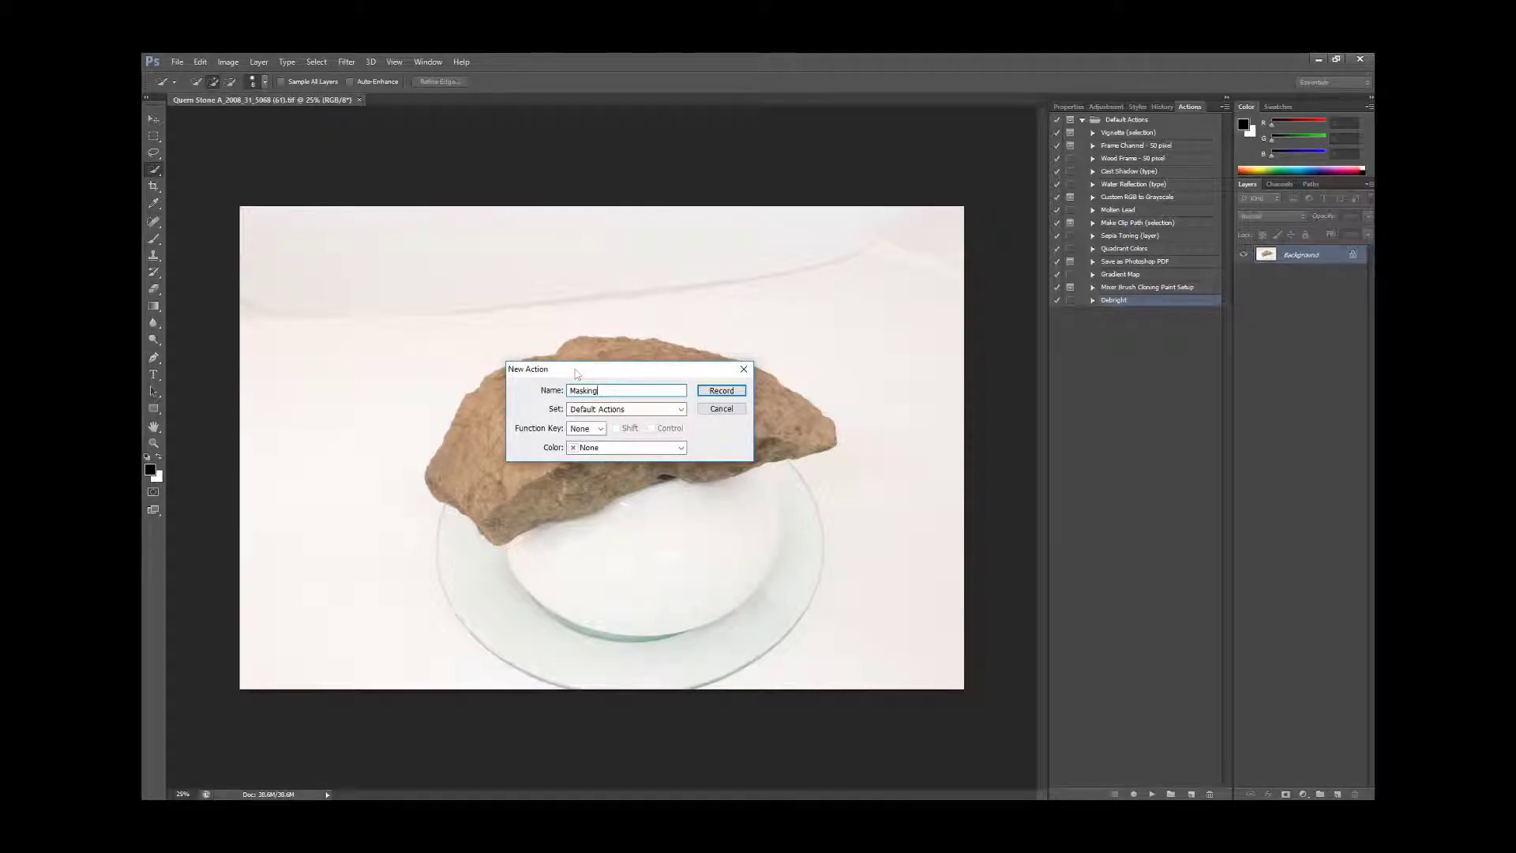
Step: Begin then pause recording Masking, and Quick Select the whole rock
{"action": "left_click", "coordinate": [720, 390]}
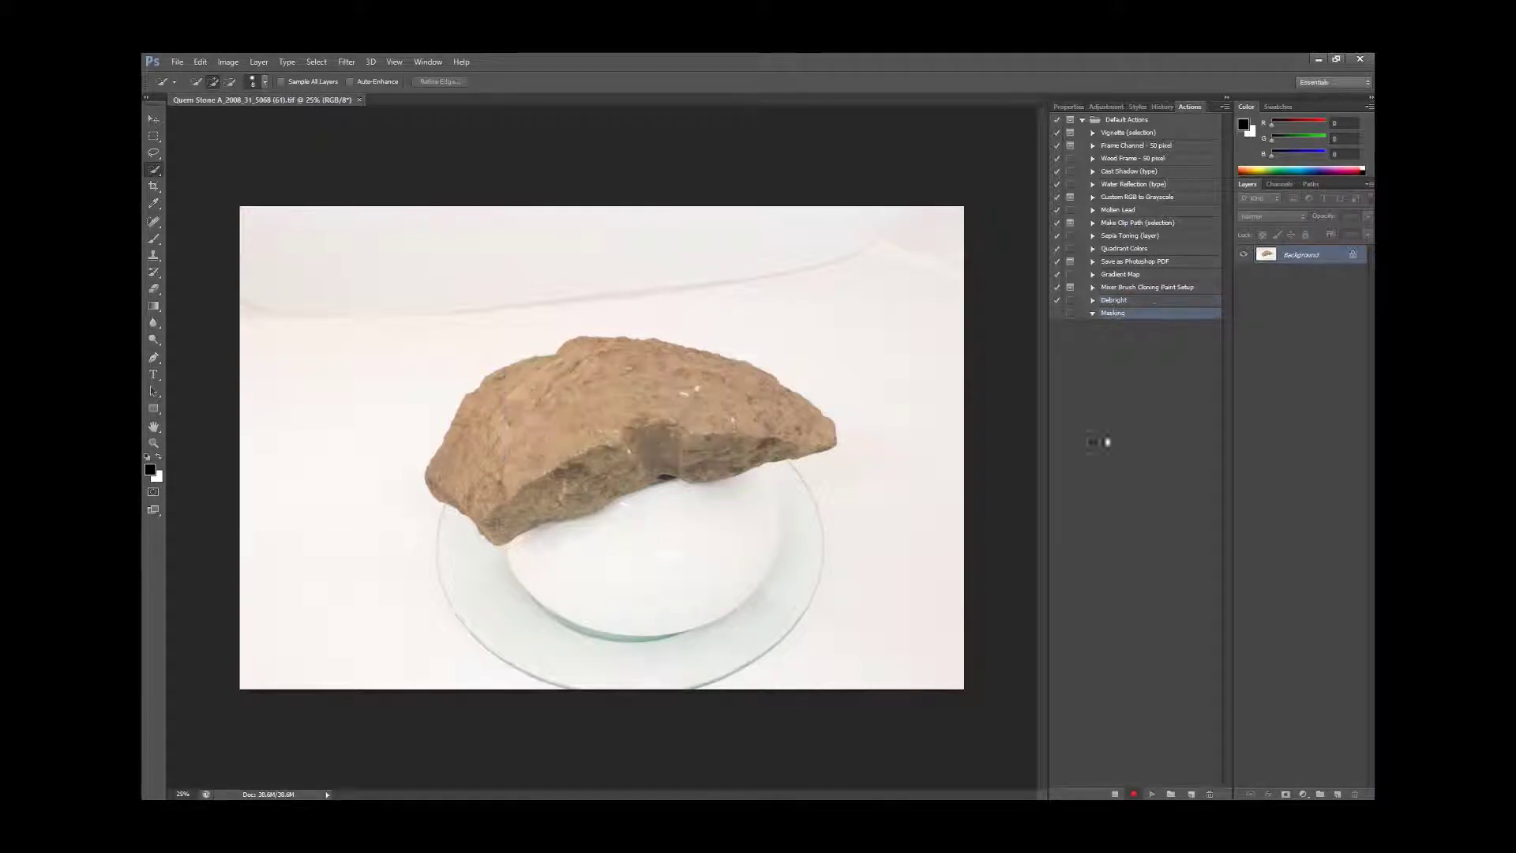
{"action": "left_click", "coordinate": [1114, 793]}
{"action": "mouse_move", "coordinate": [493, 513]}
{"action": "left_mouse_down"}
{"action": "mouse_move", "coordinate": [535, 466]}
{"action": "mouse_move", "coordinate": [474, 395]}
{"action": "mouse_move", "coordinate": [600, 371]}
{"action": "left_mouse_up"}
Step: Zoom in and Alt-subtract the white dome from the rock selection's lower edge
{"action": "scroll", "coordinate": [677, 480], "scroll_direction": "up", "scroll_amount": 3}
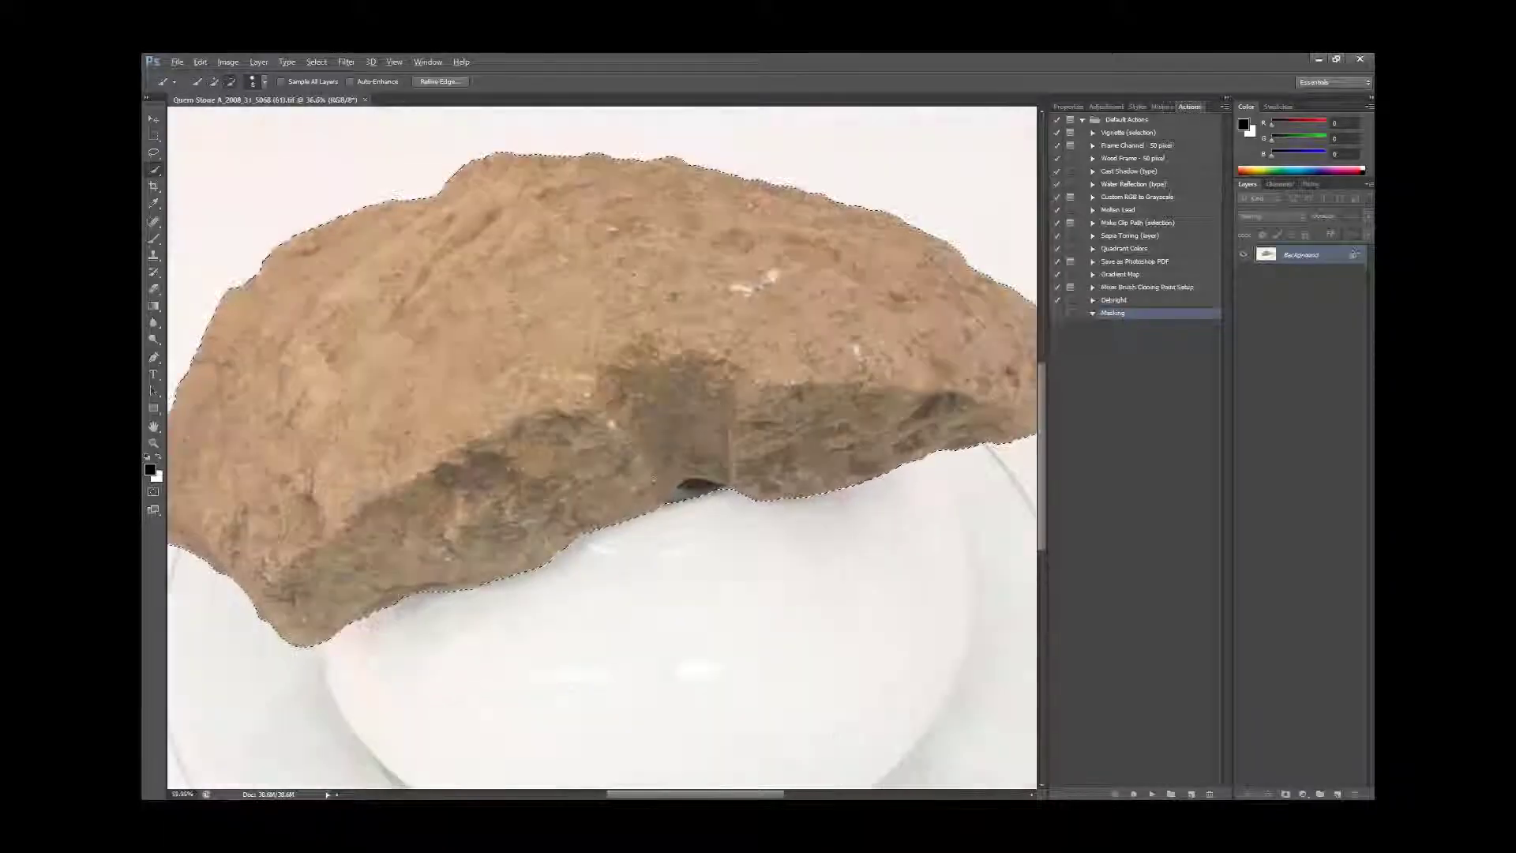
{"action": "scroll", "coordinate": [653, 478], "scroll_direction": "up", "scroll_amount": 4}
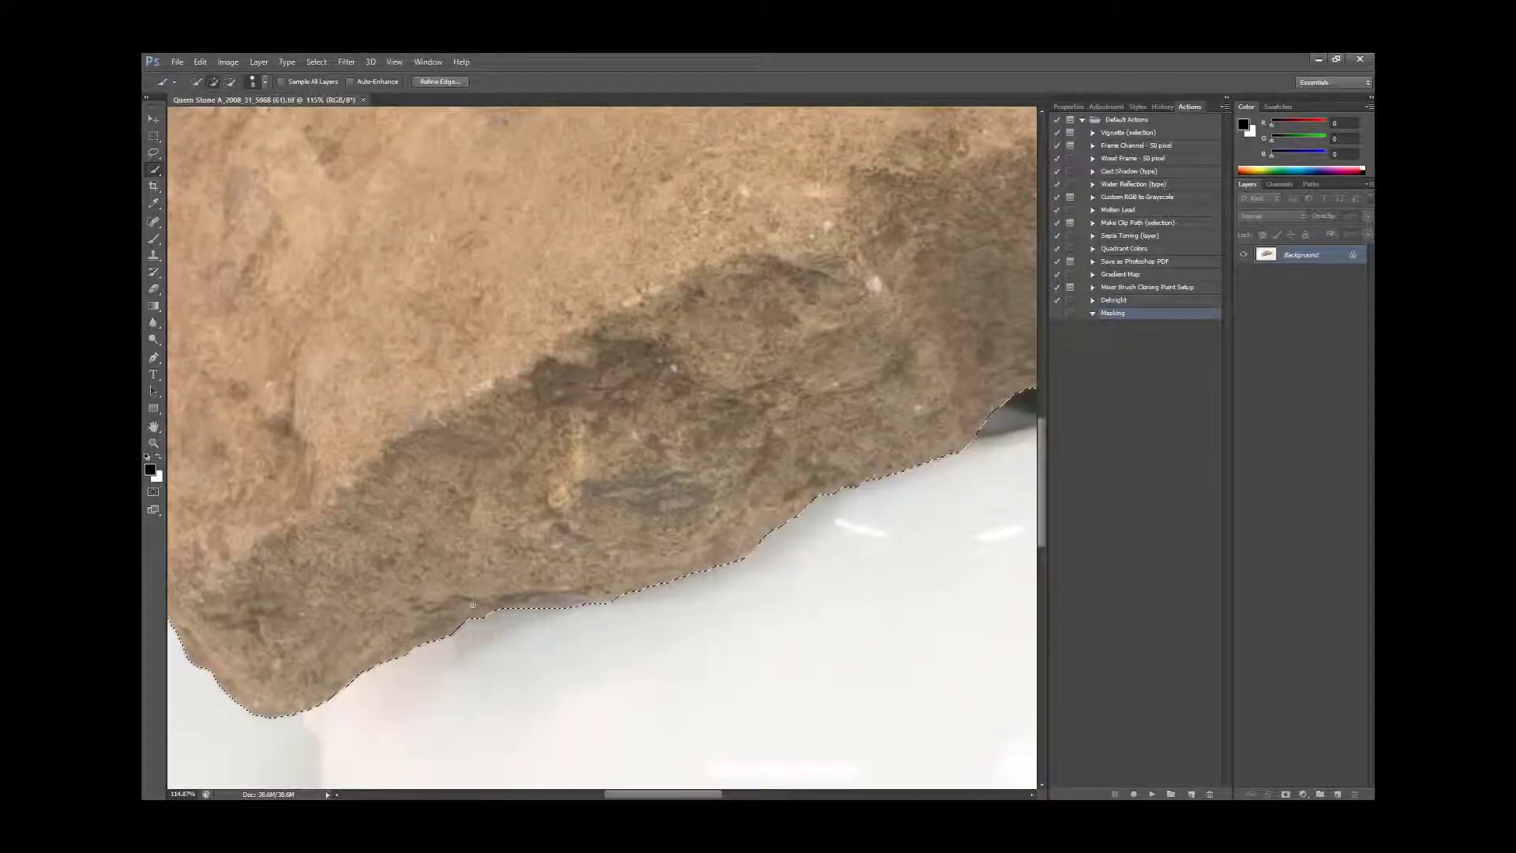
{"action": "key", "text": "alt"}
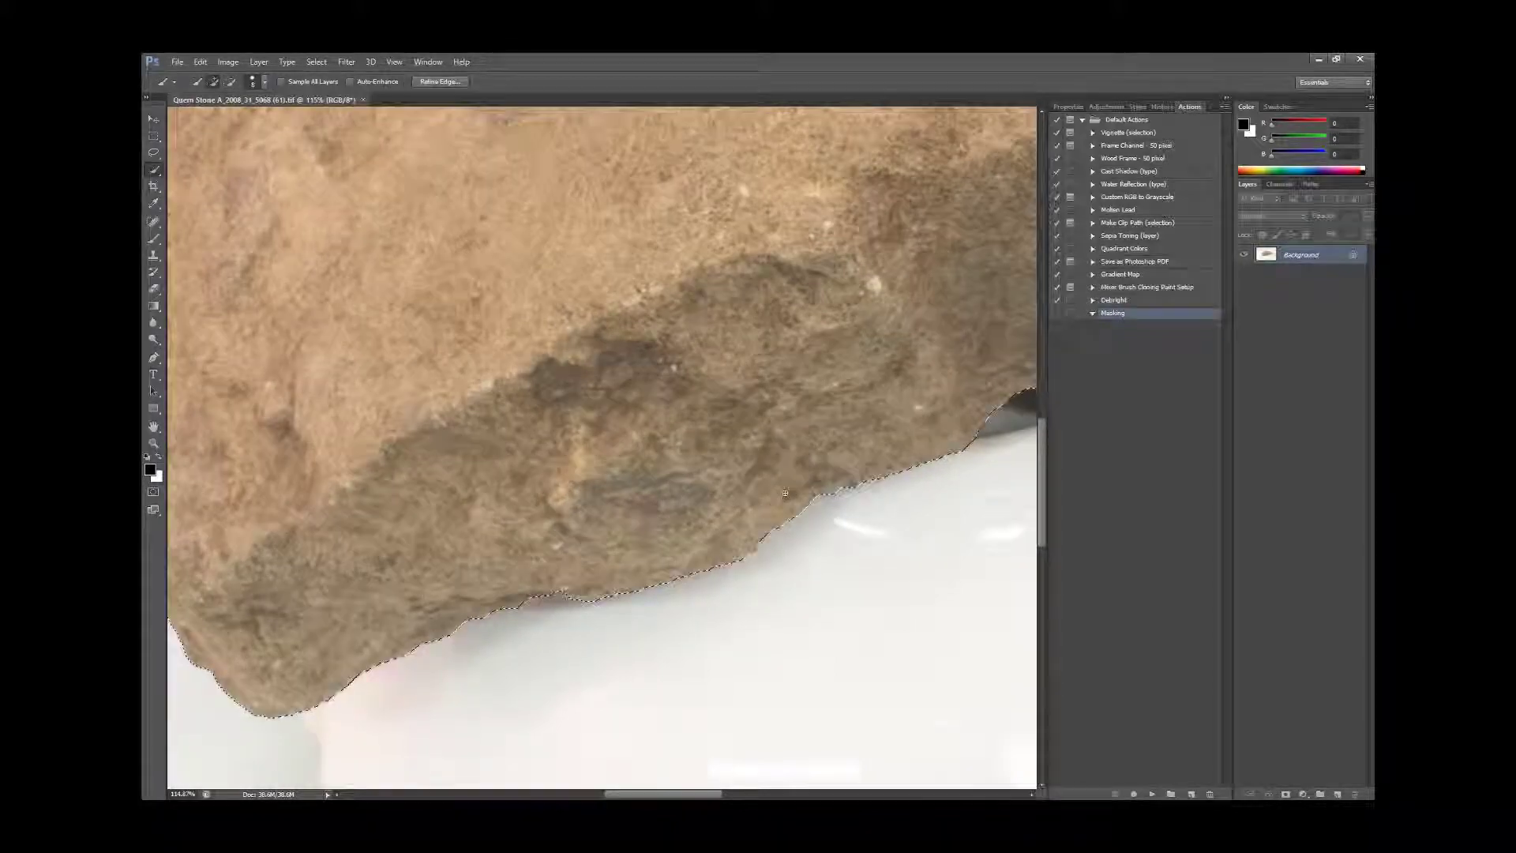
{"action": "scroll", "coordinate": [786, 493], "scroll_direction": "down", "scroll_amount": 3}
{"action": "scroll", "coordinate": [785, 493], "scroll_direction": "down", "scroll_amount": 4}
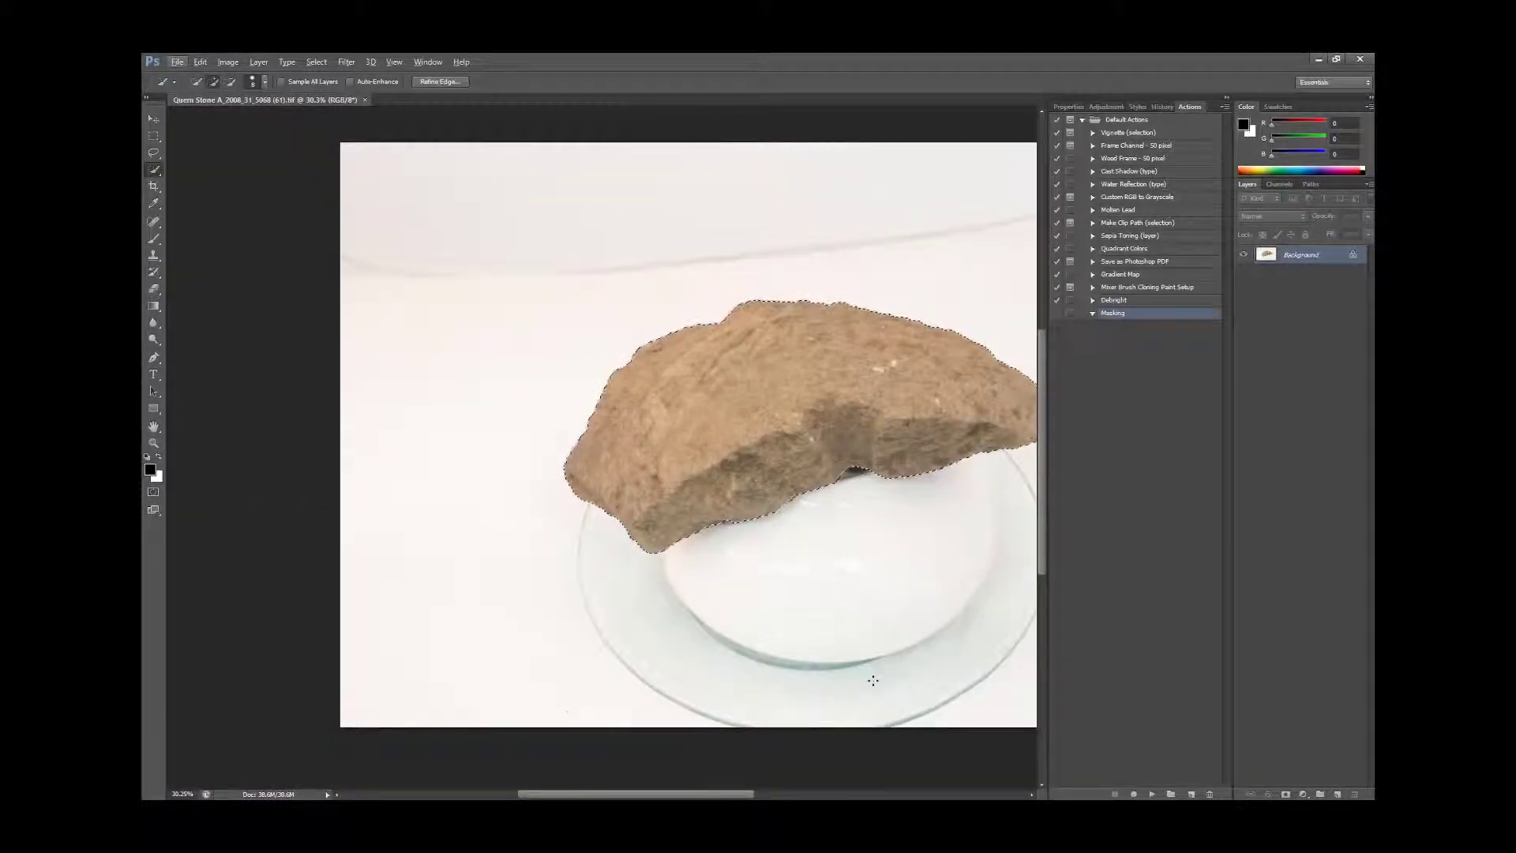
{"action": "scroll", "coordinate": [860, 668], "scroll_direction": "down", "scroll_amount": 1}
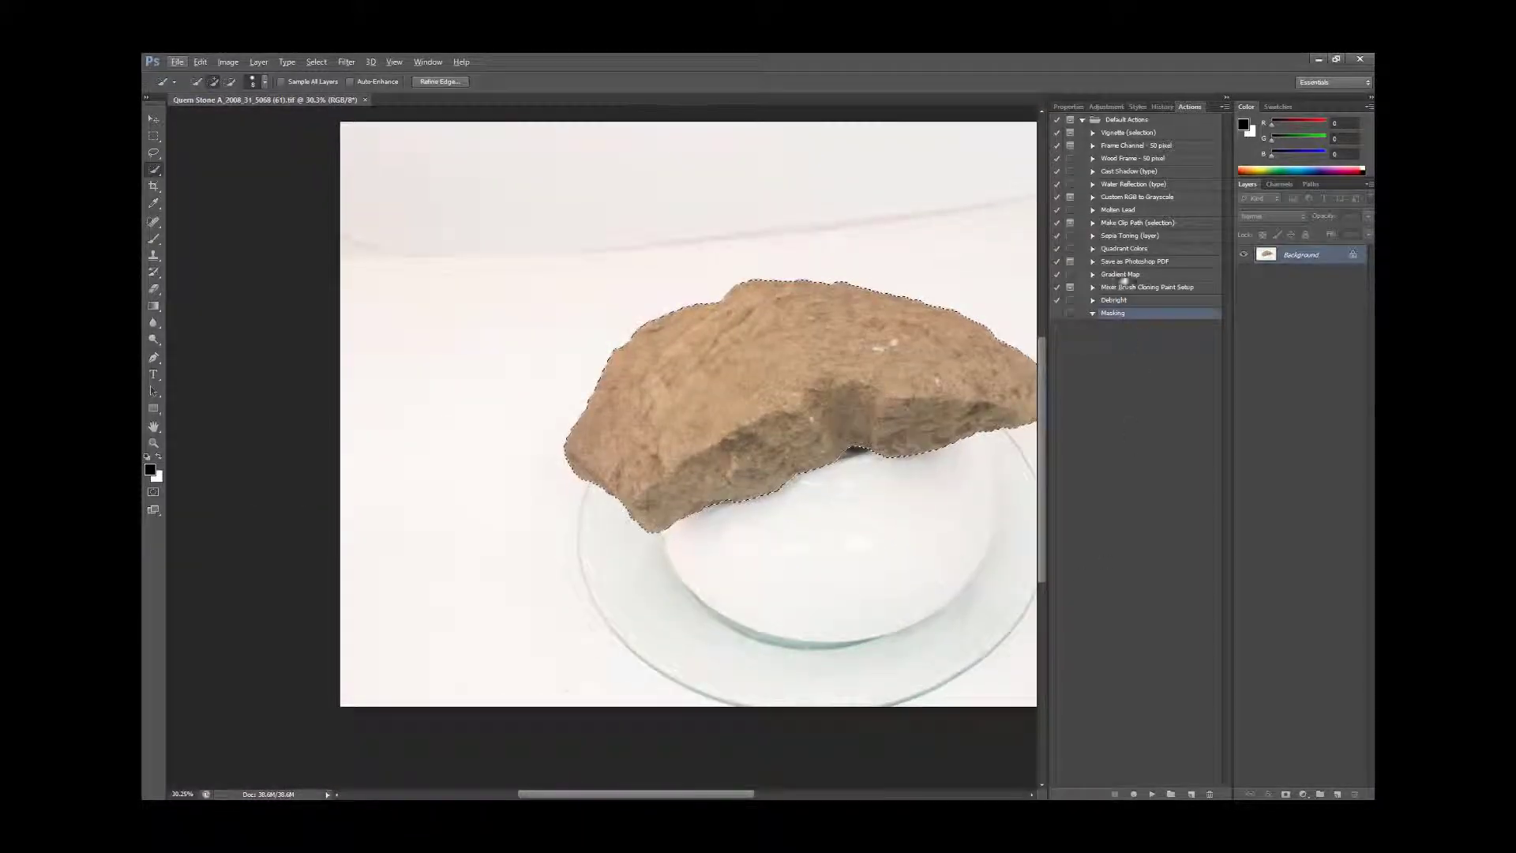
Step: Resume recording and add a layer mask hiding everything but the rock
{"action": "left_click", "coordinate": [1133, 793]}
{"action": "left_click", "coordinate": [1286, 793]}
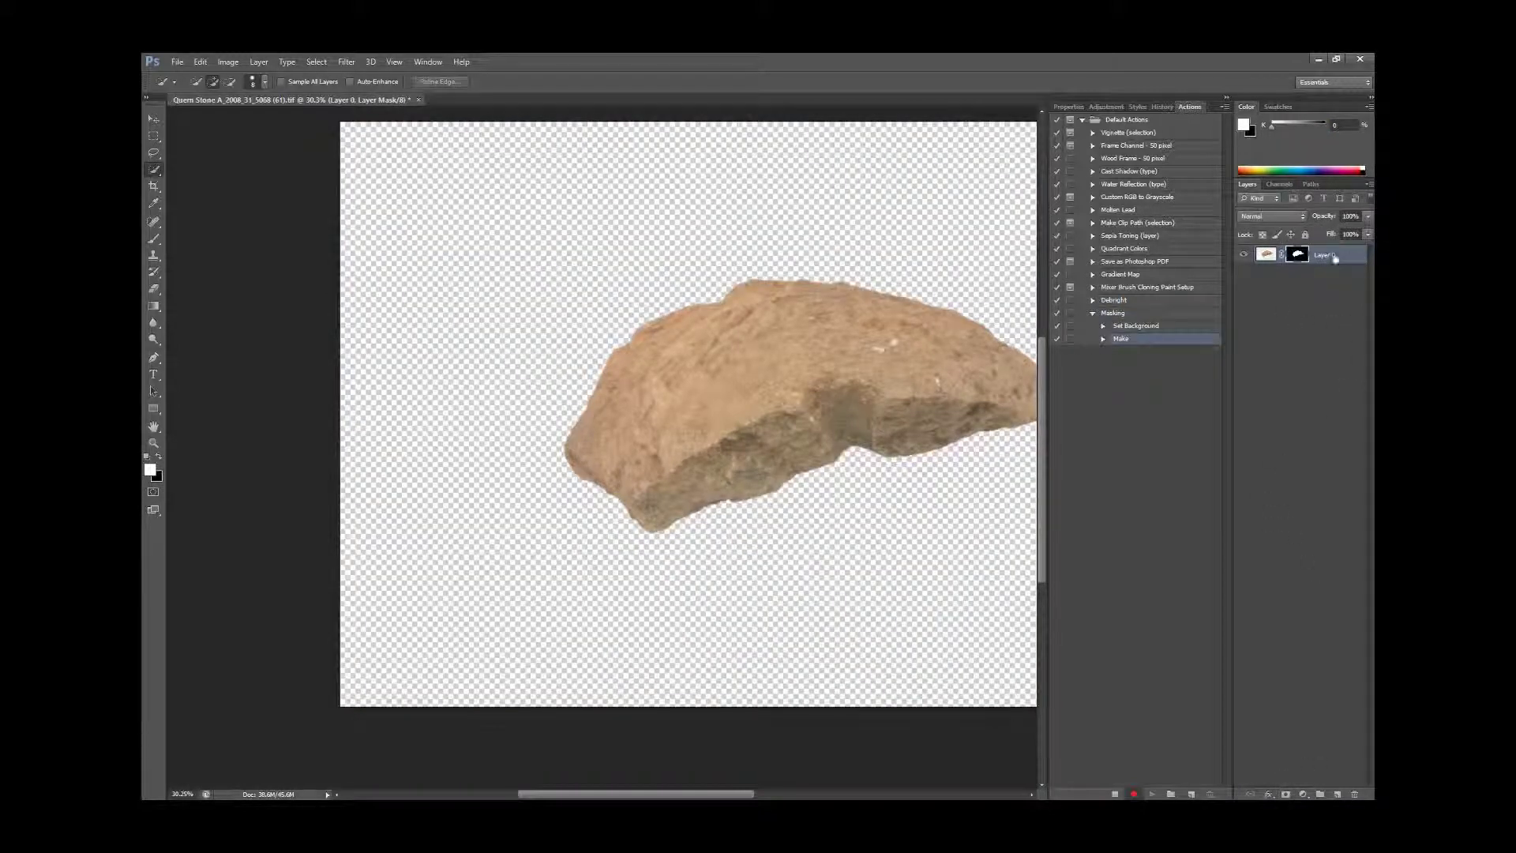
{"action": "left_click_drag", "start_coordinate": [1301, 259], "coordinate": [1307, 309]}
Step: Save the image as an uncompressed TIFF in TIFF Masked and stop recording
{"action": "left_click", "coordinate": [178, 62]}
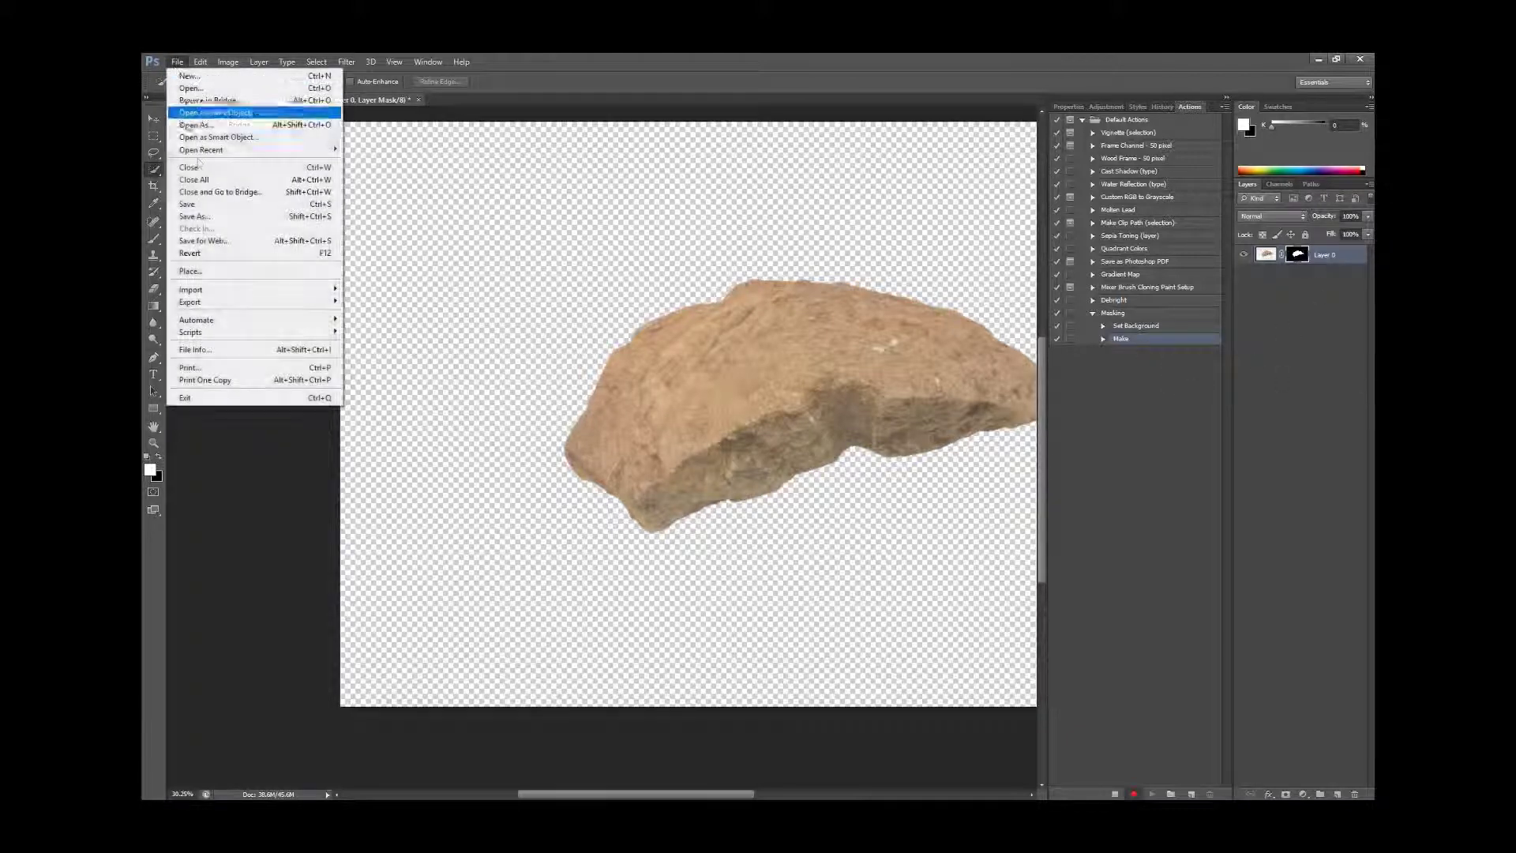
{"action": "left_click", "coordinate": [196, 218]}
{"action": "left_click", "coordinate": [842, 193]}
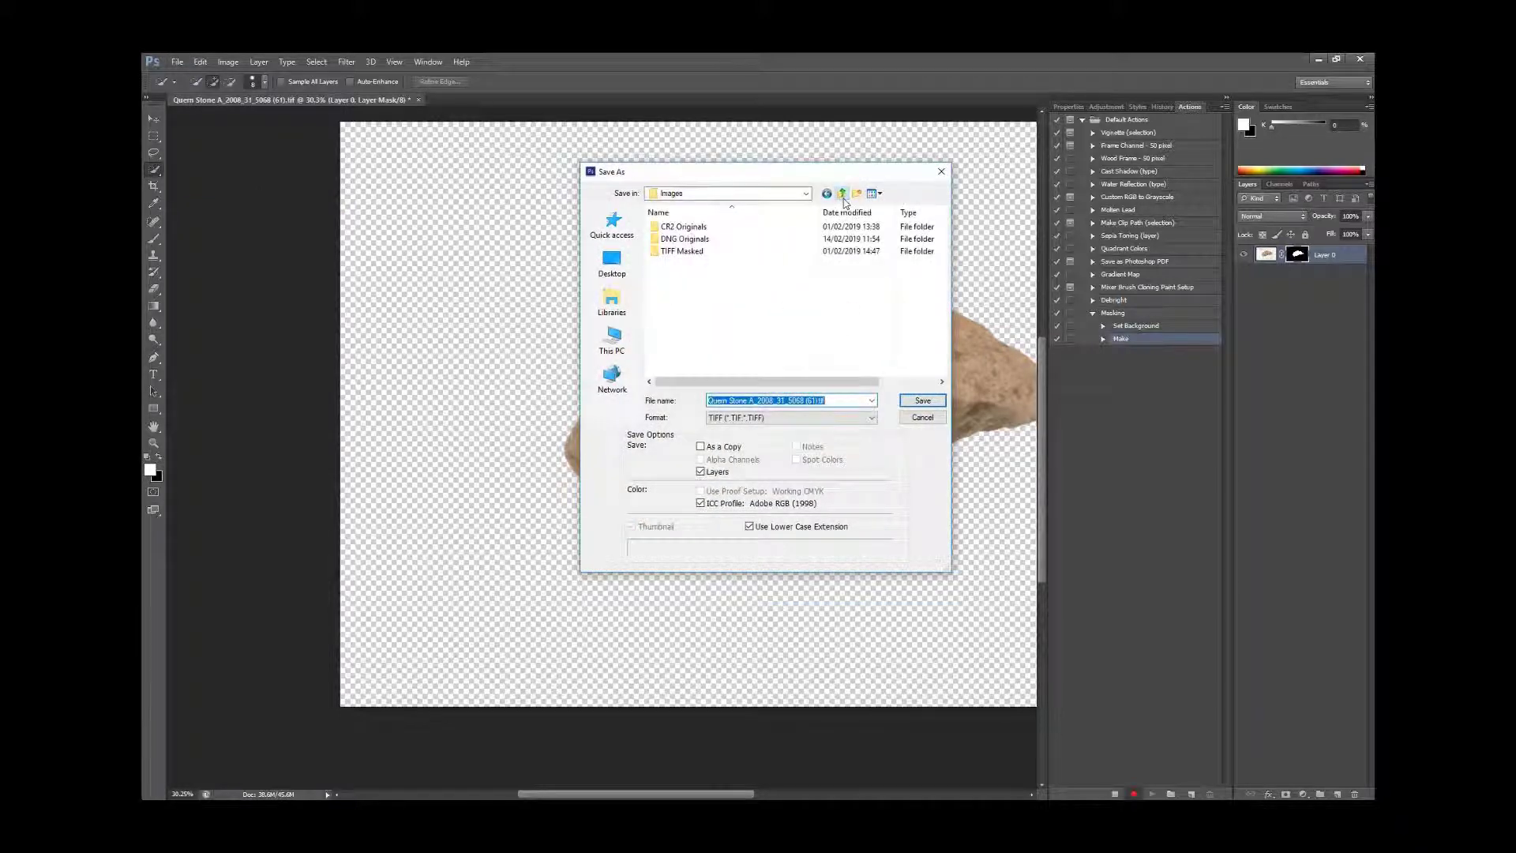
{"action": "double_click", "coordinate": [671, 250]}
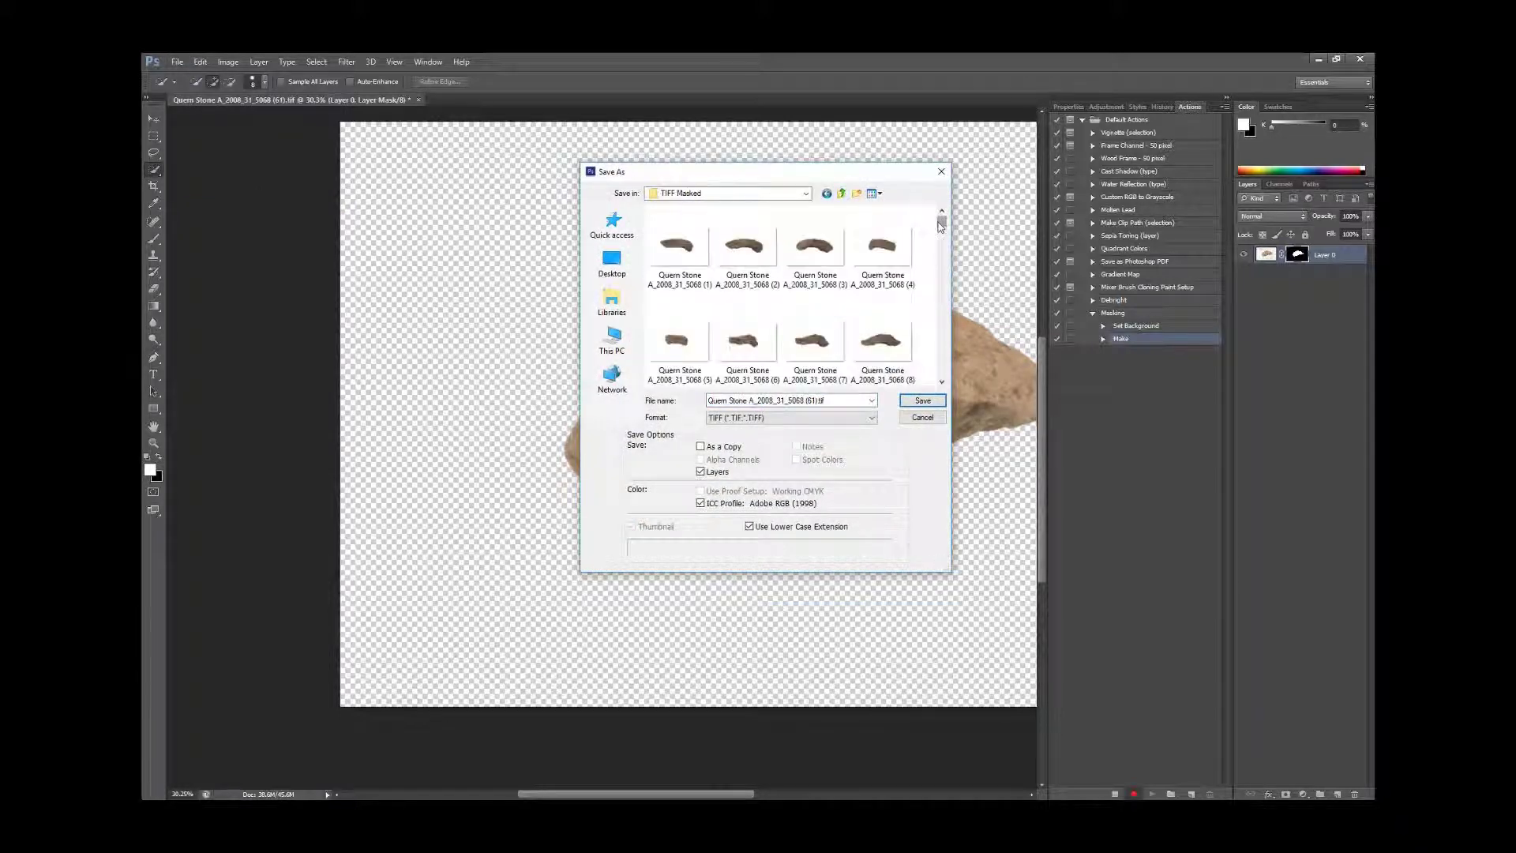
{"action": "scroll", "coordinate": [890, 371], "scroll_direction": "down", "scroll_amount": 15}
{"action": "left_click", "coordinate": [918, 400]}
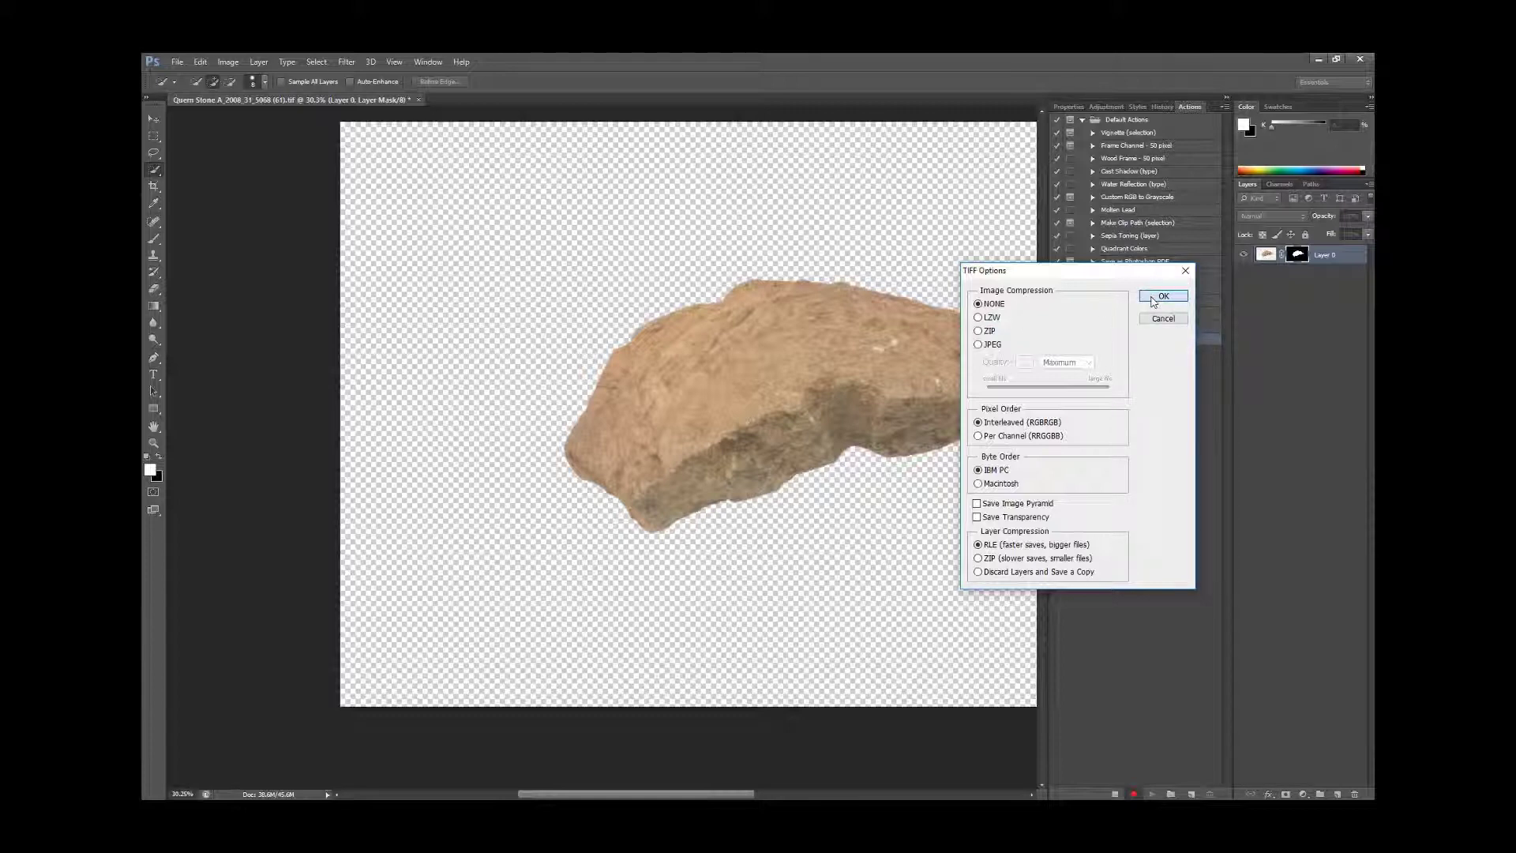
{"action": "left_click", "coordinate": [1152, 296]}
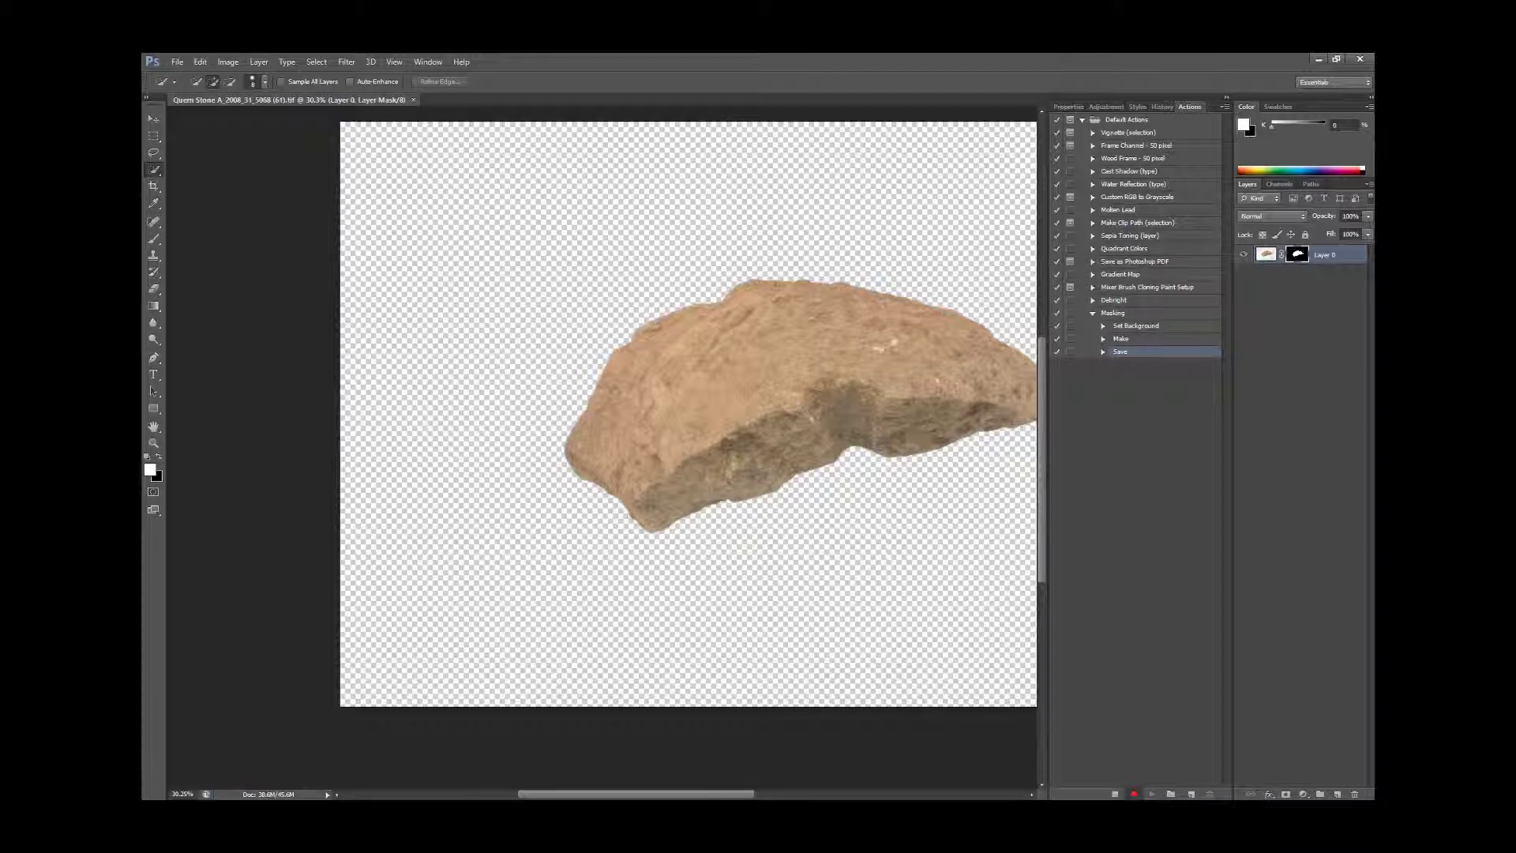
{"action": "left_click", "coordinate": [1114, 793]}
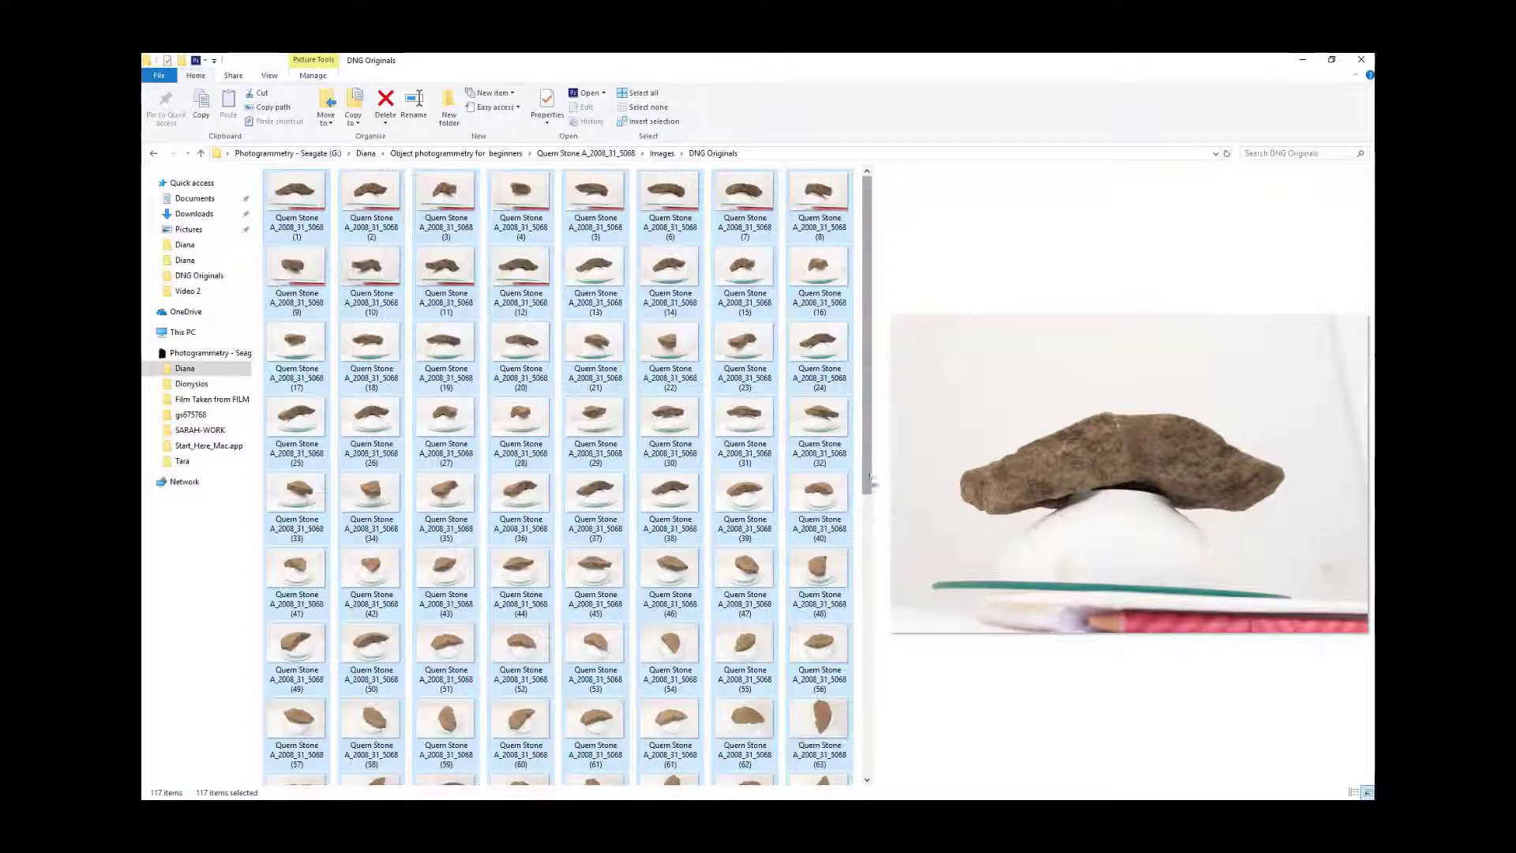
Step: Open photo (62) from the DNG Originals folder
{"action": "left_click_drag", "start_coordinate": [868, 474], "coordinate": [870, 685]}
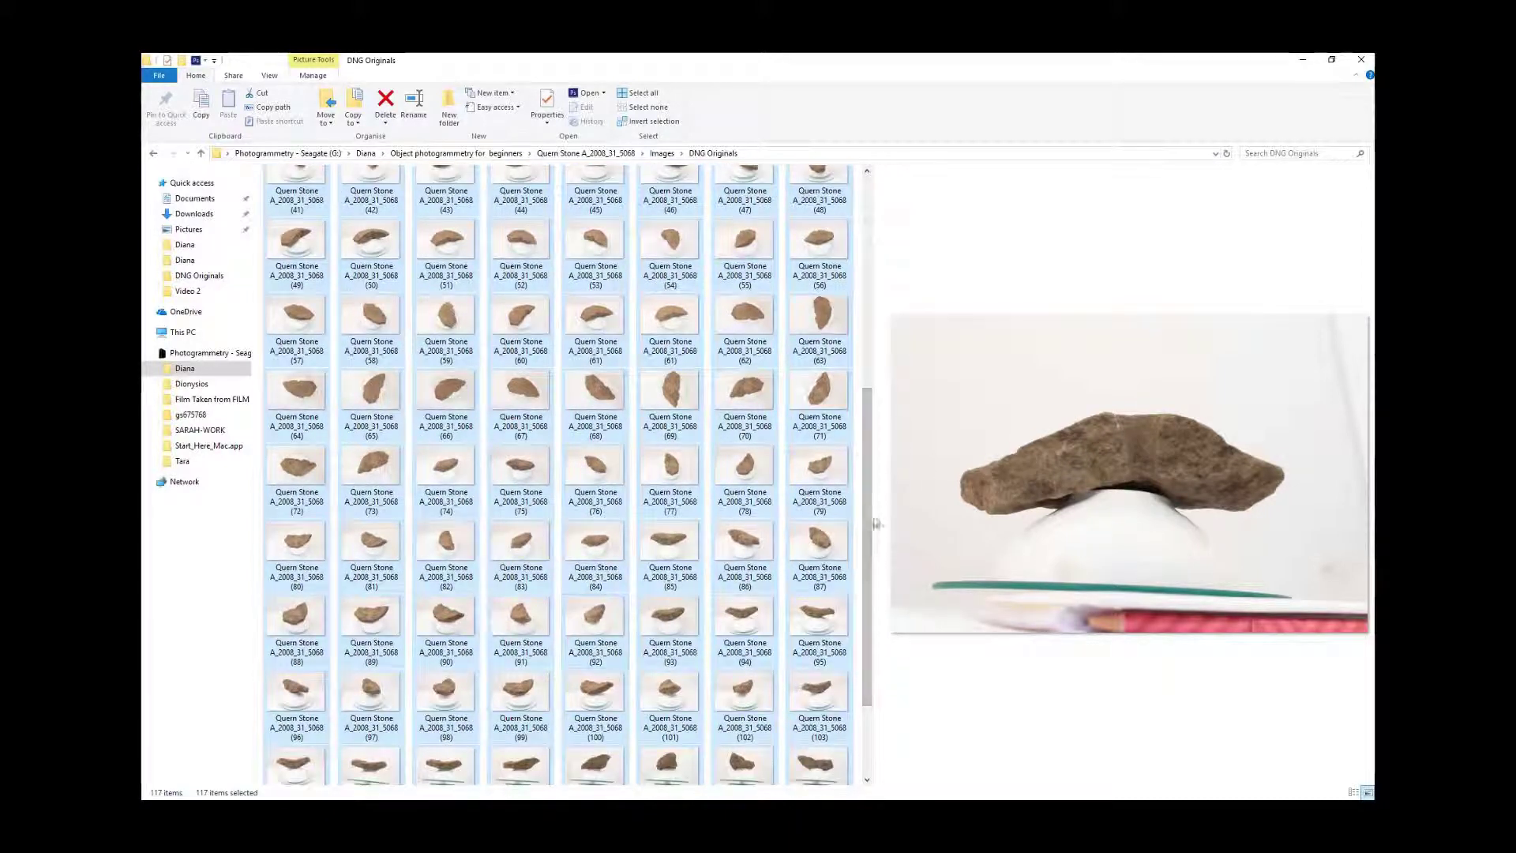
{"action": "left_click", "coordinate": [820, 316]}
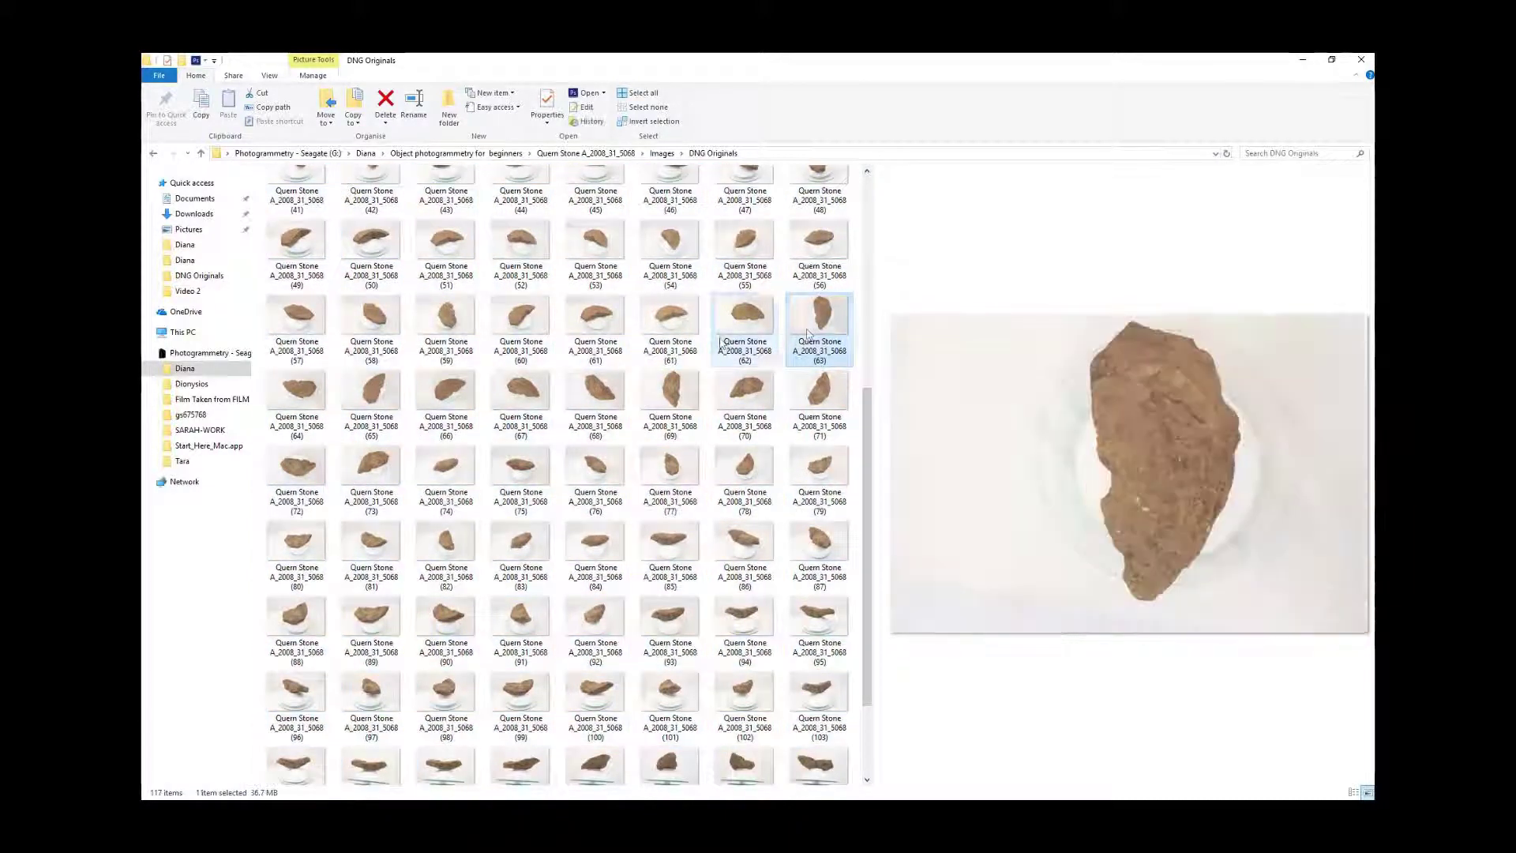
{"action": "left_click", "coordinate": [745, 315]}
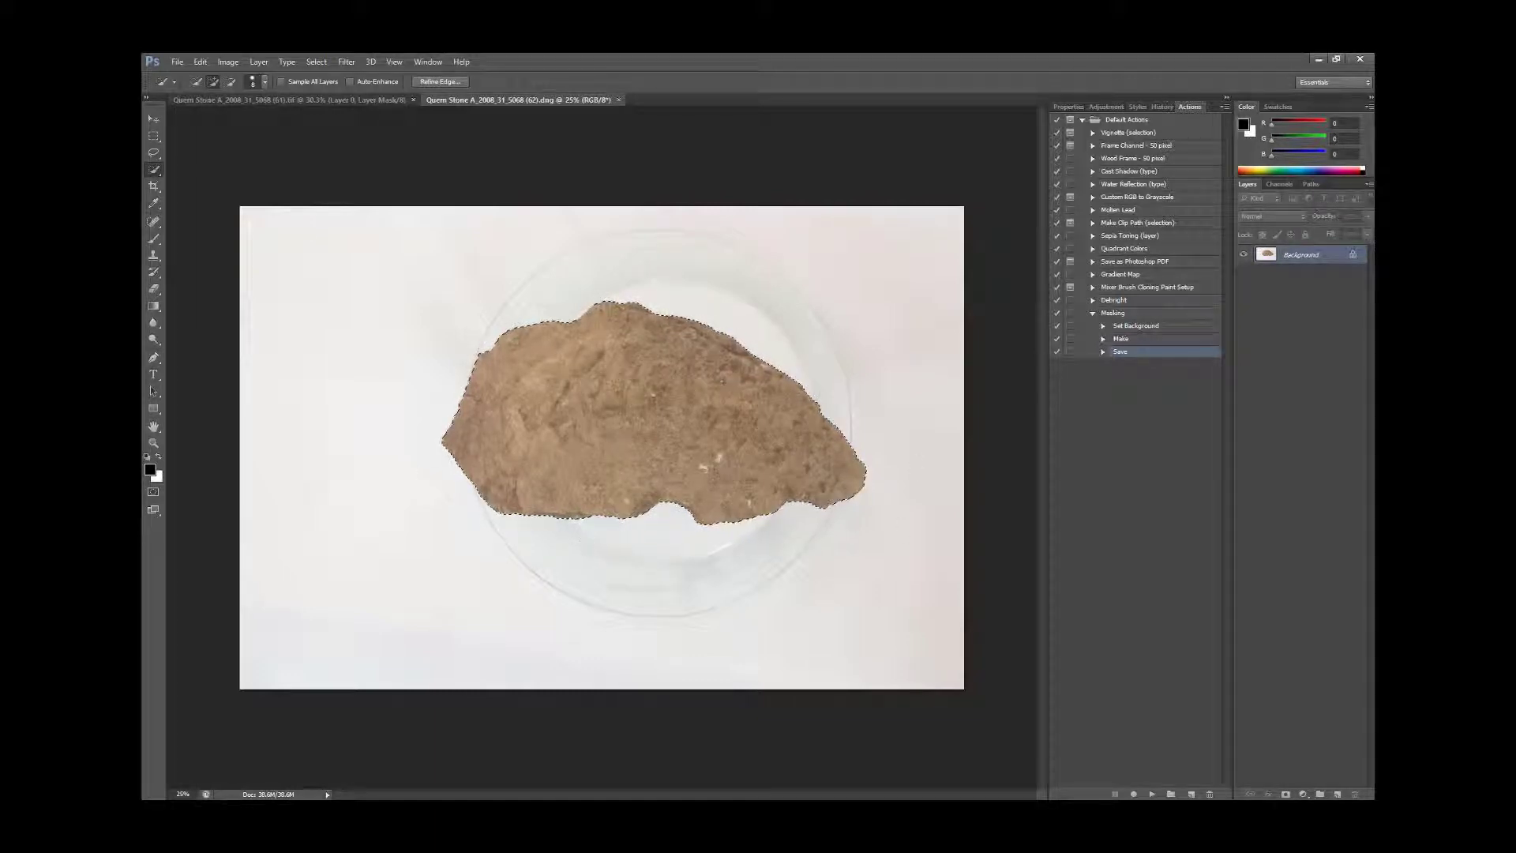
Step: Play the recorded Masking action on photo (62)
{"action": "left_click", "coordinate": [1108, 314]}
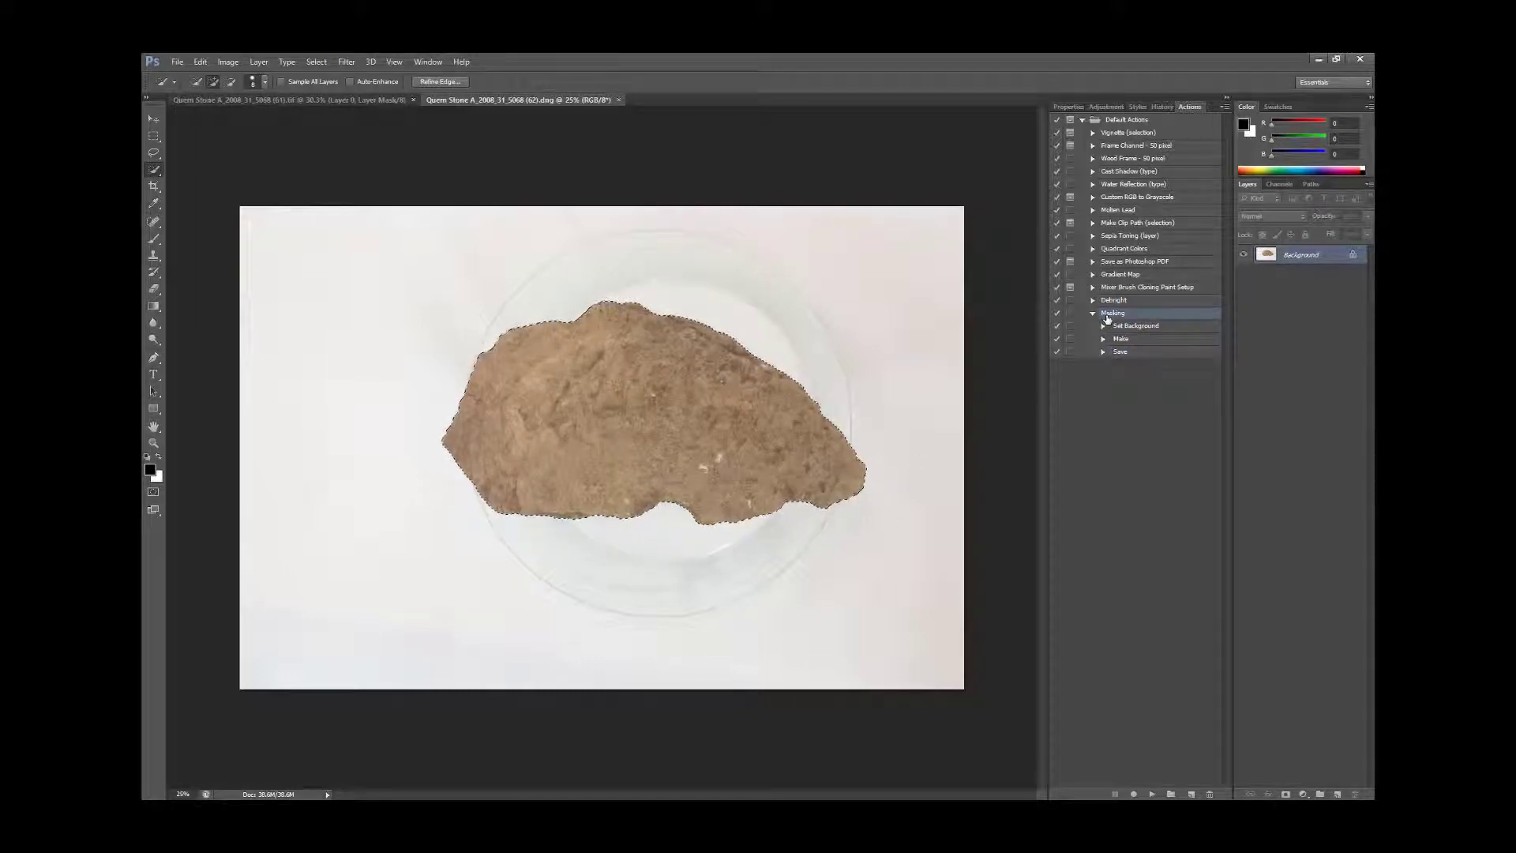
{"action": "left_click", "coordinate": [1152, 794]}
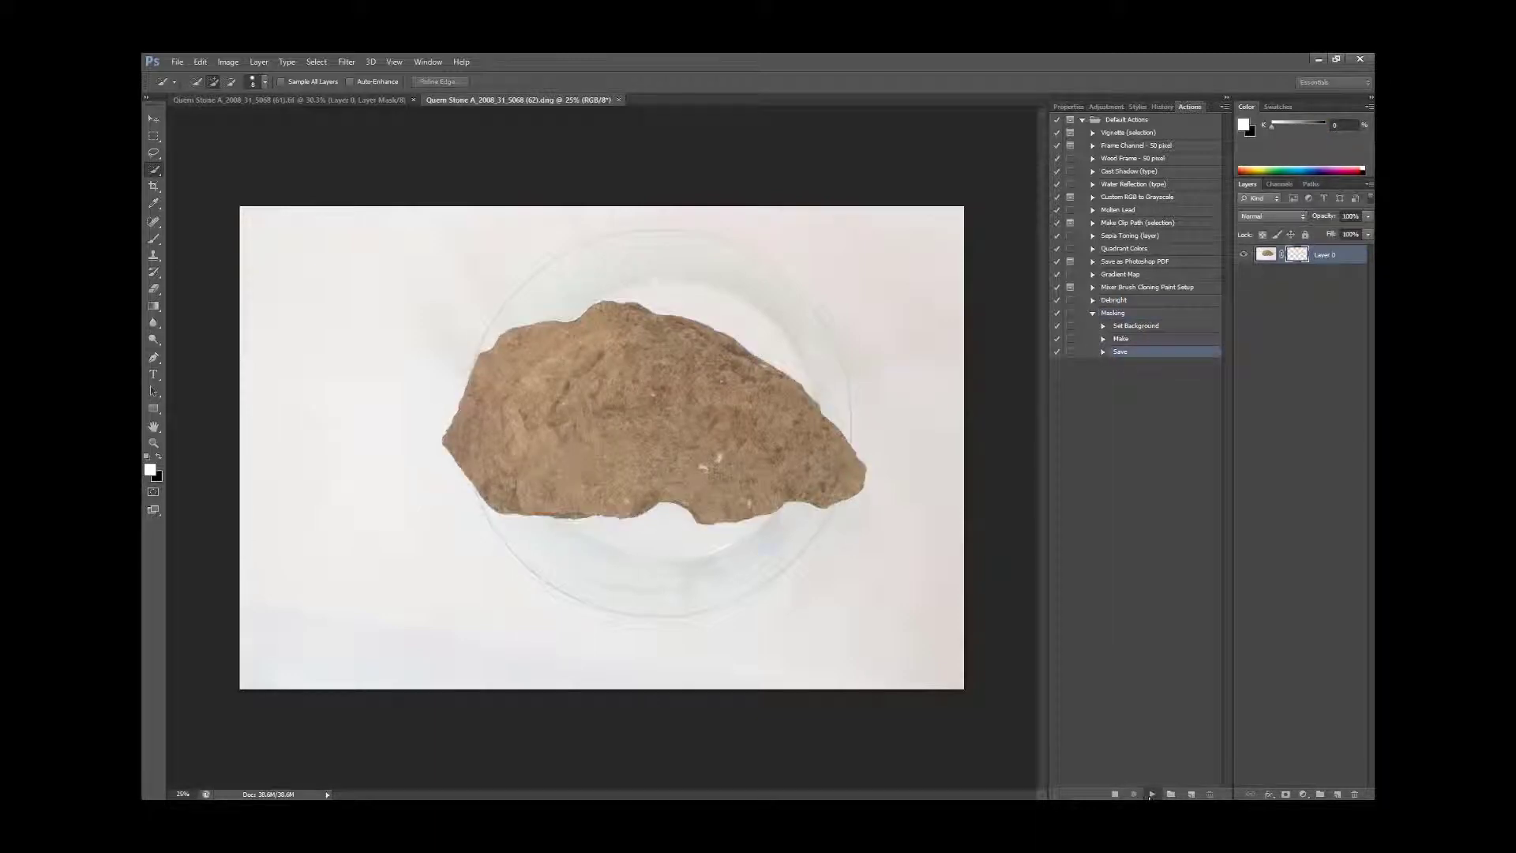